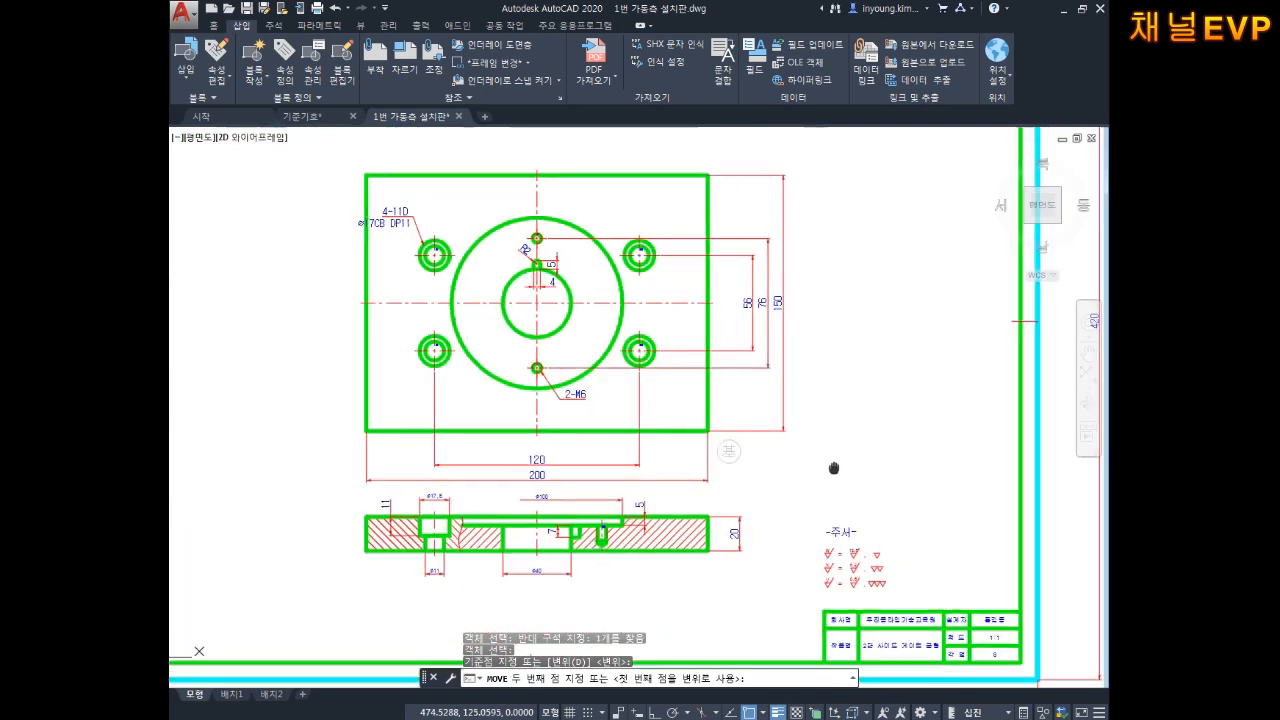
# Place the circled symbol being moved outside the sheet border, beside the overall height dimension.
pyautogui.click(966, 401)
pyautogui.press('Escape')
pyautogui.press('Escape')
pyautogui.moveTo(687, 429); pyautogui.dragTo(856, 417, button='middle')
pyautogui.press('Escape')
# Erase the plate's plan view and the section view below it, including all their dimensions.
pyautogui.moveTo(668, 384); pyautogui.dragTo(788, 509, button='middle')
pyautogui.moveTo(528, 286); pyautogui.dragTo(737, 486, button='middle')
pyautogui.moveTo(410, 278); pyautogui.dragTo(446, 294, button='middle')
pyautogui.scroll(4, 463, 311)
pyautogui.scroll(-9, 474, 325)
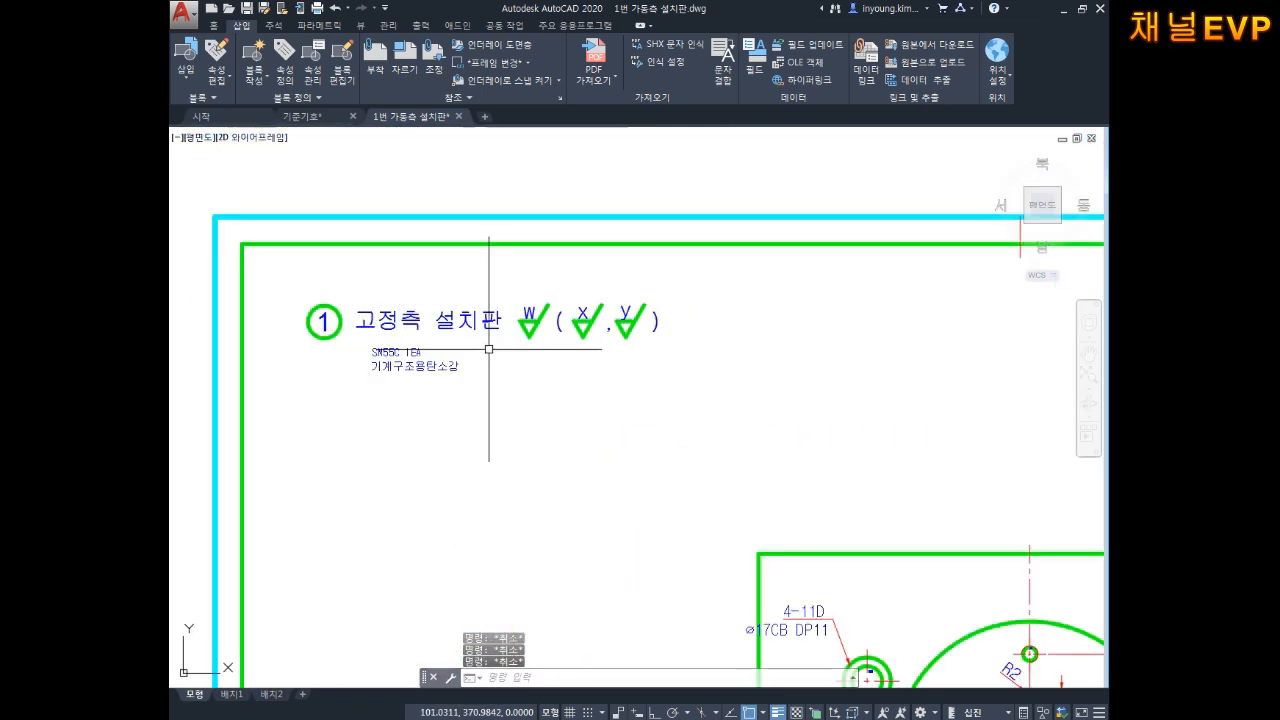
pyautogui.moveTo(556, 308)
pyautogui.mouseDown(button='middle')
pyautogui.moveTo(601, 353)
pyautogui.moveTo(601, 313)
pyautogui.mouseUp(button='middle')
pyautogui.scroll(4, 601, 353)
pyautogui.click(880, 201)
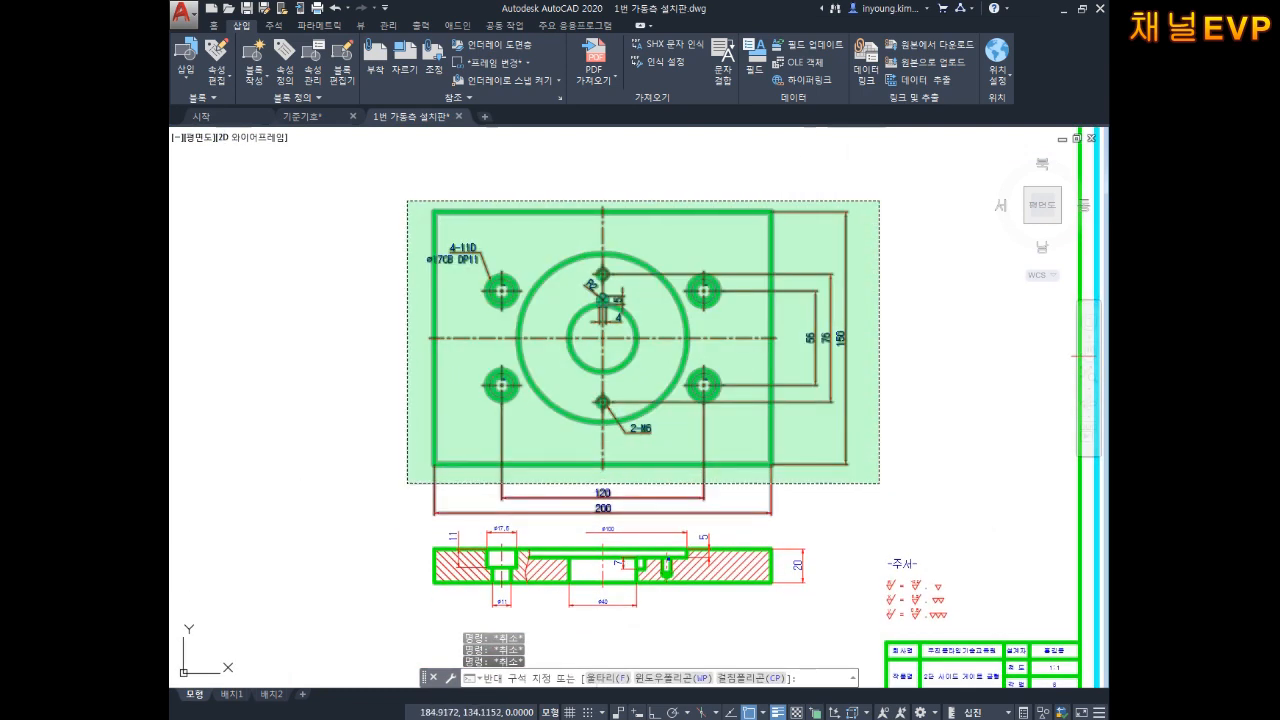
pyautogui.click(410, 518)
pyautogui.press('Delete')
pyautogui.click(802, 488)
pyautogui.click(425, 600)
pyautogui.press('Delete')
pyautogui.click(415, 581)
pyautogui.scroll(-6, 508, 520)
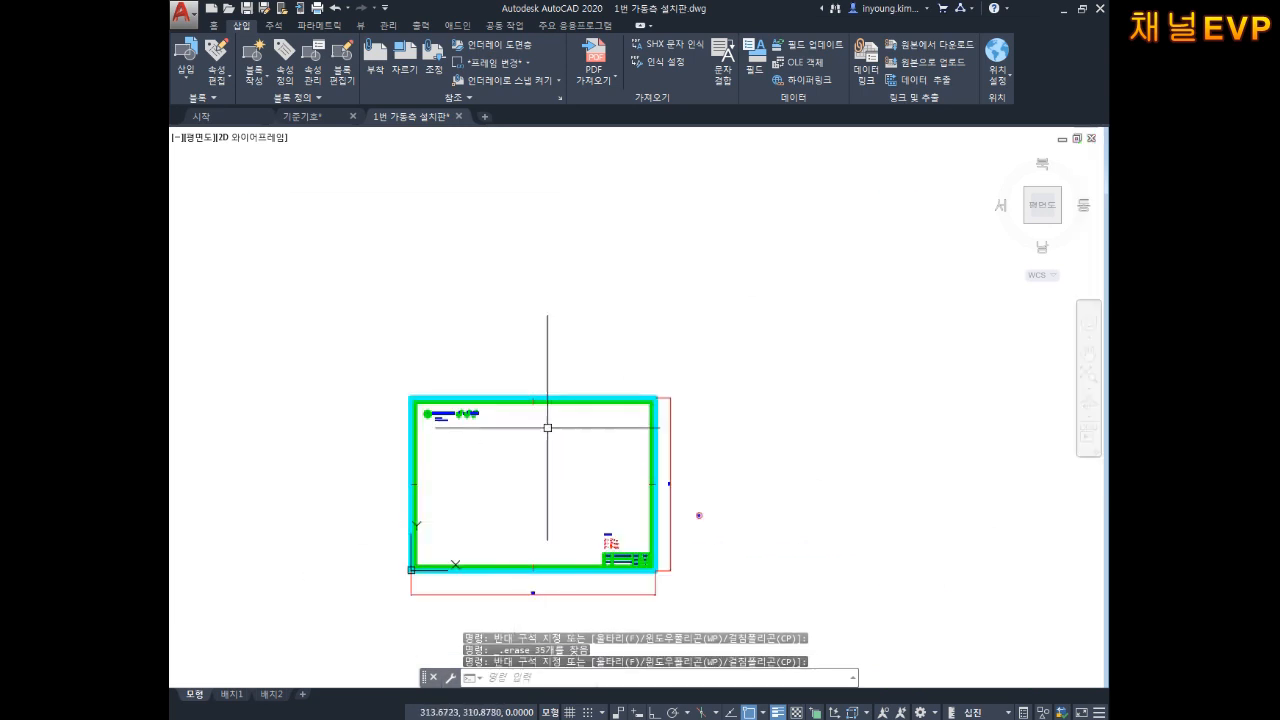
pyautogui.scroll(4, 527, 465)
pyautogui.keyDown('shift'); pyautogui.moveTo(524, 474); pyautogui.dragTo(524, 474, button='middle'); pyautogui.keyUp('shift')
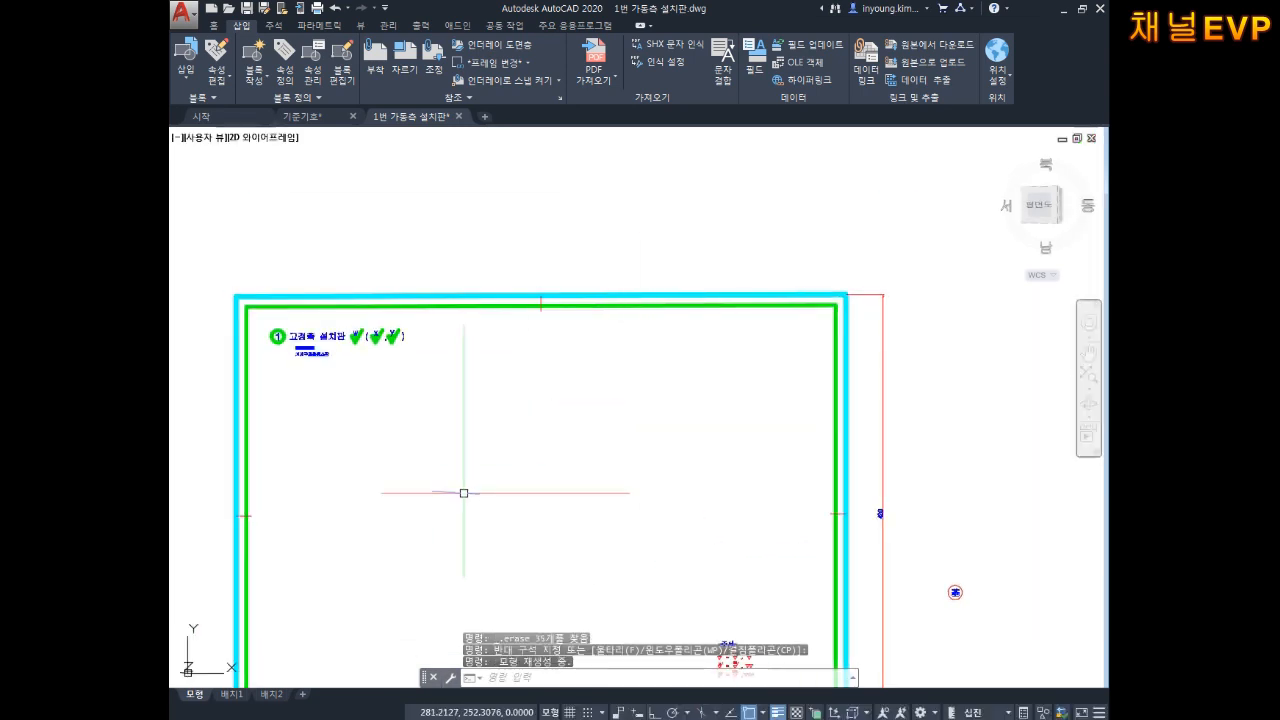
pyautogui.click(1038, 205)
pyautogui.scroll(4, 604, 347)
pyautogui.scroll(-2, 681, 292)
# Make 가상선 the current layer.
pyautogui.click(214, 27)
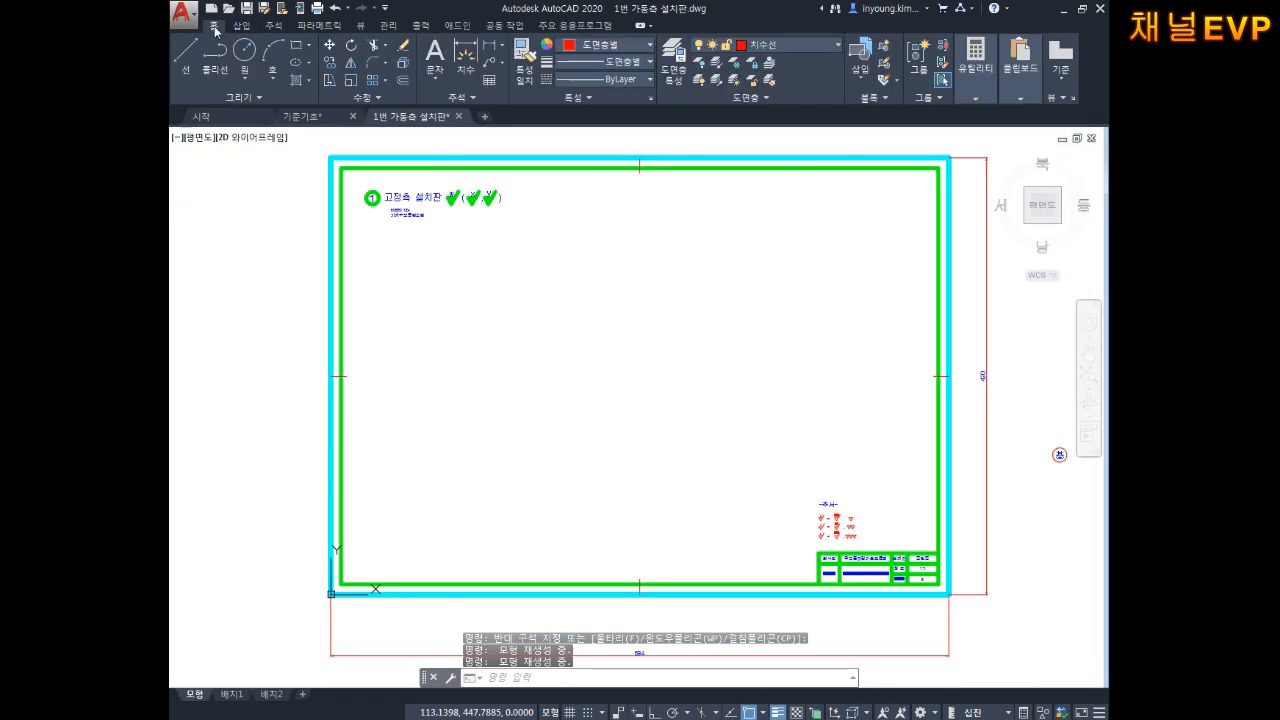
pyautogui.click(613, 47)
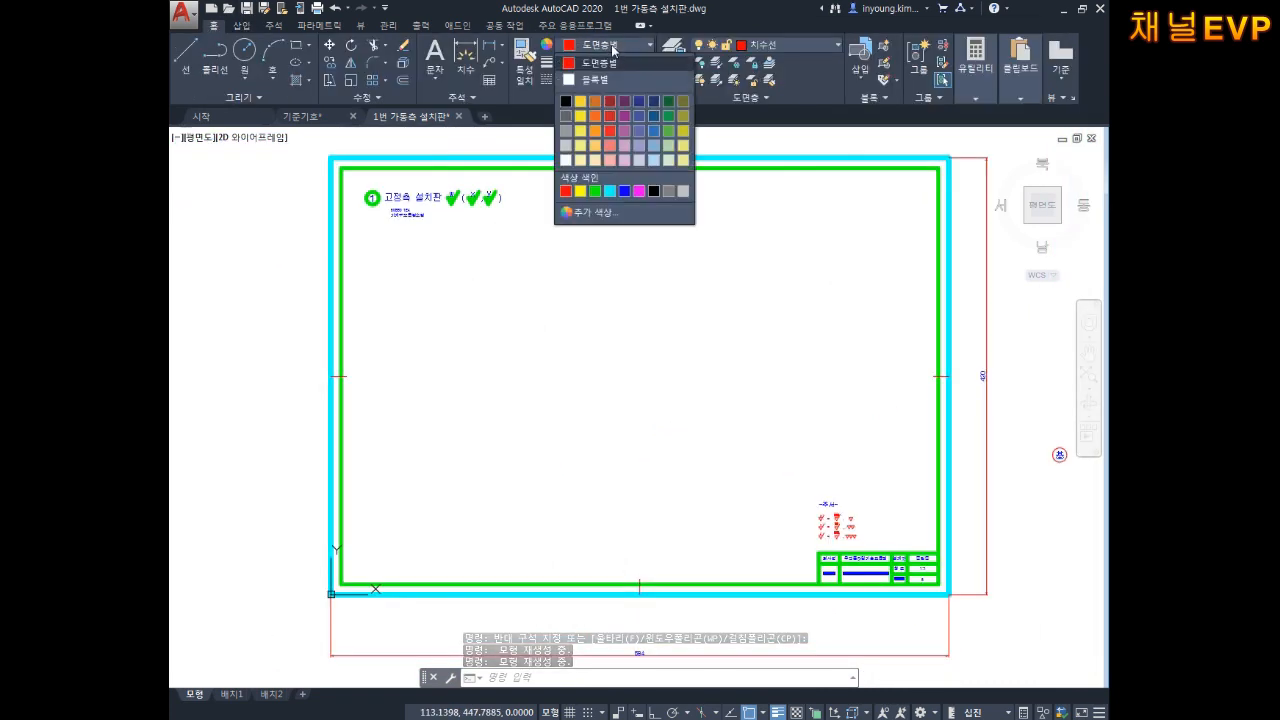
pyautogui.click(785, 45)
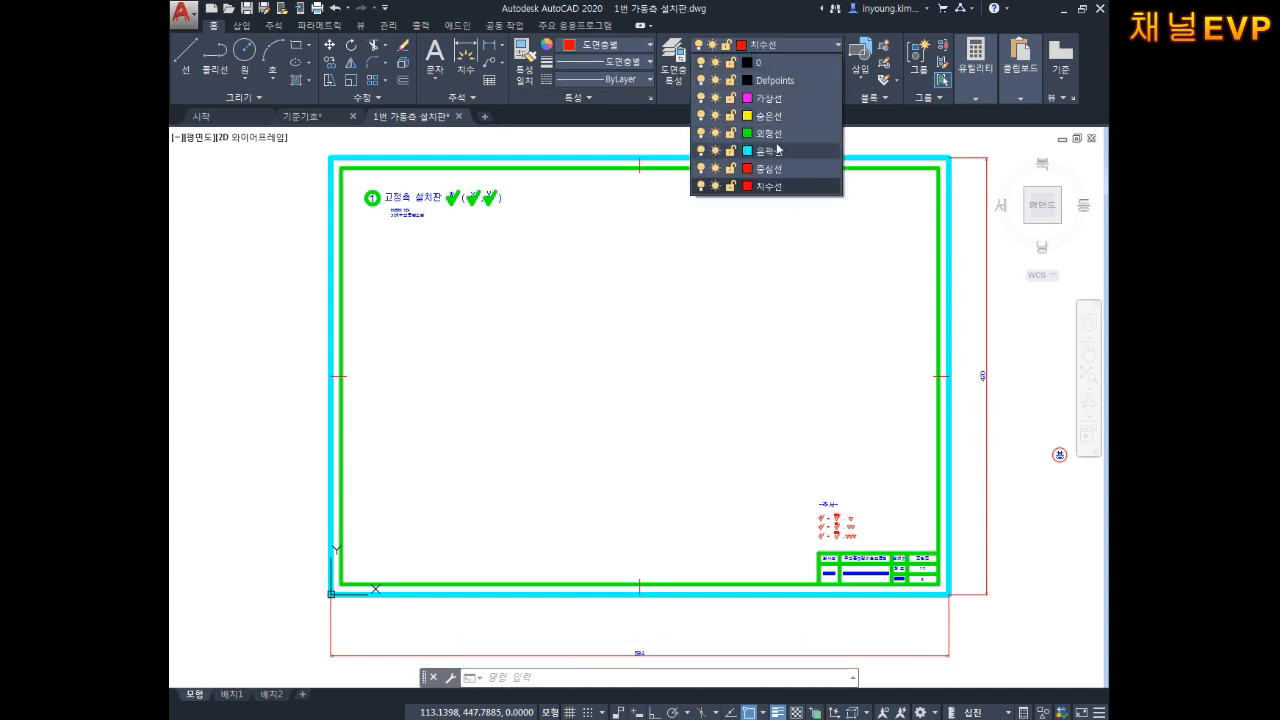
pyautogui.click(766, 98)
pyautogui.moveTo(688, 241); pyautogui.dragTo(668, 289, button='middle')
pyautogui.press('Escape')
pyautogui.press('Escape')
pyautogui.press('Escape')
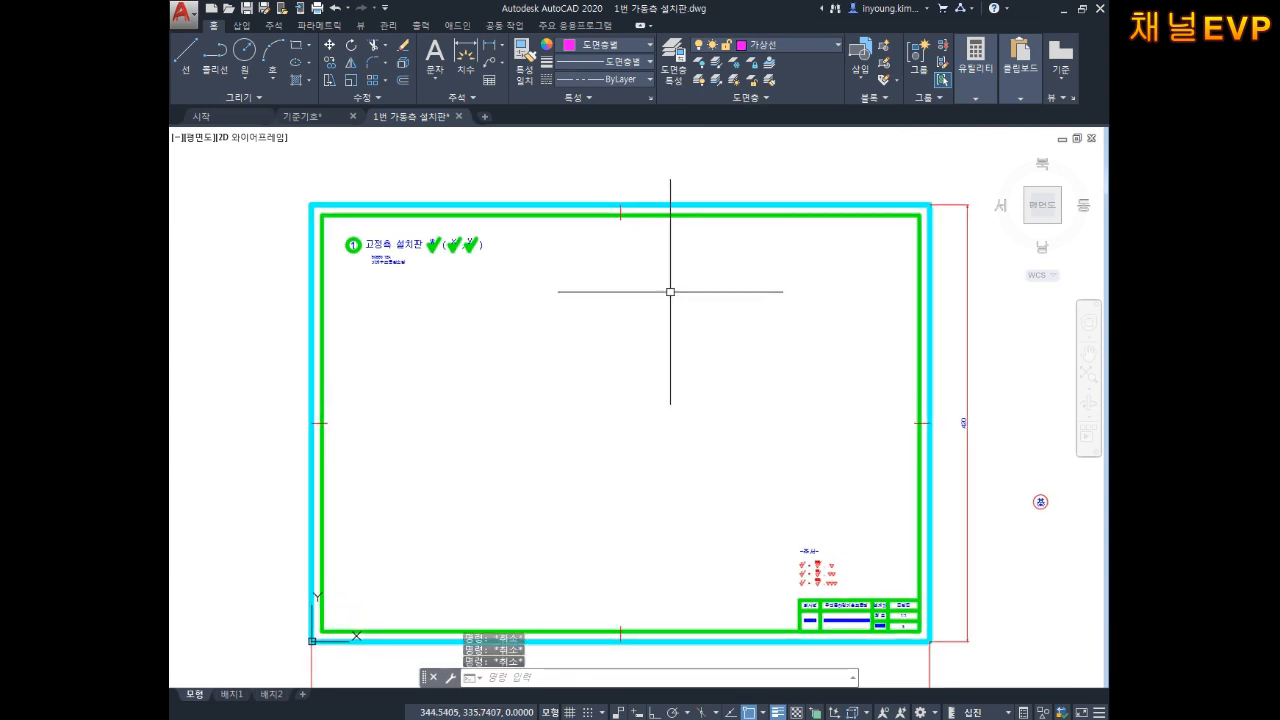
# Draw a vertical line through the middle of the sheet between the upper and lower border centre marks.
pyautogui.write('l')
pyautogui.press('Return')
pyautogui.scroll(5, 643, 222)
pyautogui.click(578, 215)
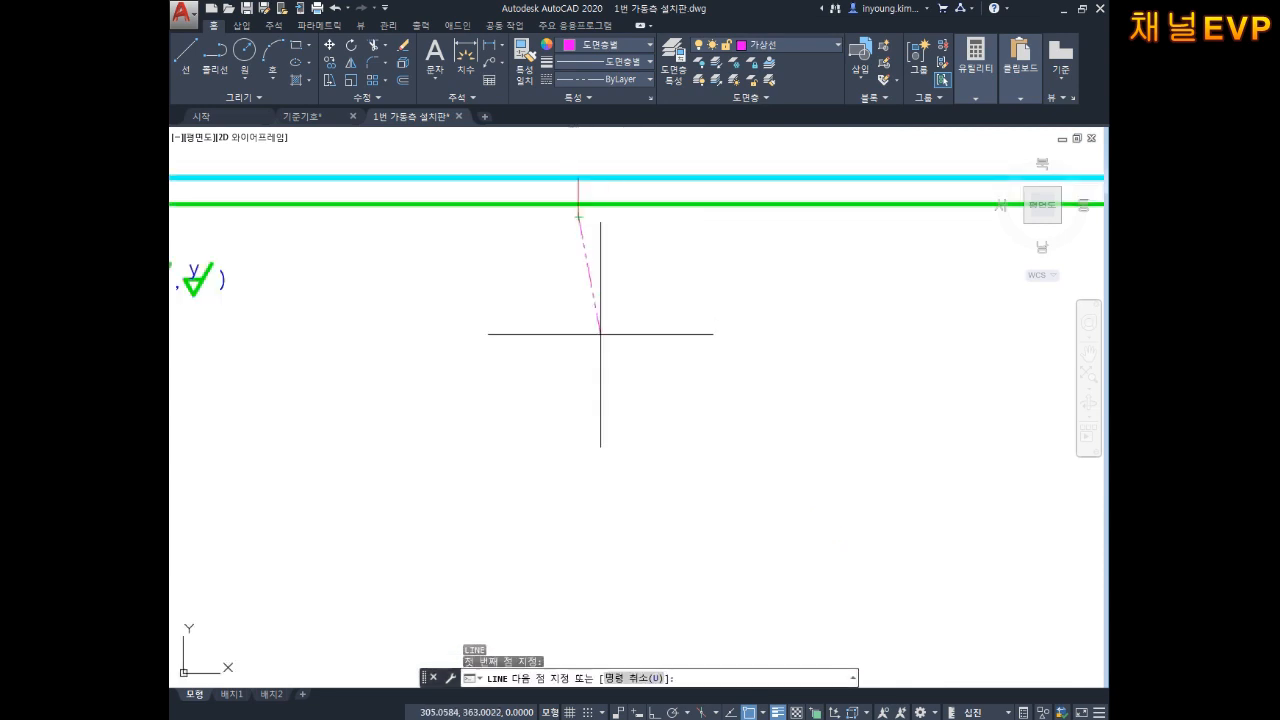
pyautogui.scroll(-5, 600, 334)
pyautogui.scroll(5, 614, 386)
pyautogui.click(587, 427)
pyautogui.press('Return')
# Draw a horizontal line across the sheet between the centre marks of the two side borders.
pyautogui.press('Return')
pyautogui.moveTo(615, 283); pyautogui.dragTo(675, 412, button='middle')
pyautogui.scroll(-4, 685, 345)
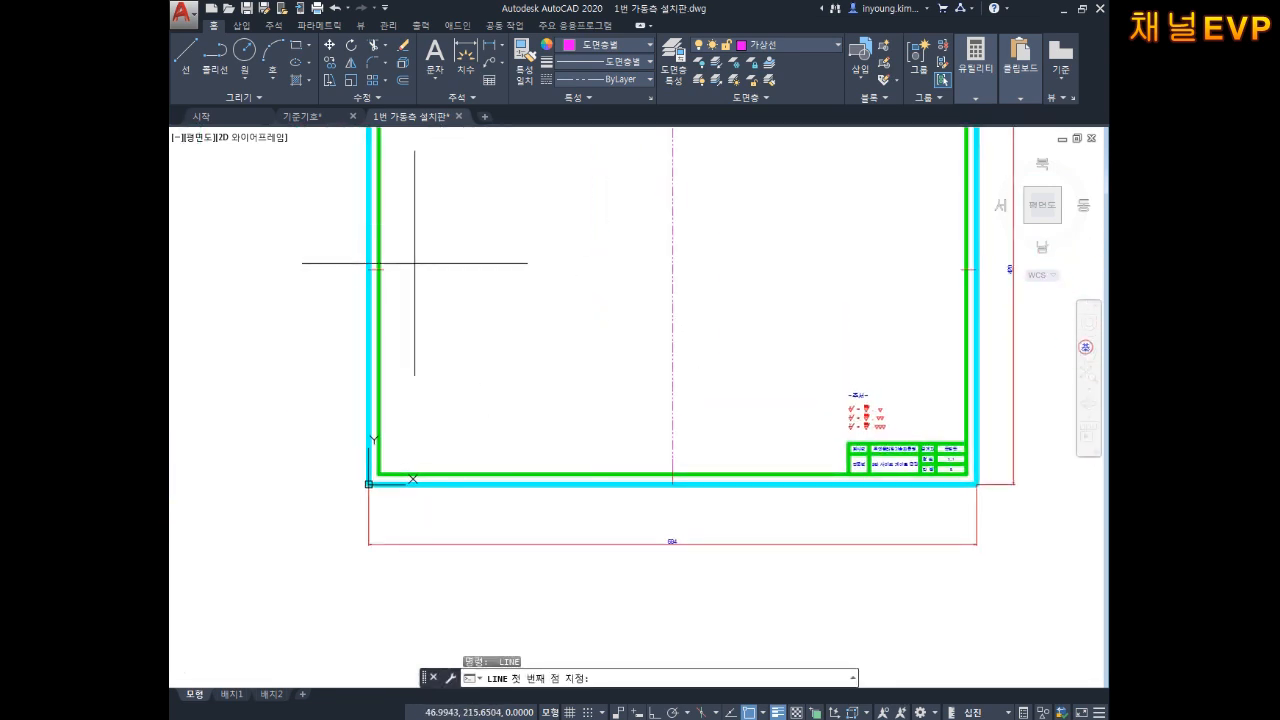
pyautogui.click(384, 269)
pyautogui.moveTo(835, 254); pyautogui.dragTo(634, 303, button='middle')
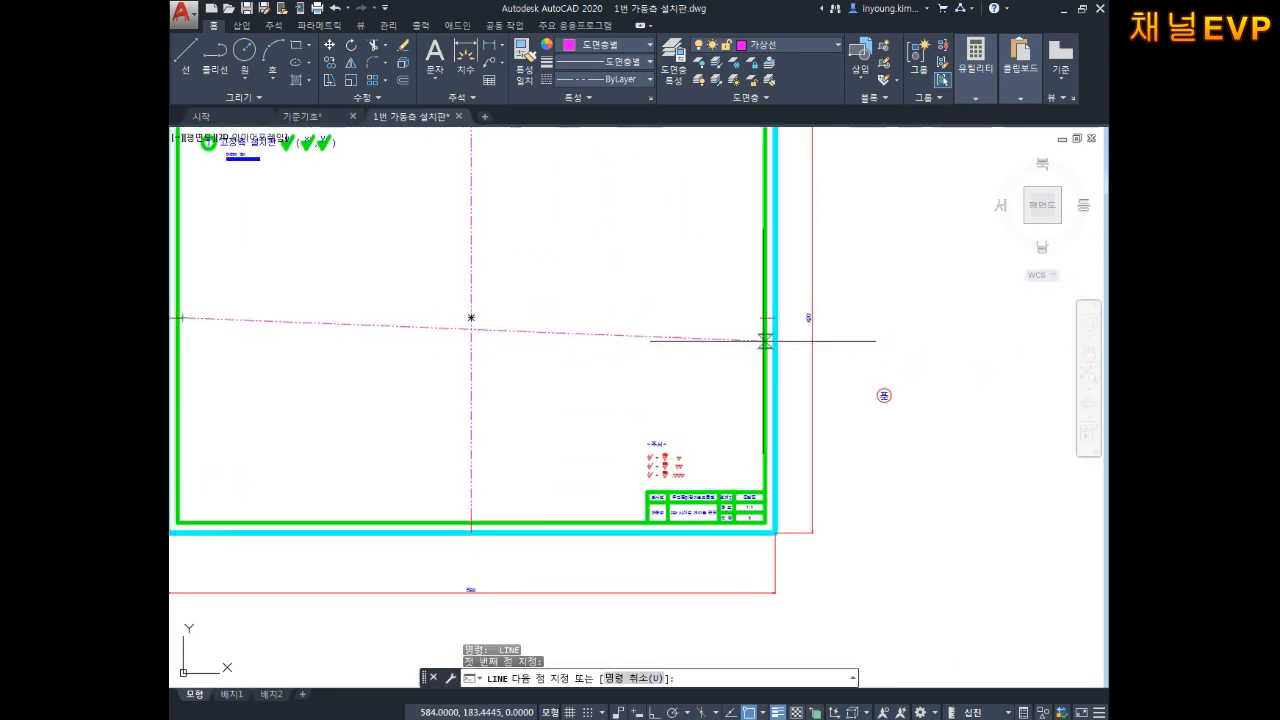
pyautogui.scroll(5, 765, 340)
pyautogui.click(749, 280)
pyautogui.press('Escape')
pyautogui.press('Escape')
pyautogui.press('Escape')
pyautogui.scroll(-5, 604, 335)
pyautogui.moveTo(531, 322); pyautogui.dragTo(670, 346, button='middle')
pyautogui.moveTo(384, 386)
pyautogui.mouseDown(button='middle')
pyautogui.moveTo(483, 426)
pyautogui.moveTo(544, 370)
pyautogui.moveTo(543, 294)
pyautogui.mouseUp(button='middle')
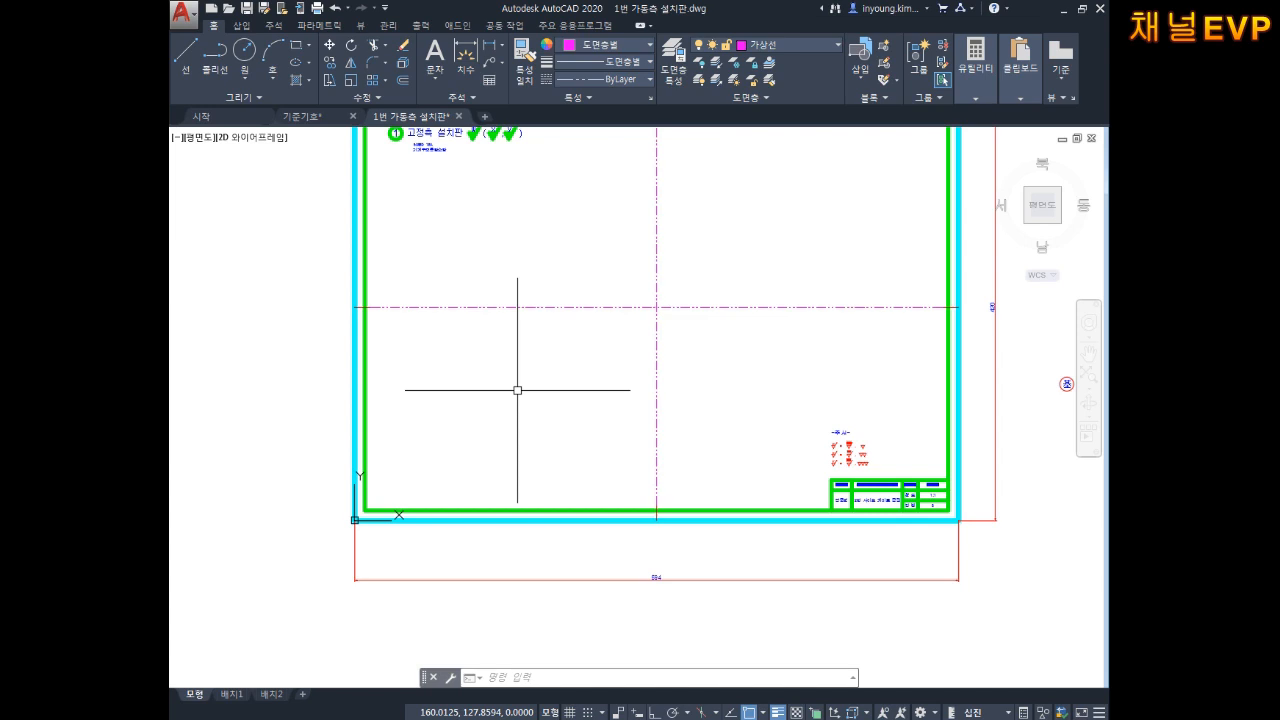
# Make 외형선 the current layer.
pyautogui.click(781, 46)
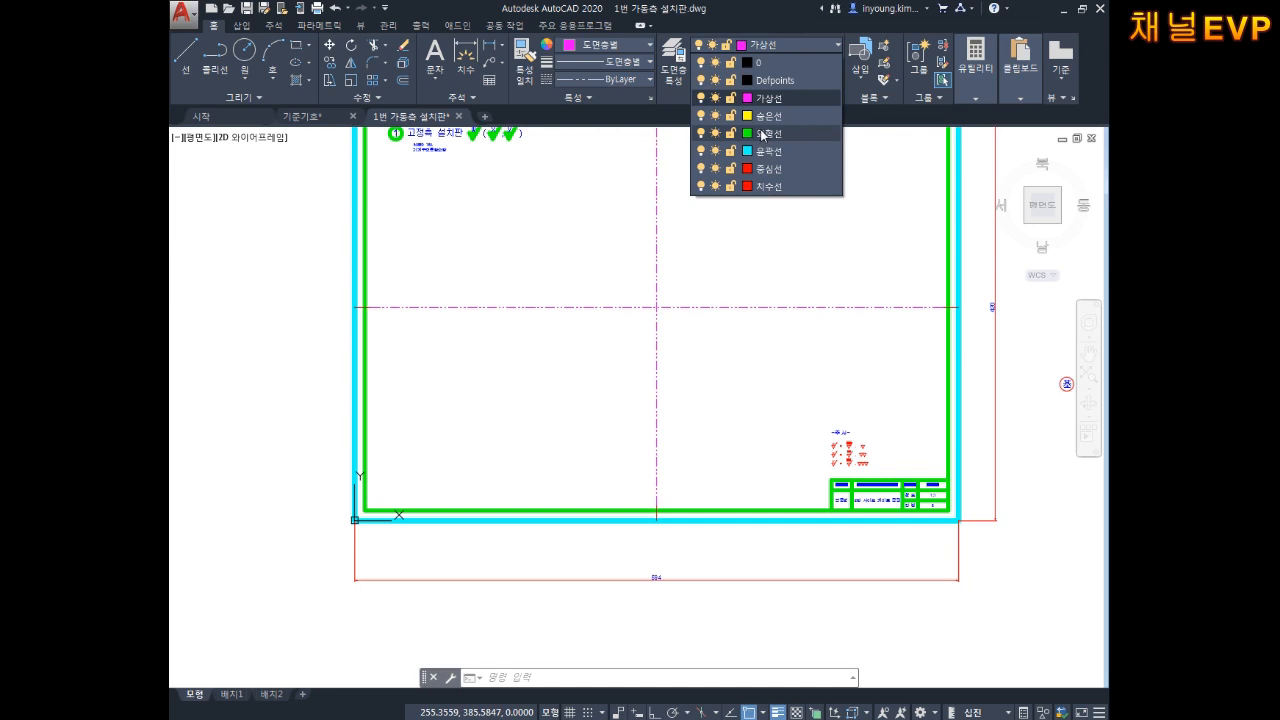
pyautogui.click(762, 134)
pyautogui.scroll(2, 526, 345)
pyautogui.moveTo(526, 343); pyautogui.dragTo(570, 320, button='middle')
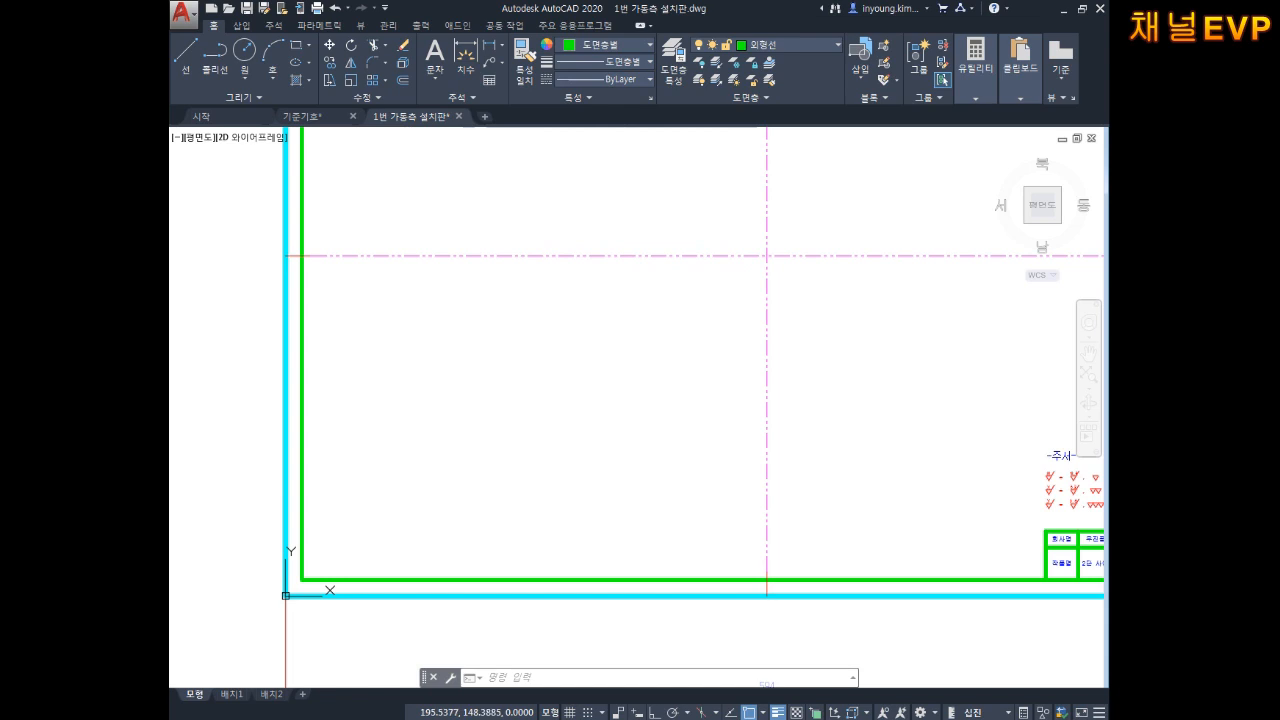
pyautogui.press('Escape')
pyautogui.press('Escape')
pyautogui.press('Escape')
pyautogui.moveTo(586, 346); pyautogui.dragTo(572, 358, button='middle')
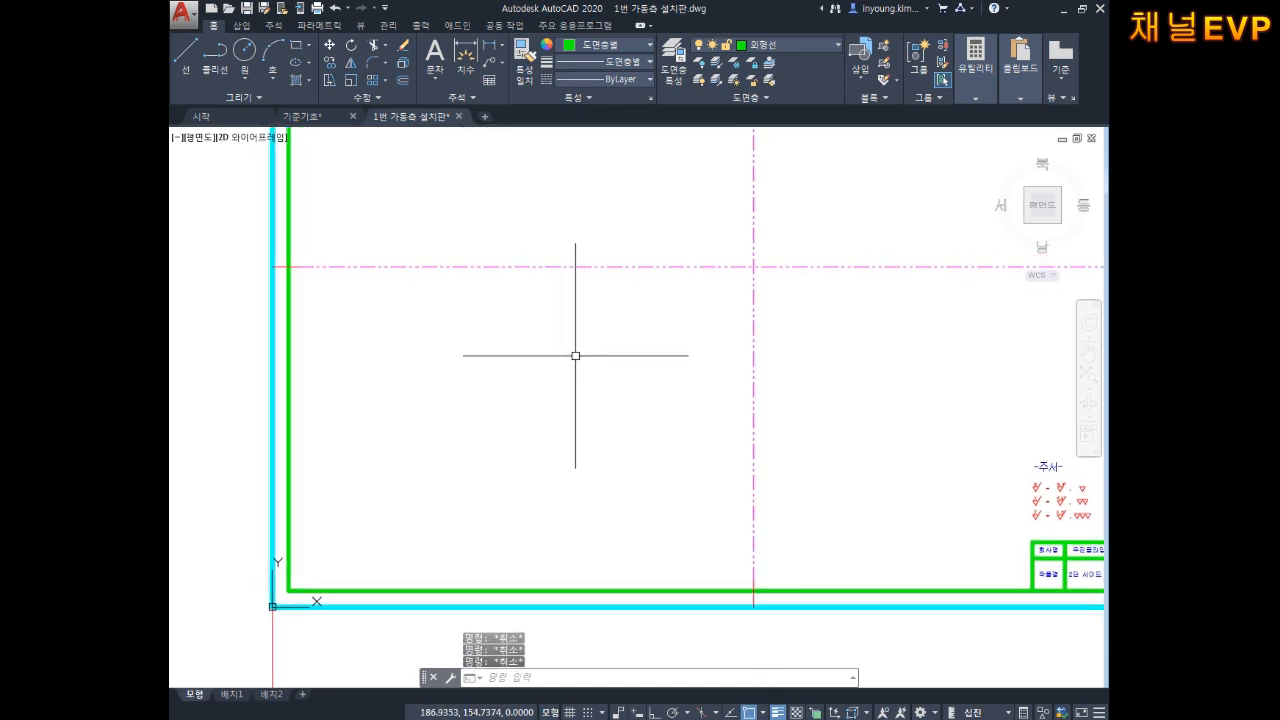
# Draw a circle of diameter 54 in the lower-left quadrant of the sheet.
pyautogui.write('c')
pyautogui.press('Return')
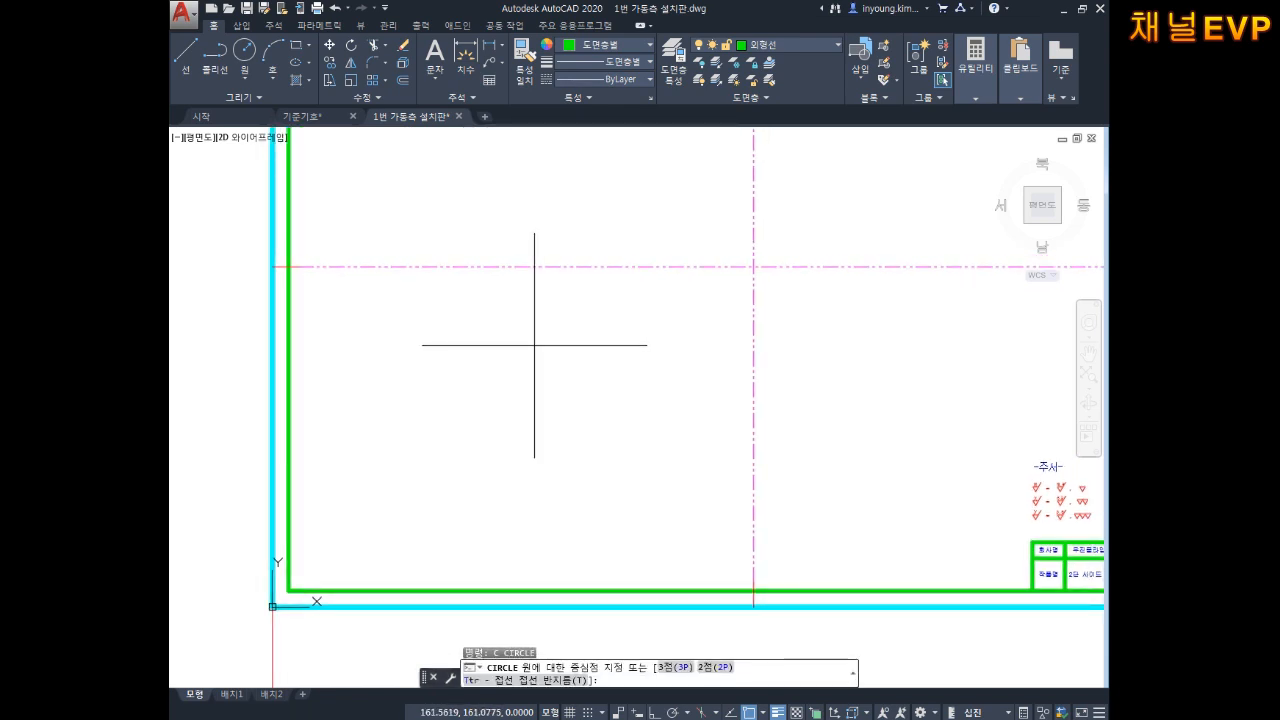
pyautogui.click(517, 352)
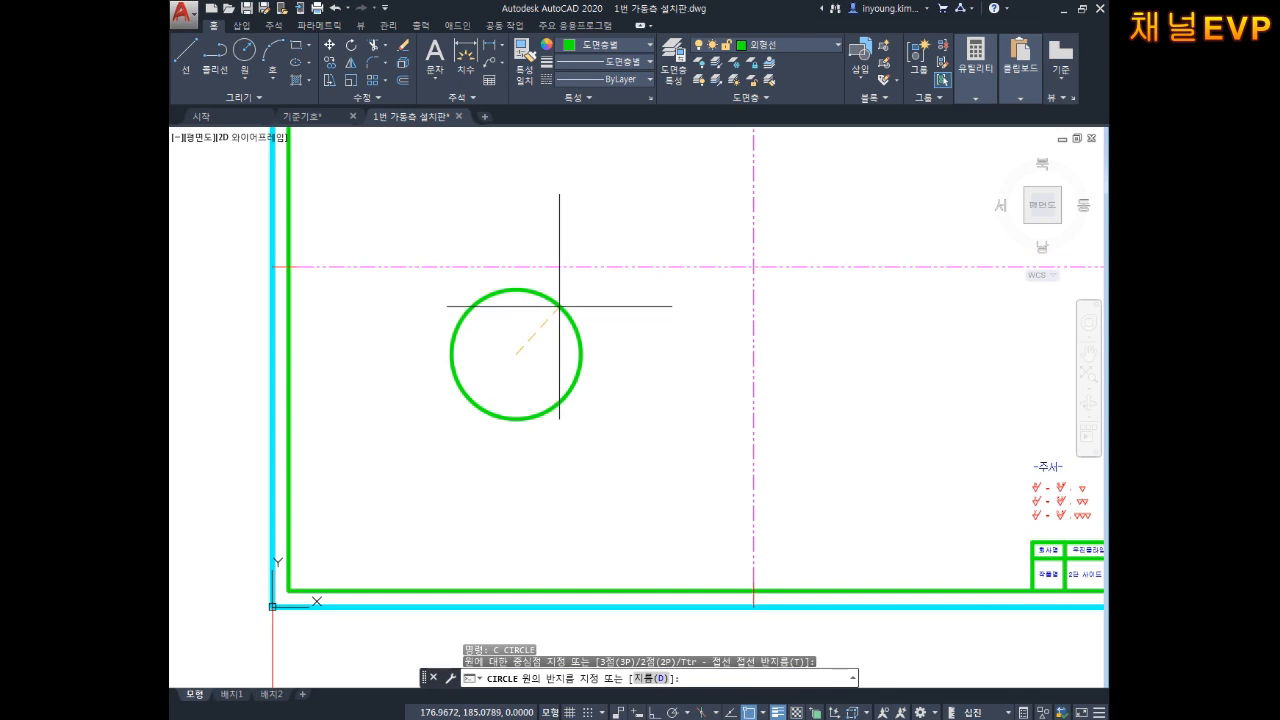
pyautogui.write('d')
pyautogui.press('Return')
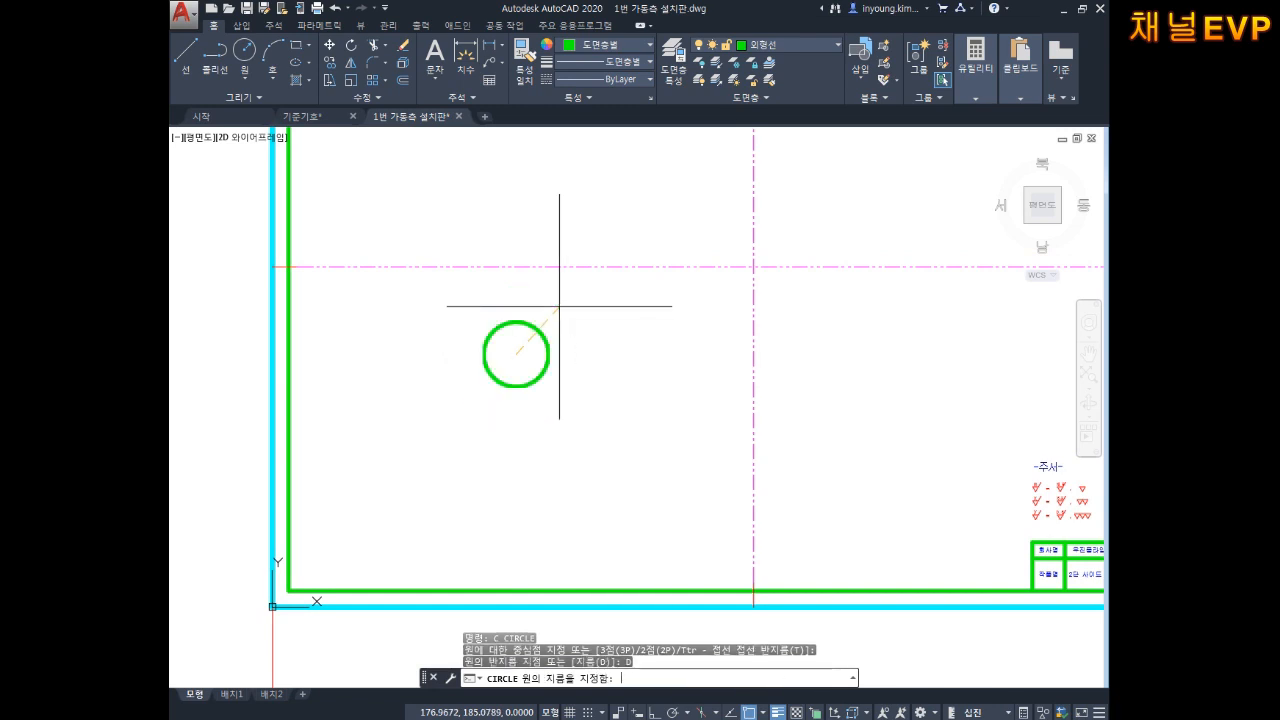
pyautogui.write('54')
pyautogui.press('Return')
pyautogui.press('Escape')
pyautogui.press('Escape')
pyautogui.press('Escape')
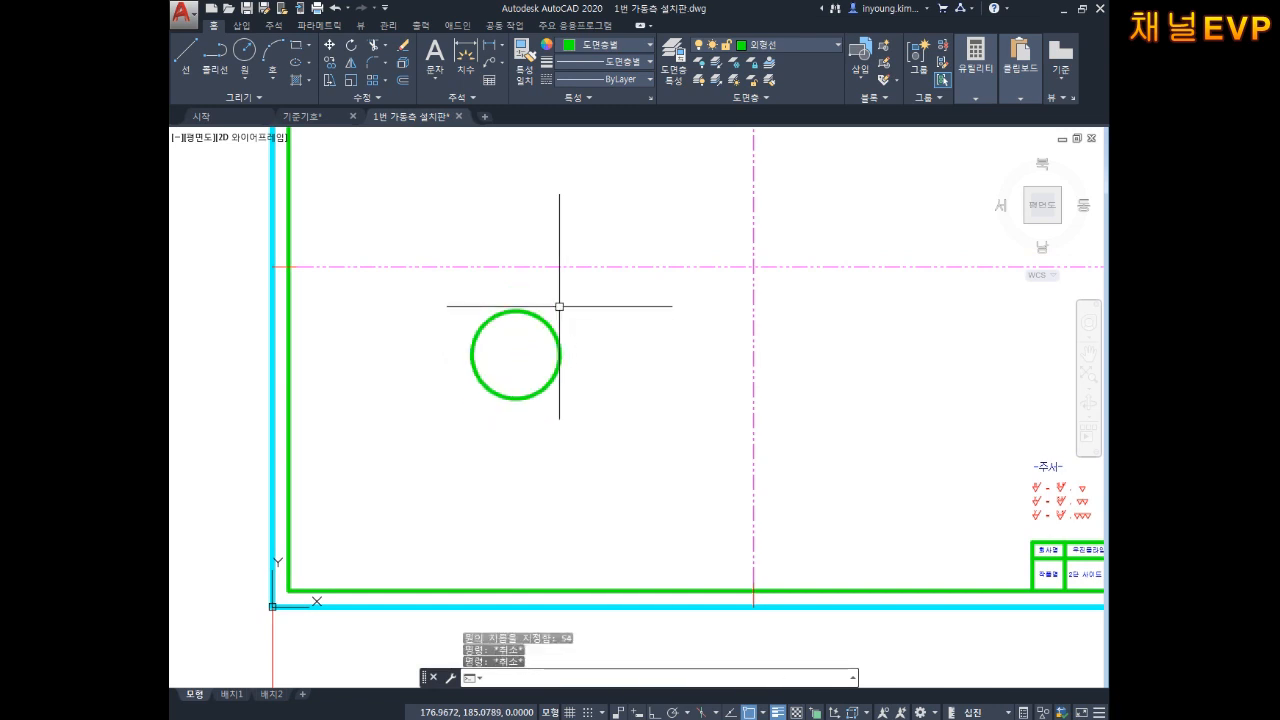
# Move the 54-diameter circle slightly right and down within its quadrant.
pyautogui.moveTo(562, 343); pyautogui.dragTo(587, 357, button='middle')
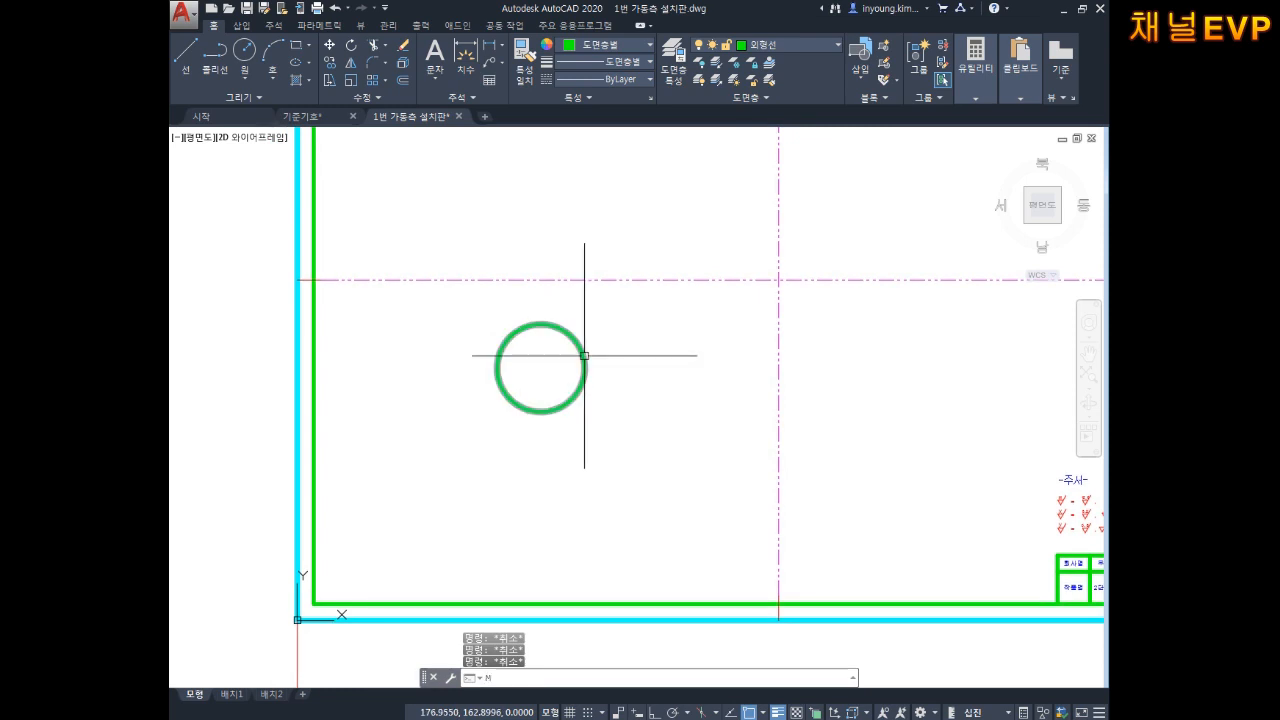
pyautogui.press('Return')
pyautogui.click(598, 325)
pyautogui.click(538, 361)
pyautogui.press('Return')
pyautogui.click(545, 370)
pyautogui.click(559, 374)
pyautogui.press('Escape')
pyautogui.press('Escape')
pyautogui.press('Escape')
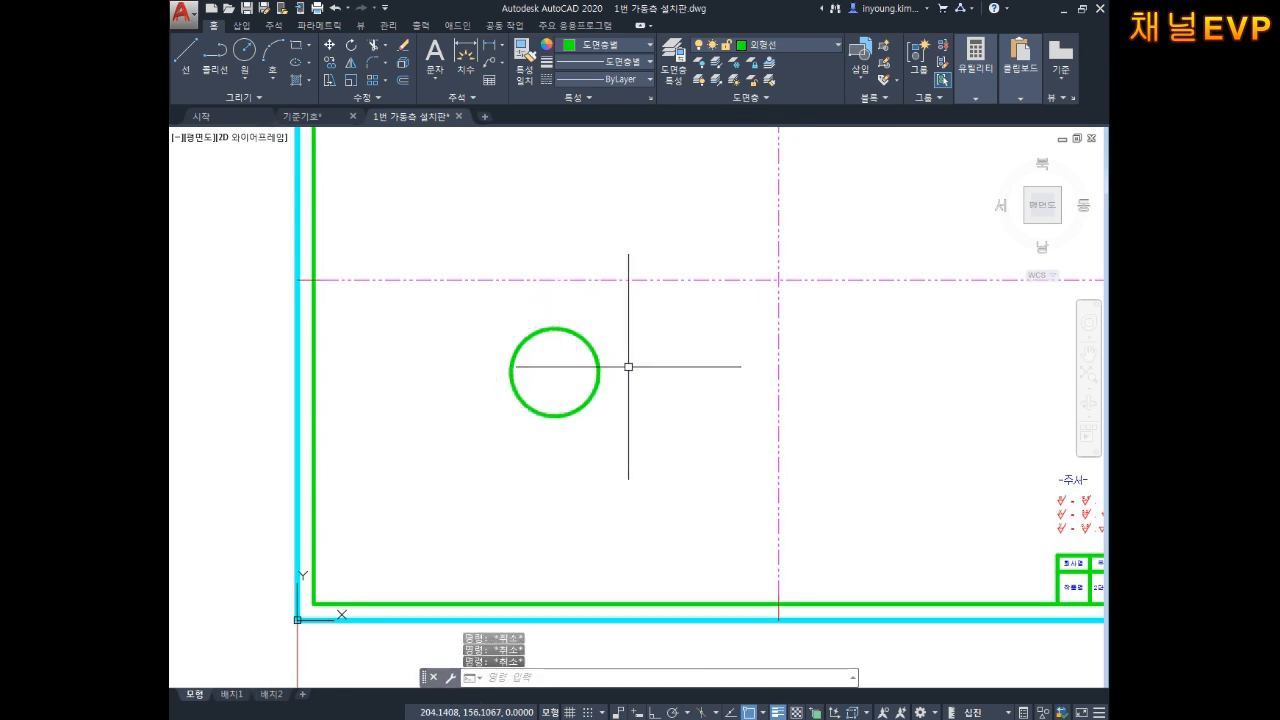
# Add a diameter dimension to the circle, with its text outside at the upper right.
pyautogui.scroll(4, 590, 364)
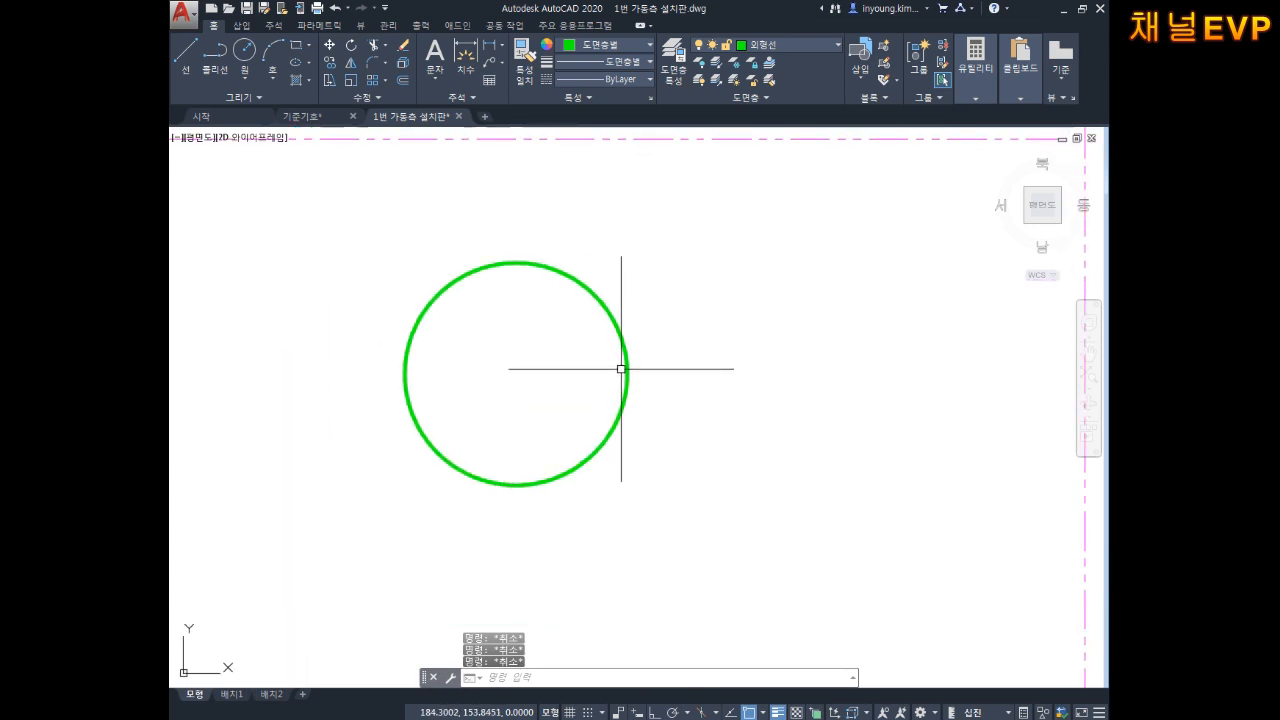
pyautogui.write('DDI')
pyautogui.press('Return')
pyautogui.click(611, 315)
pyautogui.click(673, 264)
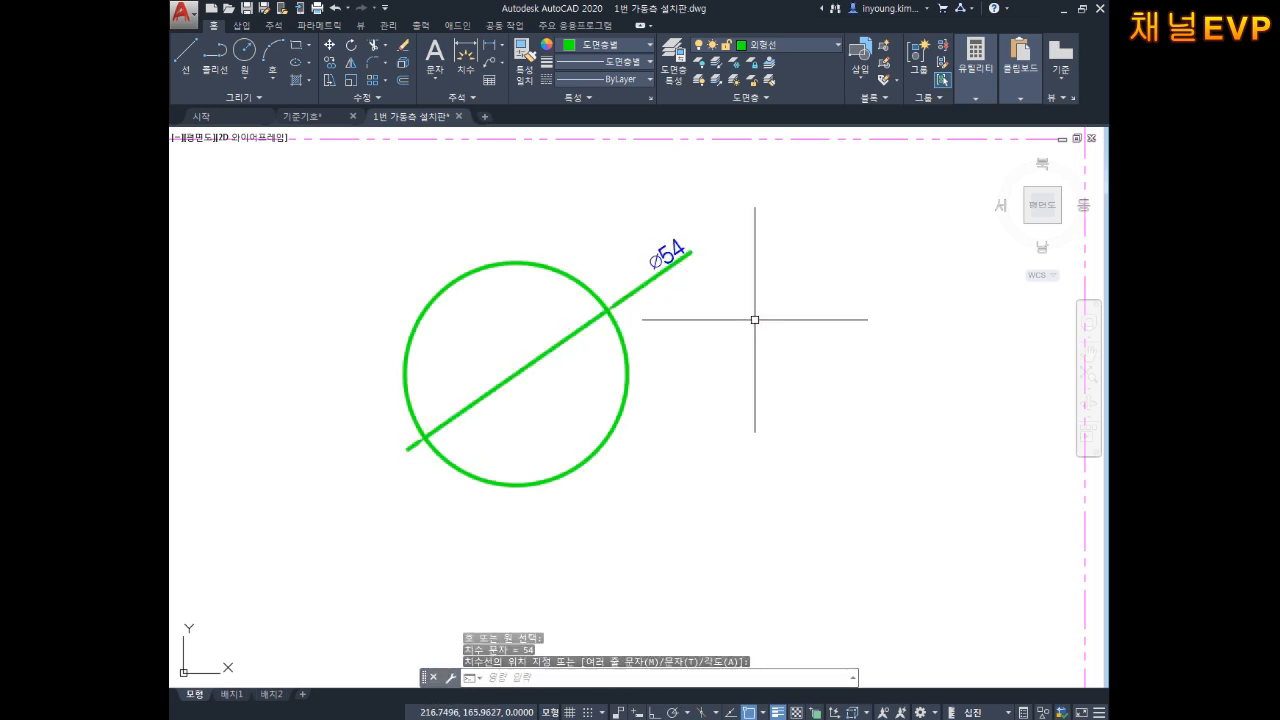
pyautogui.press('Escape')
pyautogui.press('Escape')
pyautogui.press('Escape')
# Draw a concentric circle of diameter 27 from the centre of the existing circle.
pyautogui.write('c')
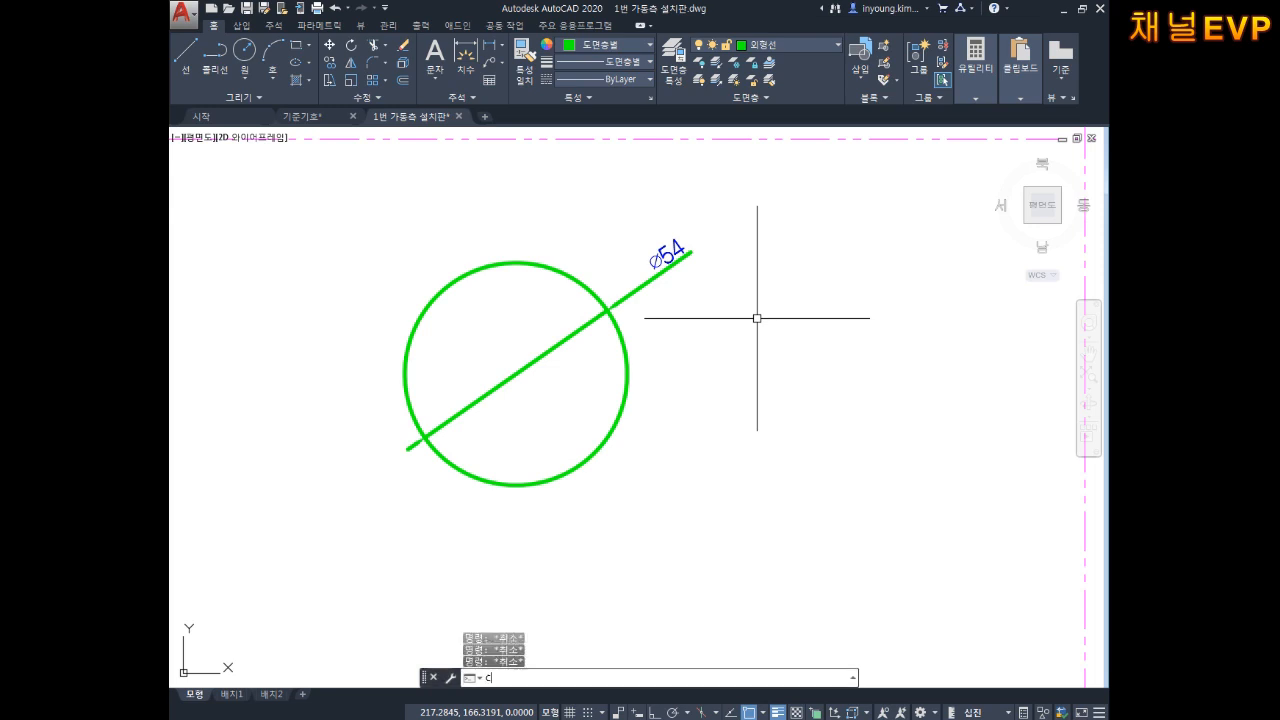
pyautogui.press('Return')
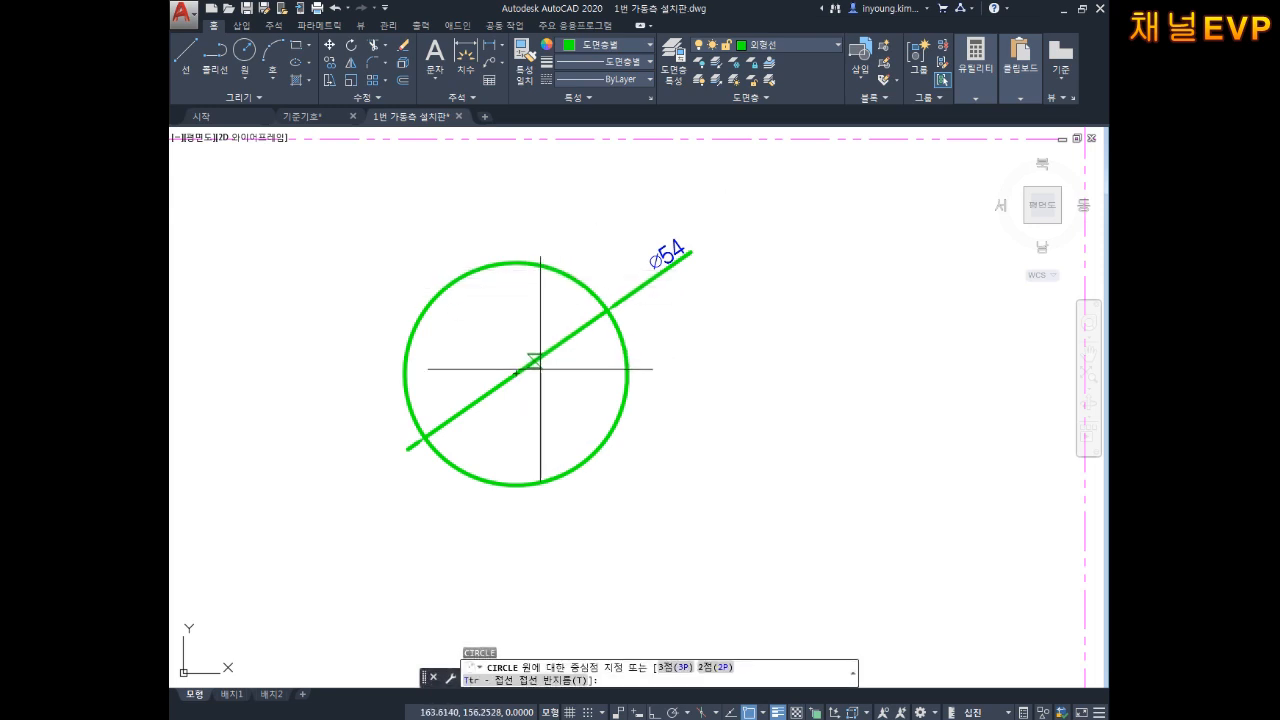
pyautogui.click(516, 373)
pyautogui.write('d')
pyautogui.press('Return')
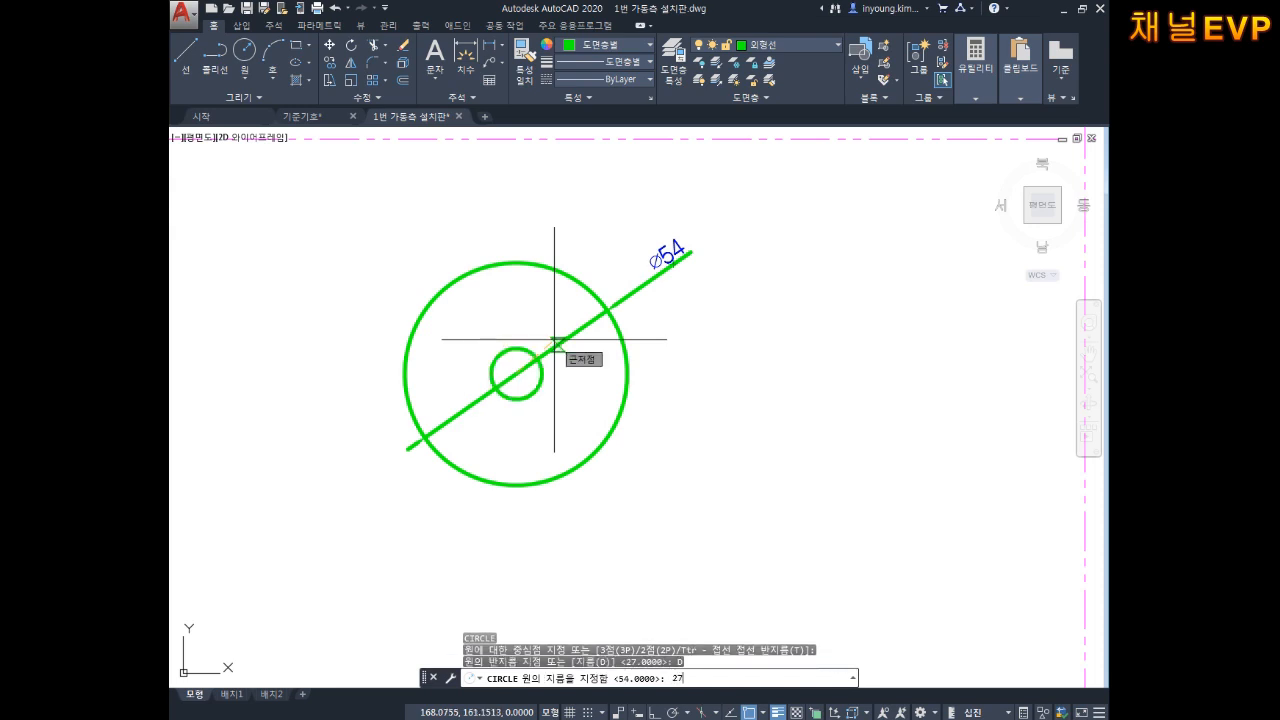
pyautogui.write('27')
pyautogui.press('Return')
pyautogui.press('Escape')
pyautogui.press('Escape')
pyautogui.press('Escape')
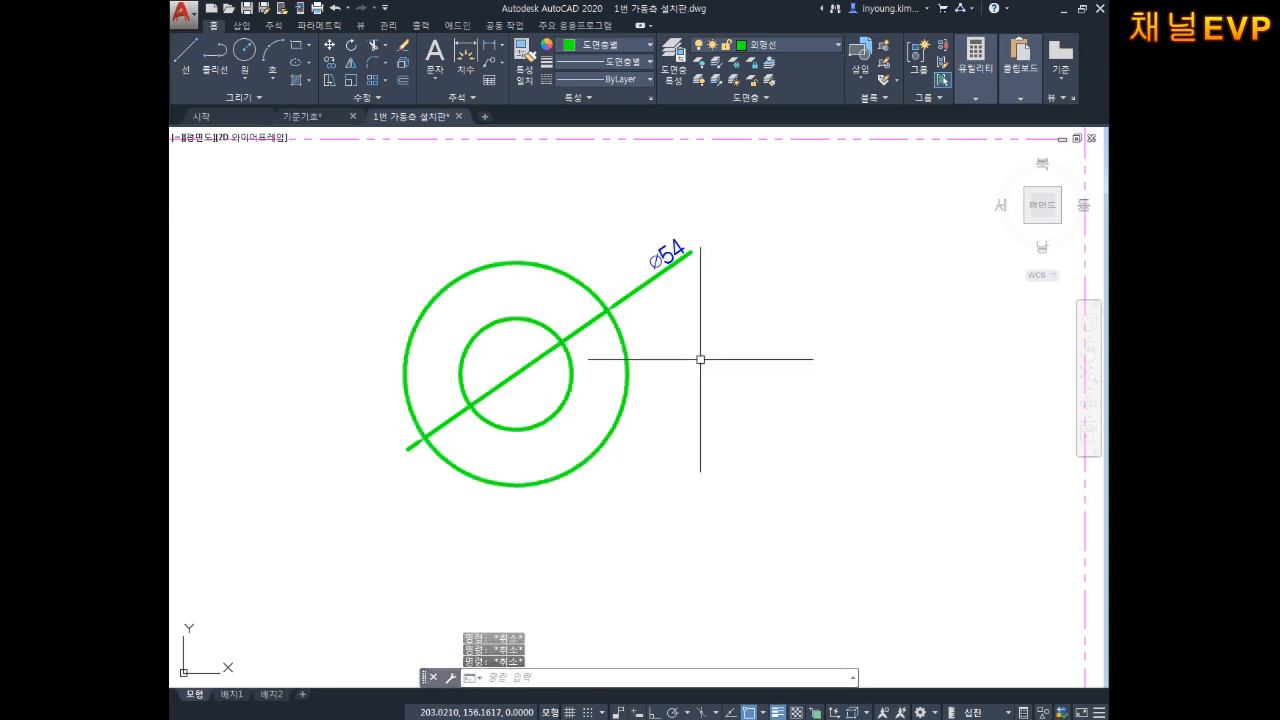
# Add a diameter dimension to the inner circle, with its text outside the outer circle at the lower right.
pyautogui.write('DD')
pyautogui.press('Return')
pyautogui.click(574, 398)
pyautogui.click(664, 421)
pyautogui.press('Escape')
pyautogui.press('Escape')
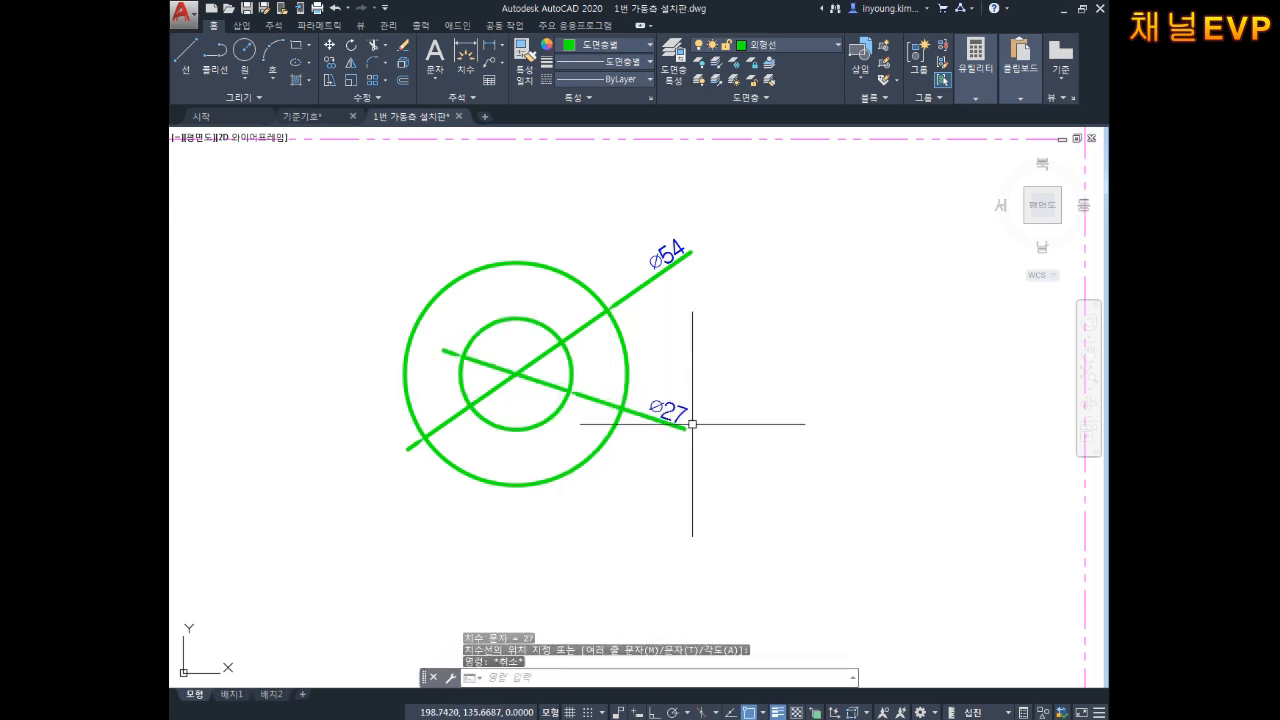
# Put both diameter dimensions on the 치수선 layer.
pyautogui.click(763, 208)
pyautogui.click(675, 456)
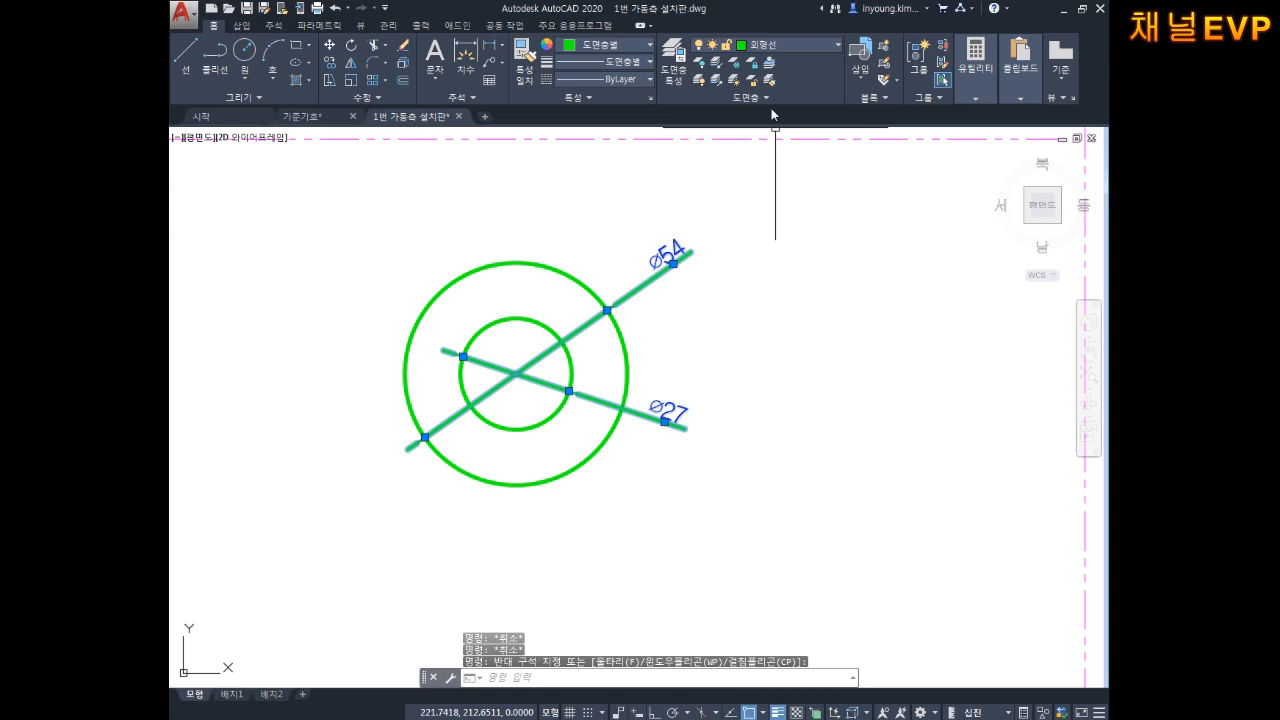
pyautogui.click(773, 50)
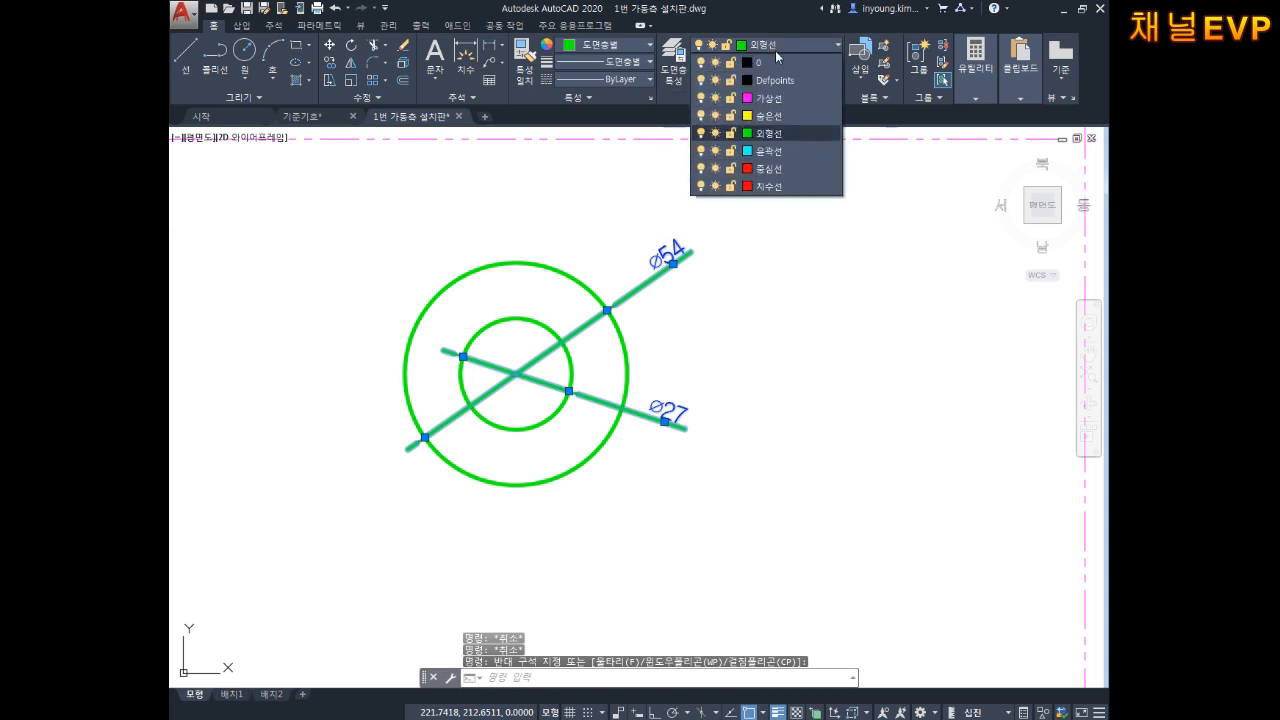
pyautogui.click(778, 190)
pyautogui.press('Escape')
pyautogui.moveTo(734, 358); pyautogui.dragTo(712, 363, button='middle')
pyautogui.scroll(-4, 694, 358)
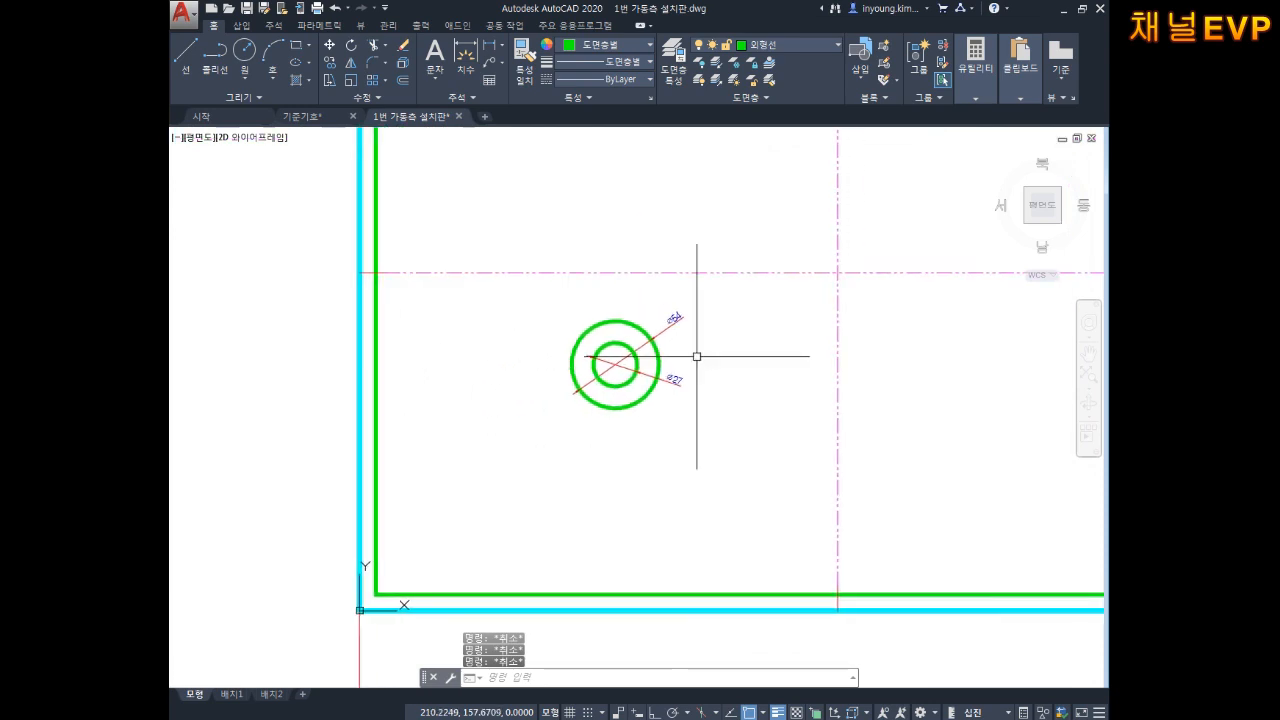
# Move both concentric circles and their diameter dimensions slightly downward.
pyautogui.write('m')
pyautogui.press('Return')
pyautogui.click(727, 292)
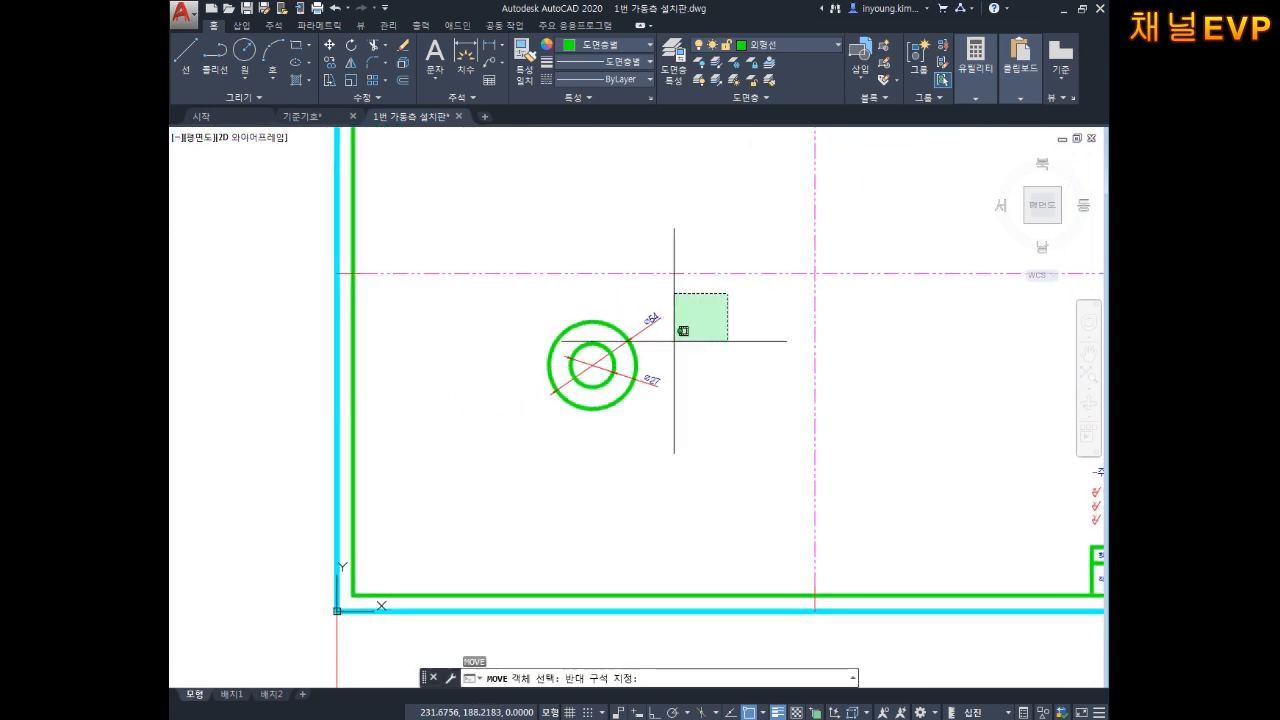
pyautogui.click(527, 445)
pyautogui.press('Return')
pyautogui.click(624, 453)
pyautogui.press('Escape')
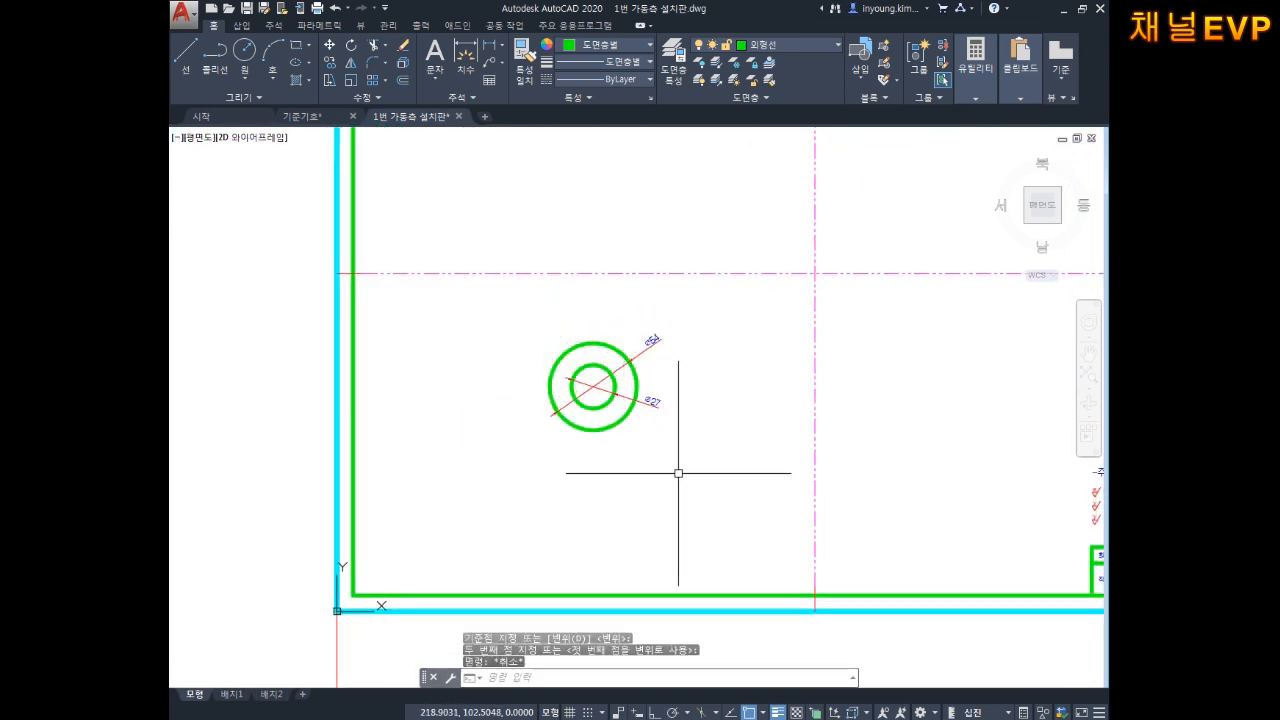
# Move both concentric circles and their diameter dimensions slightly up and to the right.
pyautogui.moveTo(456, 362)
pyautogui.mouseDown(button='middle')
pyautogui.moveTo(480, 325)
pyautogui.moveTo(603, 294)
pyautogui.moveTo(591, 266)
pyautogui.moveTo(575, 289)
pyautogui.mouseUp(button='middle')
pyautogui.scroll(2, 529, 332)
pyautogui.moveTo(764, 228); pyautogui.dragTo(705, 224, button='middle')
pyautogui.moveTo(730, 360)
pyautogui.mouseDown(button='middle')
pyautogui.moveTo(717, 334)
pyautogui.moveTo(702, 349)
pyautogui.mouseUp(button='middle')
pyautogui.write('m')
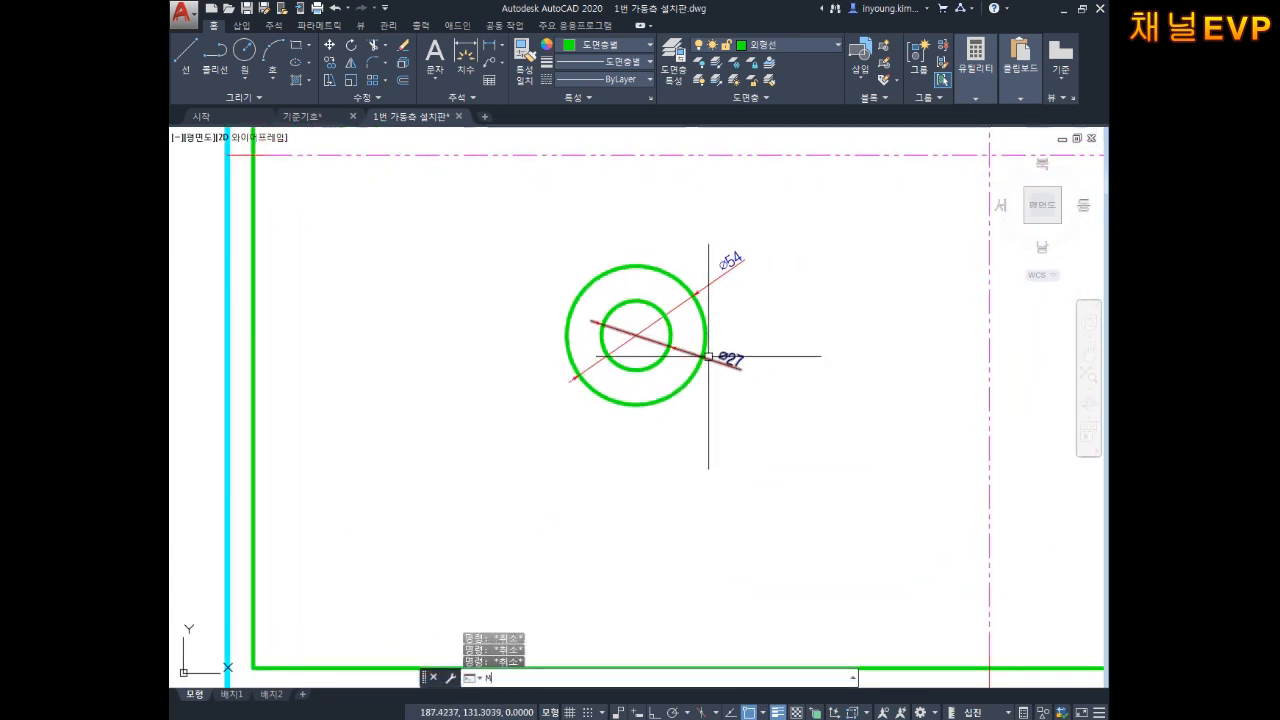
pyautogui.press('Return')
pyautogui.click(771, 225)
pyautogui.click(535, 404)
pyautogui.press('Return')
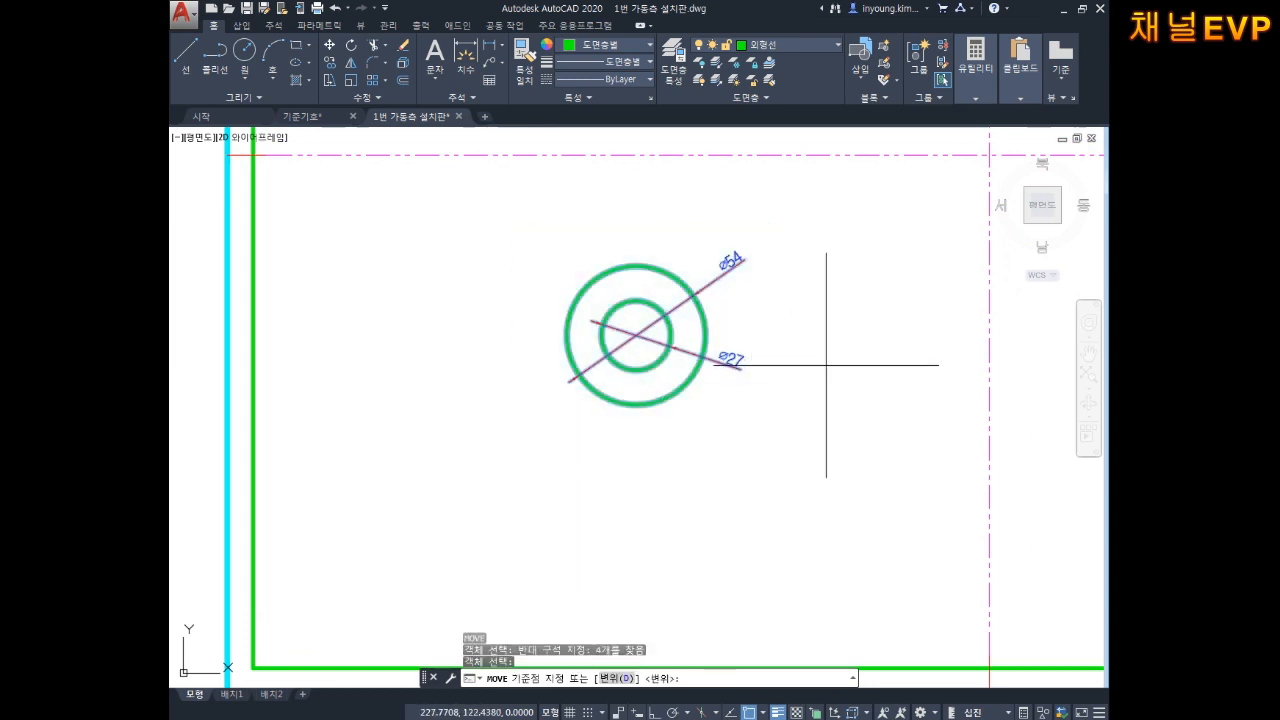
pyautogui.click(854, 326)
pyautogui.press('Escape')
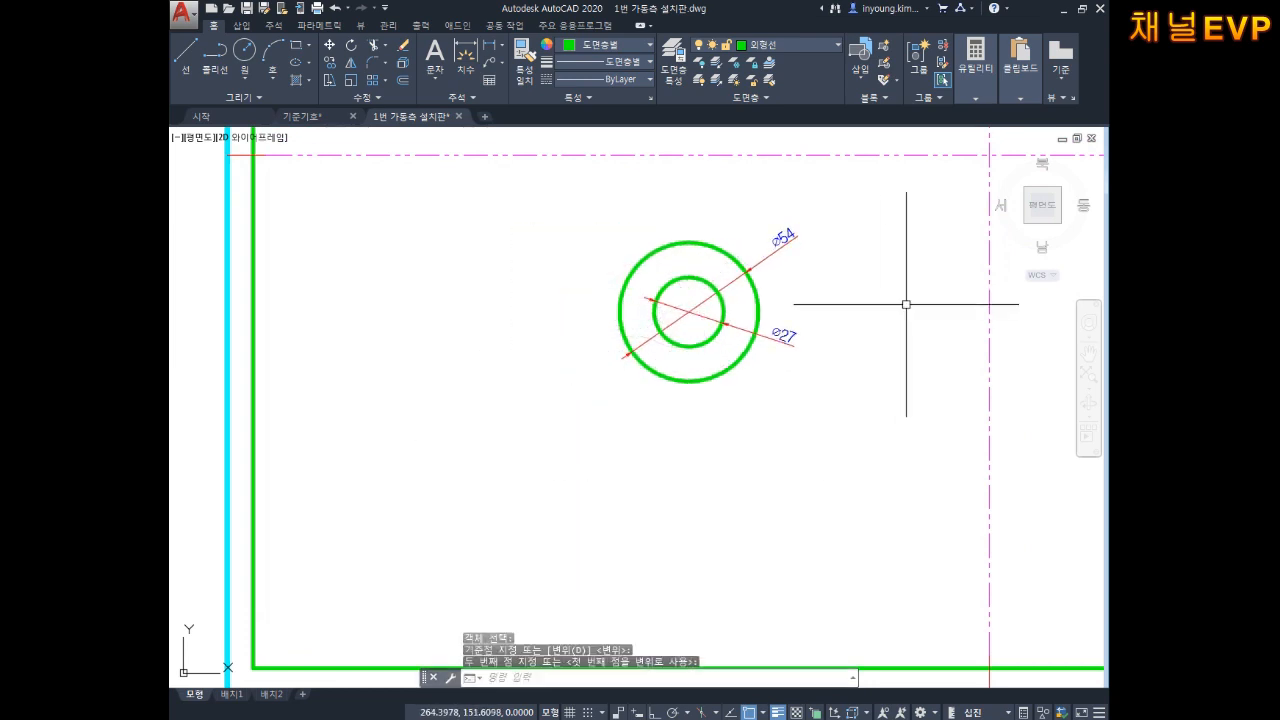
pyautogui.scroll(-5, 514, 505)
pyautogui.scroll(3, 580, 390)
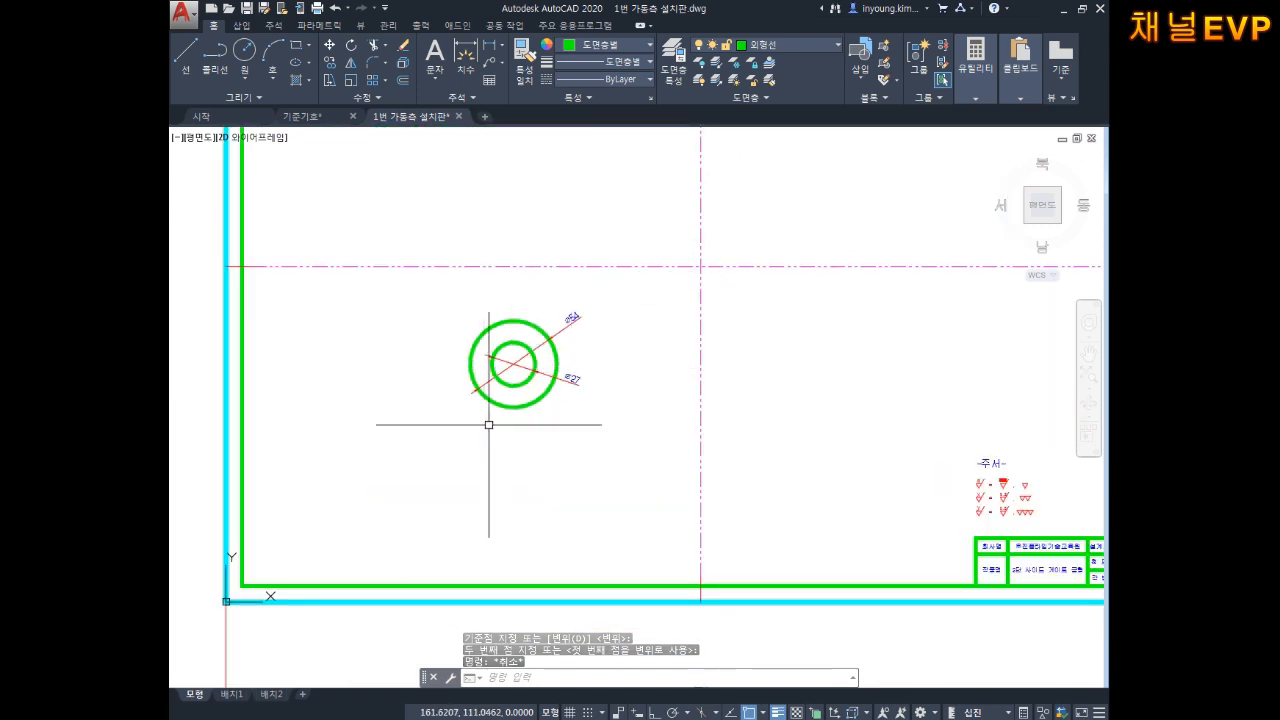
pyautogui.moveTo(651, 390); pyautogui.dragTo(646, 496, button='middle')
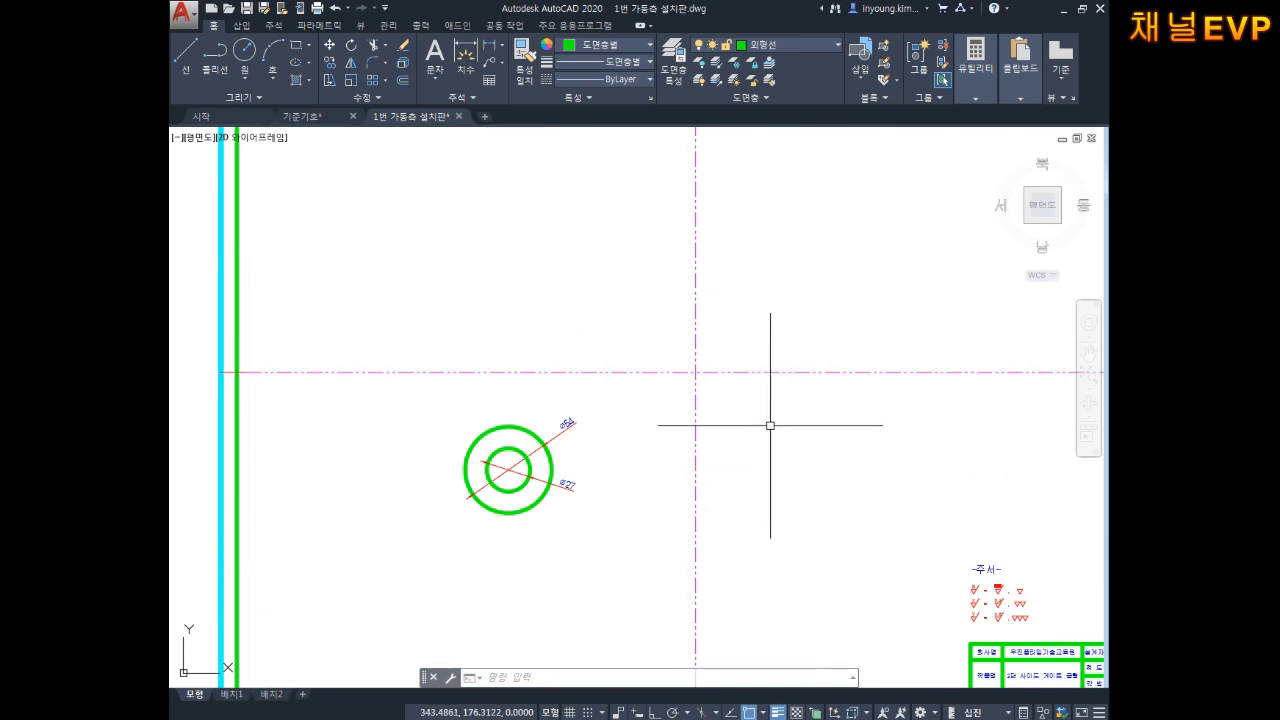
pyautogui.press('Escape')
pyautogui.press('Escape')
pyautogui.press('Escape')
# Draw a vertical centre line 100 long downward from the outer circle's top quadrant on the 중심선 layer.
pyautogui.moveTo(560, 518); pyautogui.dragTo(609, 400, button='middle')
pyautogui.scroll(2, 530, 427)
pyautogui.scroll(1, 562, 440)
pyautogui.scroll(-4, 566, 438)
pyautogui.scroll(7, 553, 342)
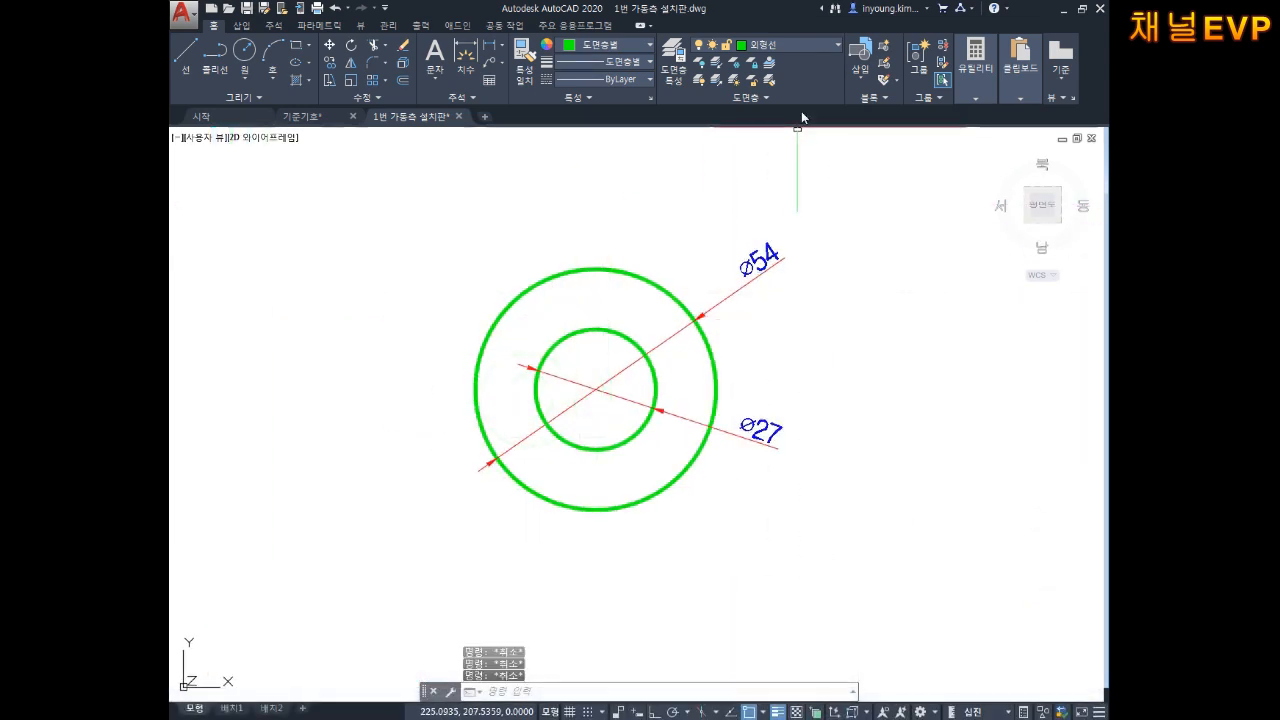
pyautogui.click(778, 44)
pyautogui.click(770, 172)
pyautogui.write('l')
pyautogui.press('Return')
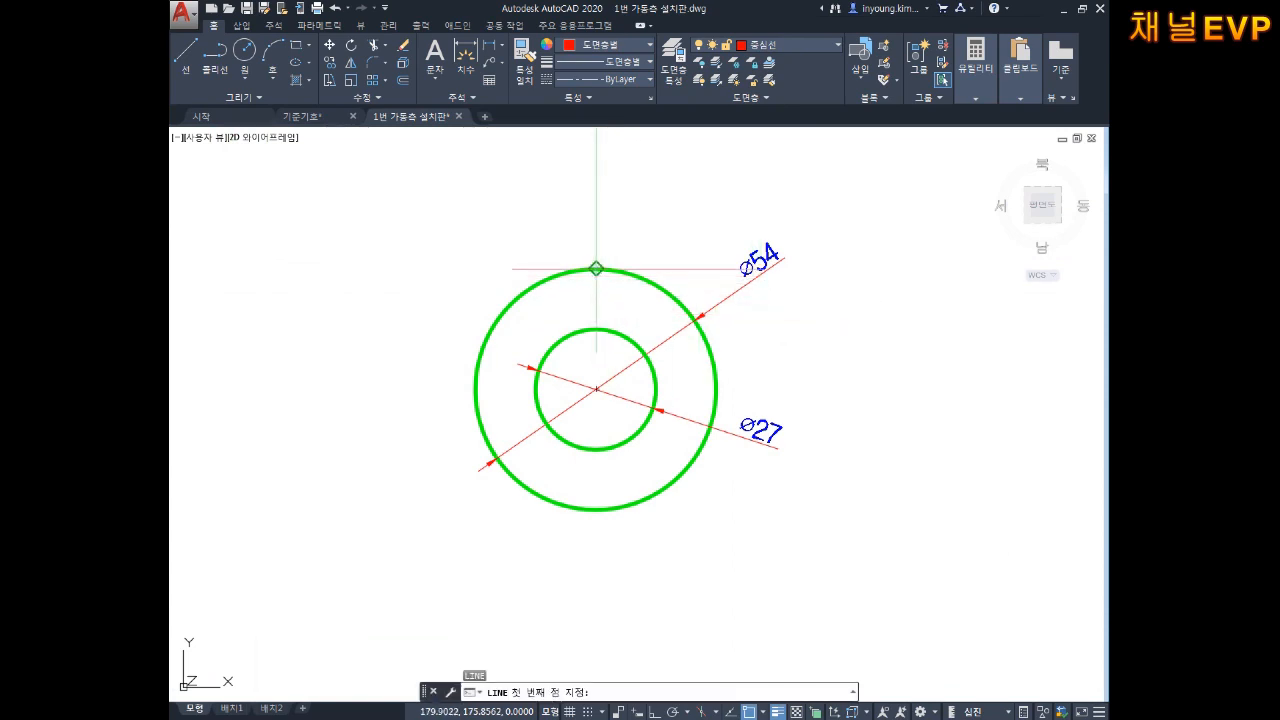
pyautogui.click(596, 268)
pyautogui.moveTo(603, 474); pyautogui.dragTo(603, 420, button='middle')
pyautogui.press('F8')
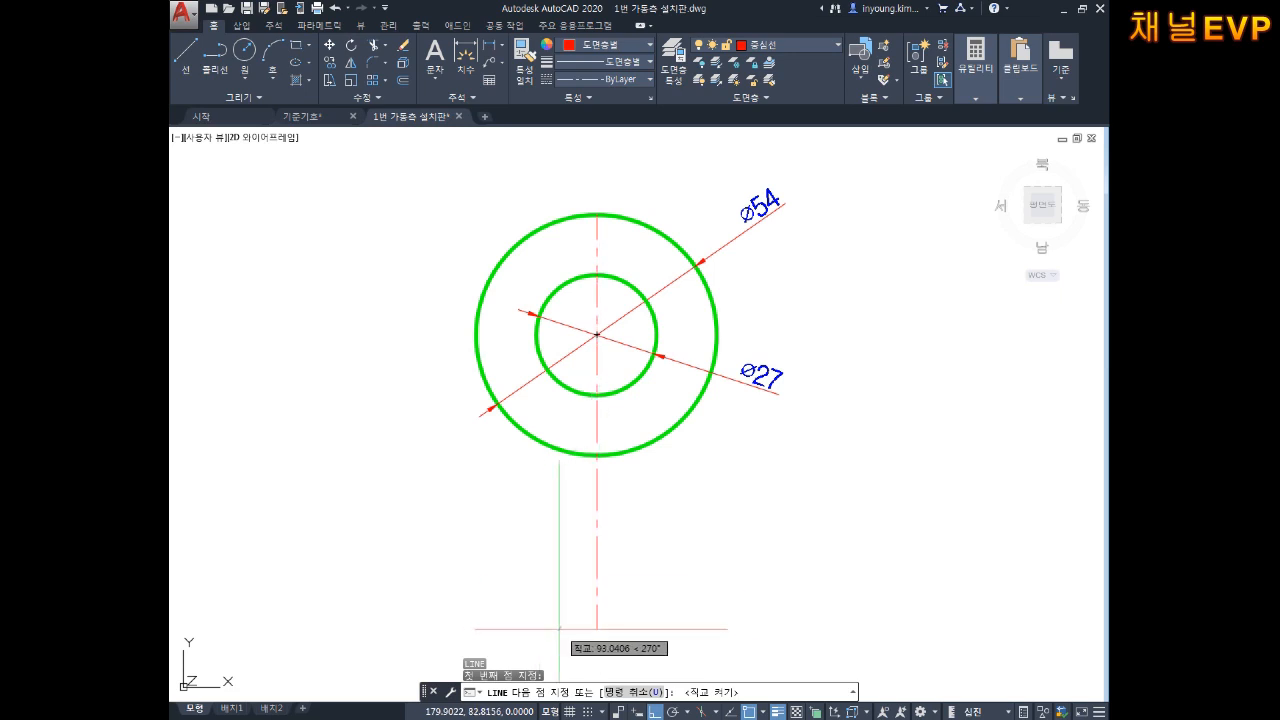
pyautogui.press('Return')
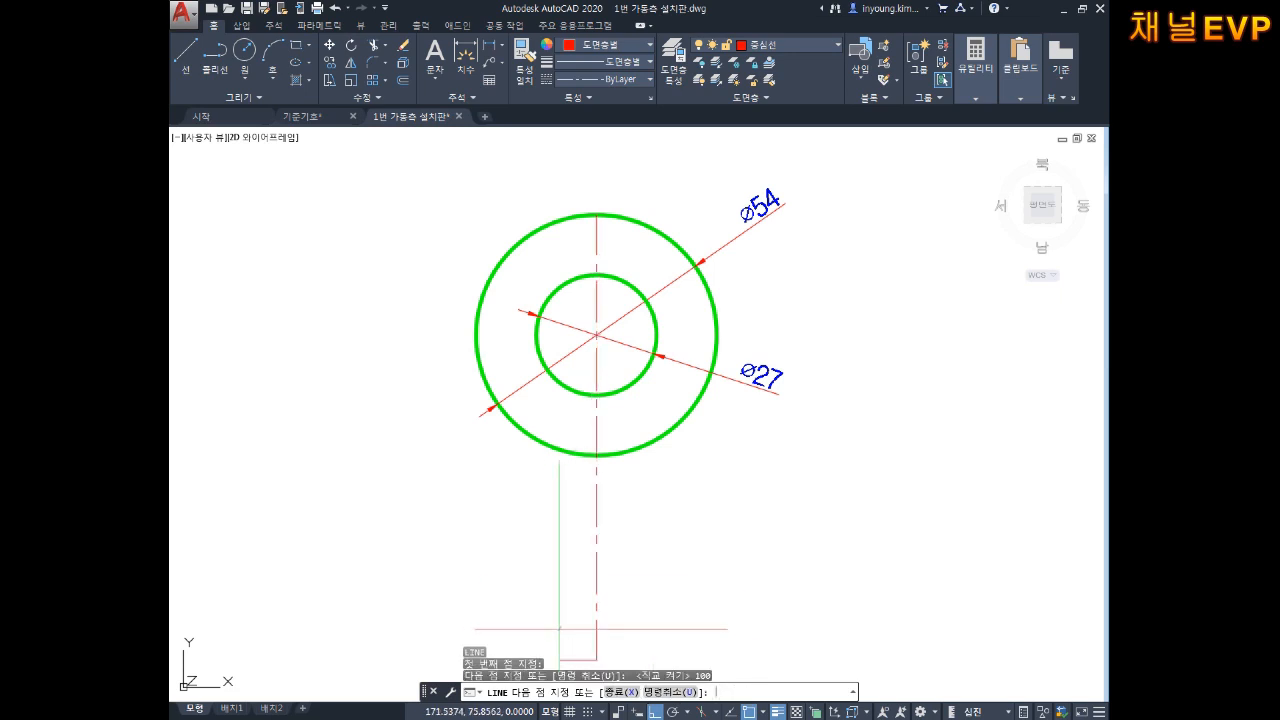
pyautogui.press('Escape')
pyautogui.press('Escape')
pyautogui.scroll(-4, 654, 598)
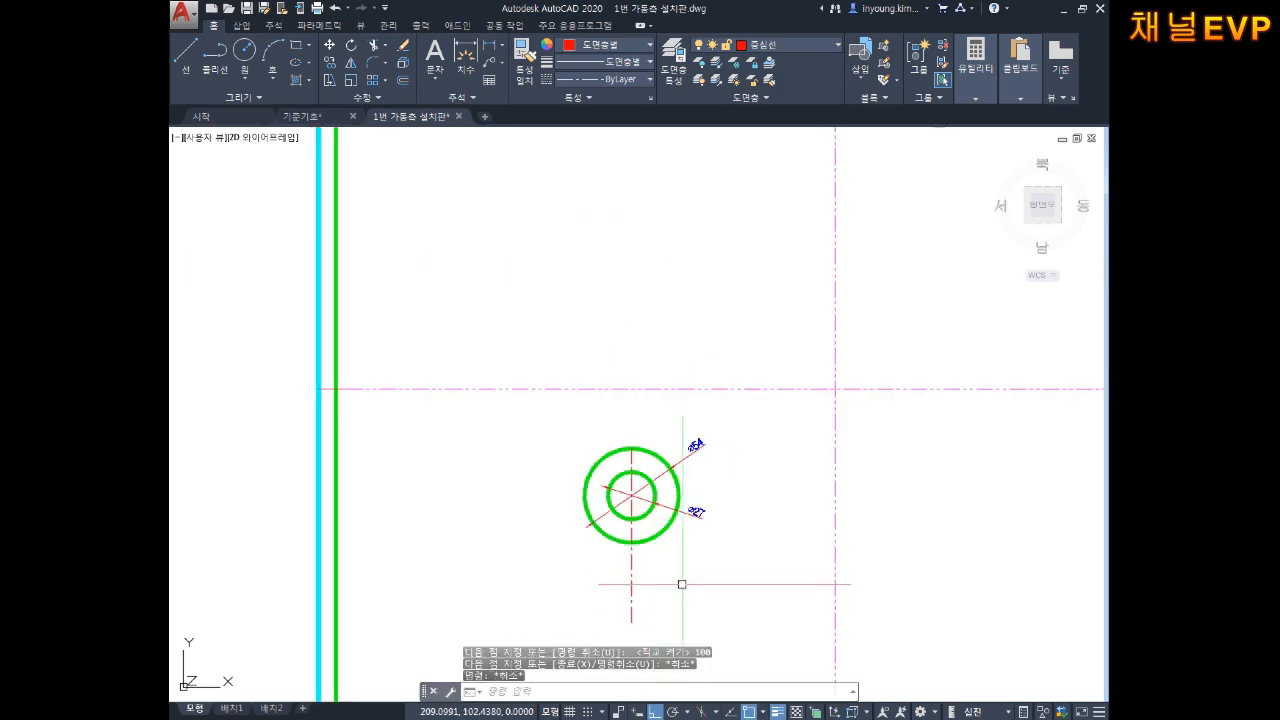
pyautogui.keyDown('shift'); pyautogui.moveTo(678, 578); pyautogui.dragTo(752, 566, button='middle'); pyautogui.keyUp('shift')
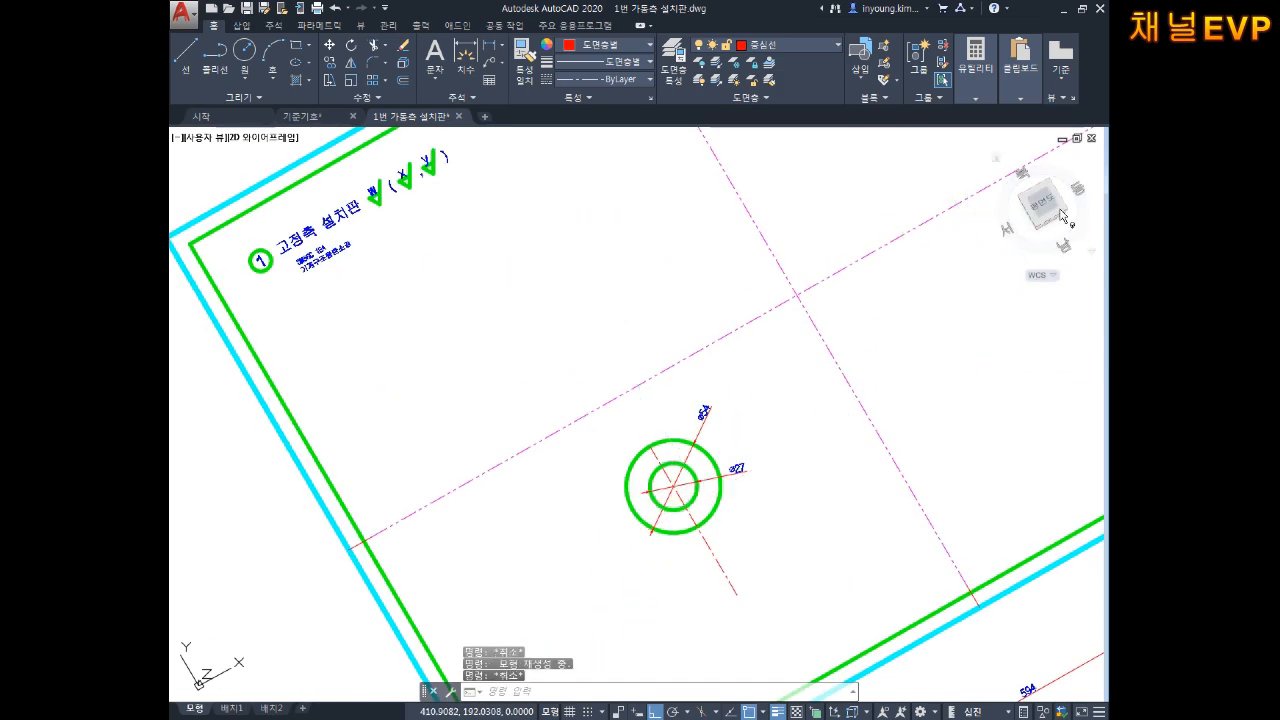
pyautogui.click(1048, 208)
pyautogui.scroll(9, 536, 476)
pyautogui.moveTo(478, 435); pyautogui.dragTo(476, 433, button='middle')
pyautogui.scroll(-4, 549, 391)
pyautogui.moveTo(549, 391); pyautogui.dragTo(654, 450, button='middle')
pyautogui.scroll(2, 583, 438)
pyautogui.scroll(-2, 652, 424)
pyautogui.click(671, 471)
pyautogui.click(591, 503)
pyautogui.press('Escape')
pyautogui.press('Escape')
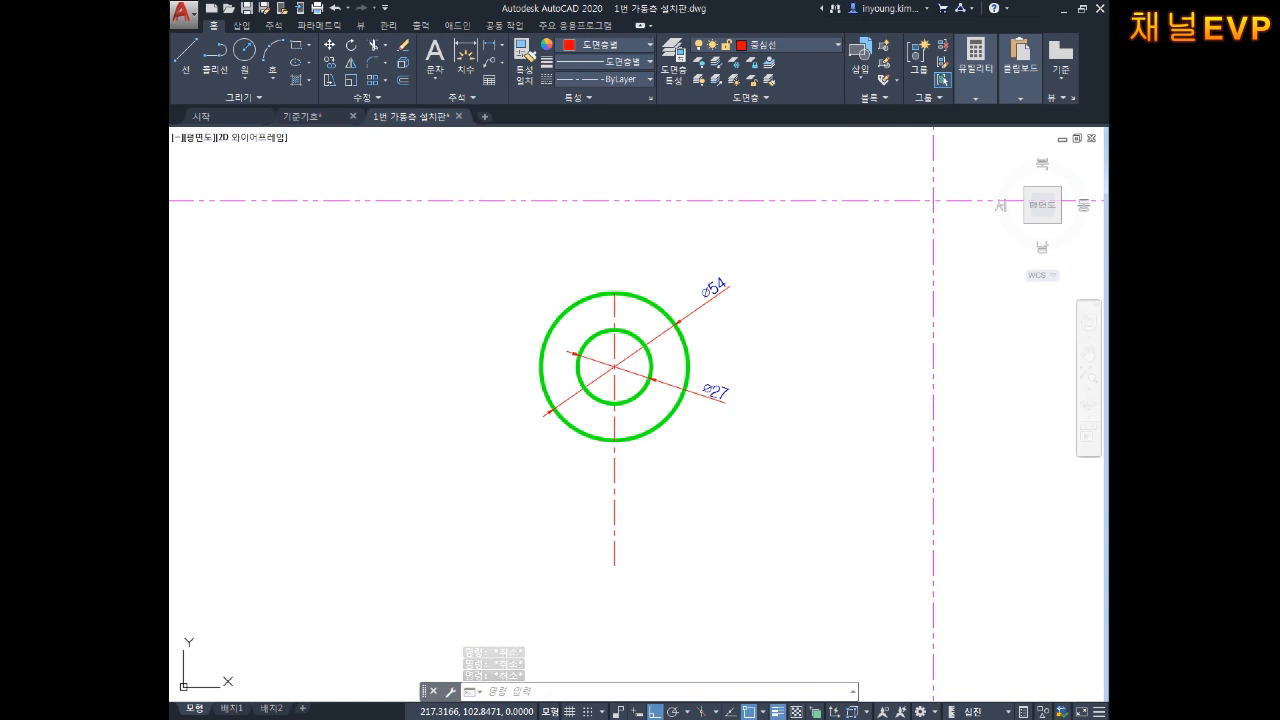
# Offset the vertical centre line by 9 to both sides.
pyautogui.press('Escape')
pyautogui.write('o')
pyautogui.press('Return')
pyautogui.write('9')
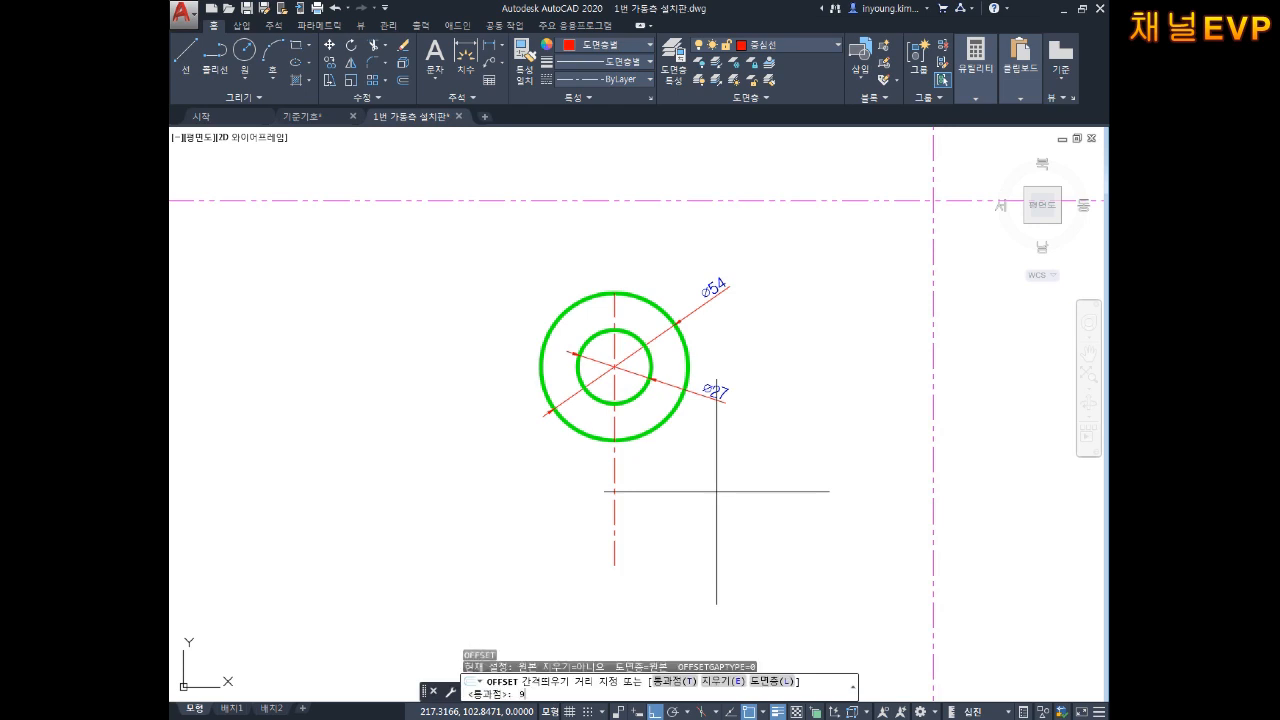
pyautogui.press('Return')
pyautogui.click(616, 467)
pyautogui.click(549, 486)
pyautogui.click(614, 470)
pyautogui.click(692, 468)
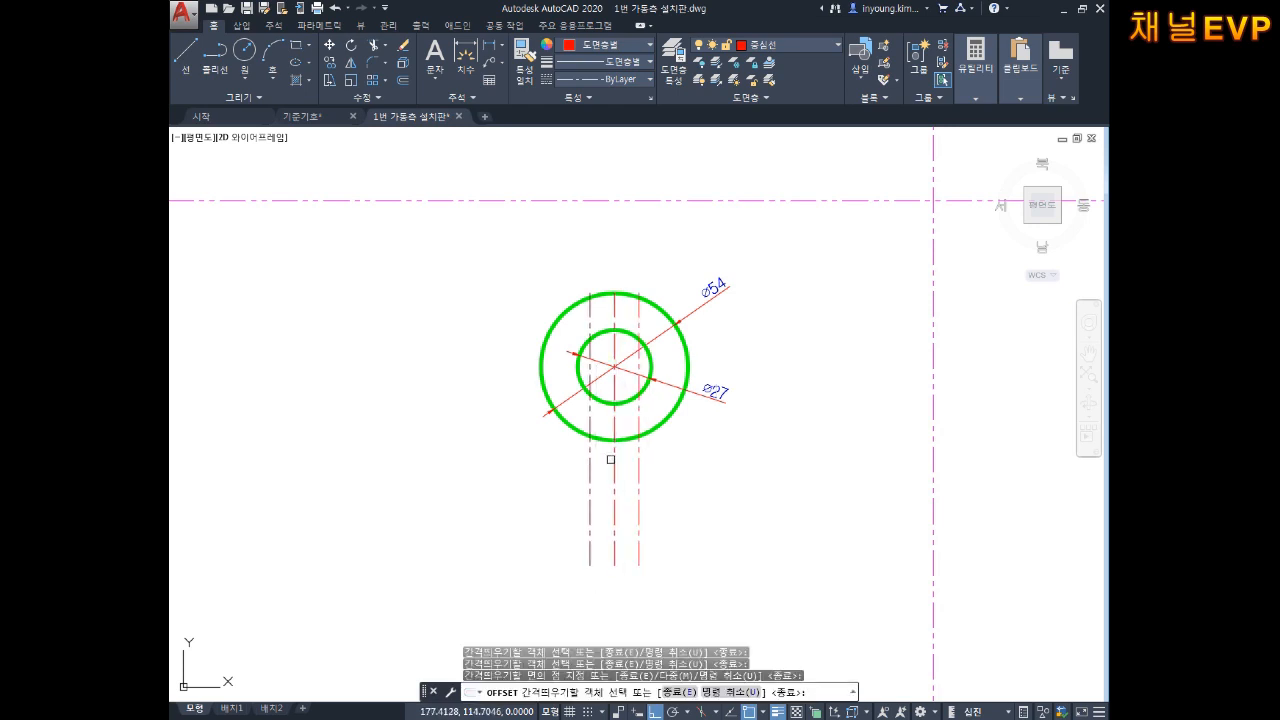
pyautogui.scroll(4, 608, 460)
pyautogui.scroll(-2, 610, 462)
pyautogui.press('Escape')
pyautogui.press('Escape')
pyautogui.press('Escape')
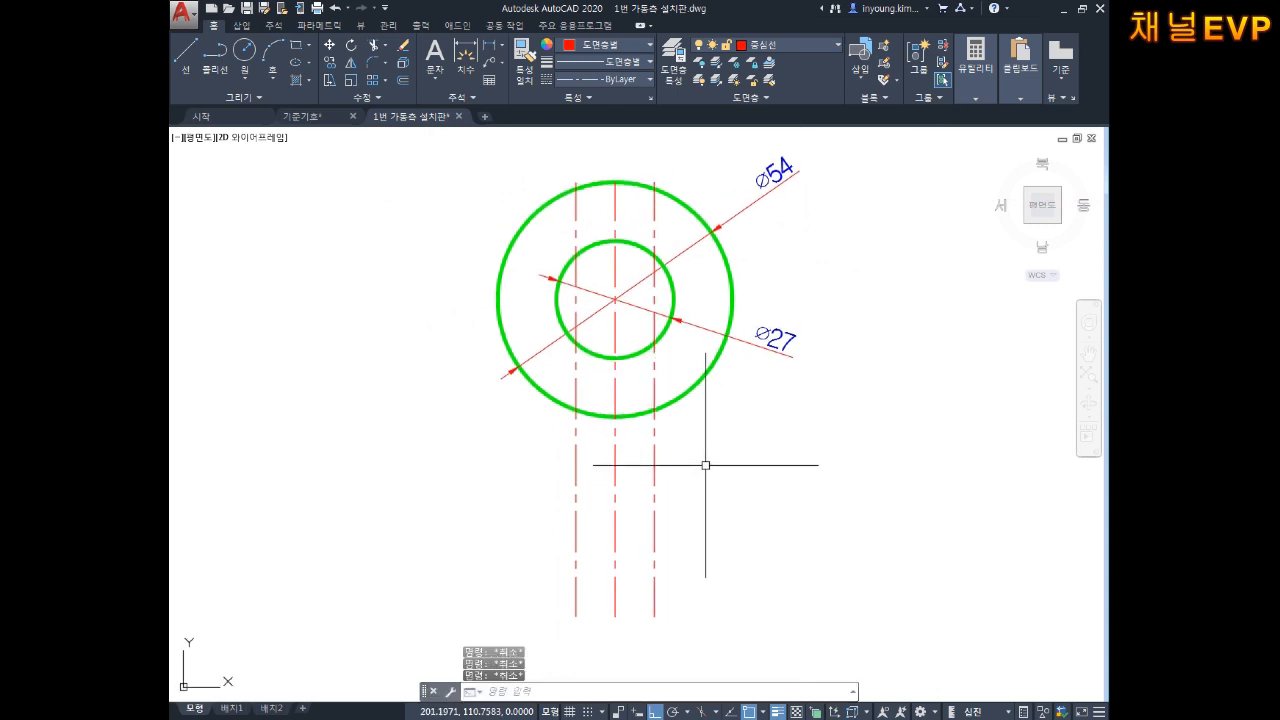
# Put the two offset lines on the 외형선 layer.
pyautogui.moveTo(629, 470); pyautogui.dragTo(640, 430, button='middle')
pyautogui.click(706, 406)
pyautogui.click(650, 470)
pyautogui.click(614, 408)
pyautogui.click(560, 486)
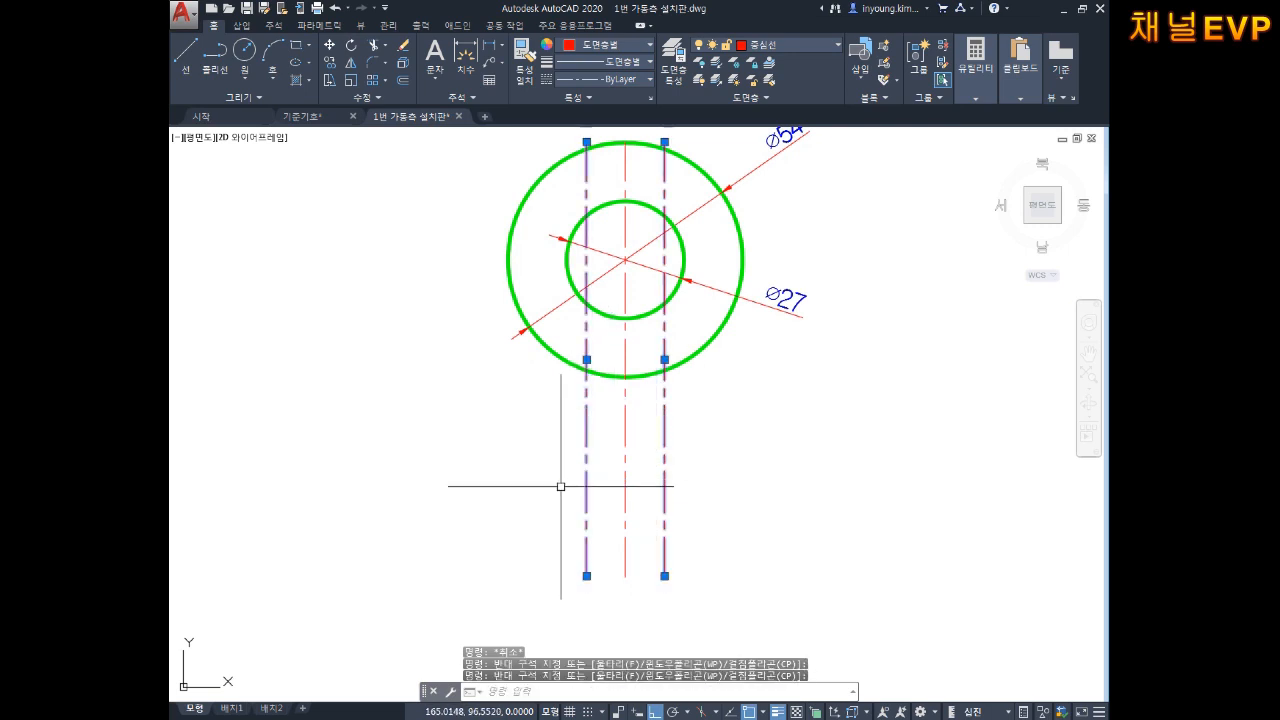
pyautogui.click(771, 52)
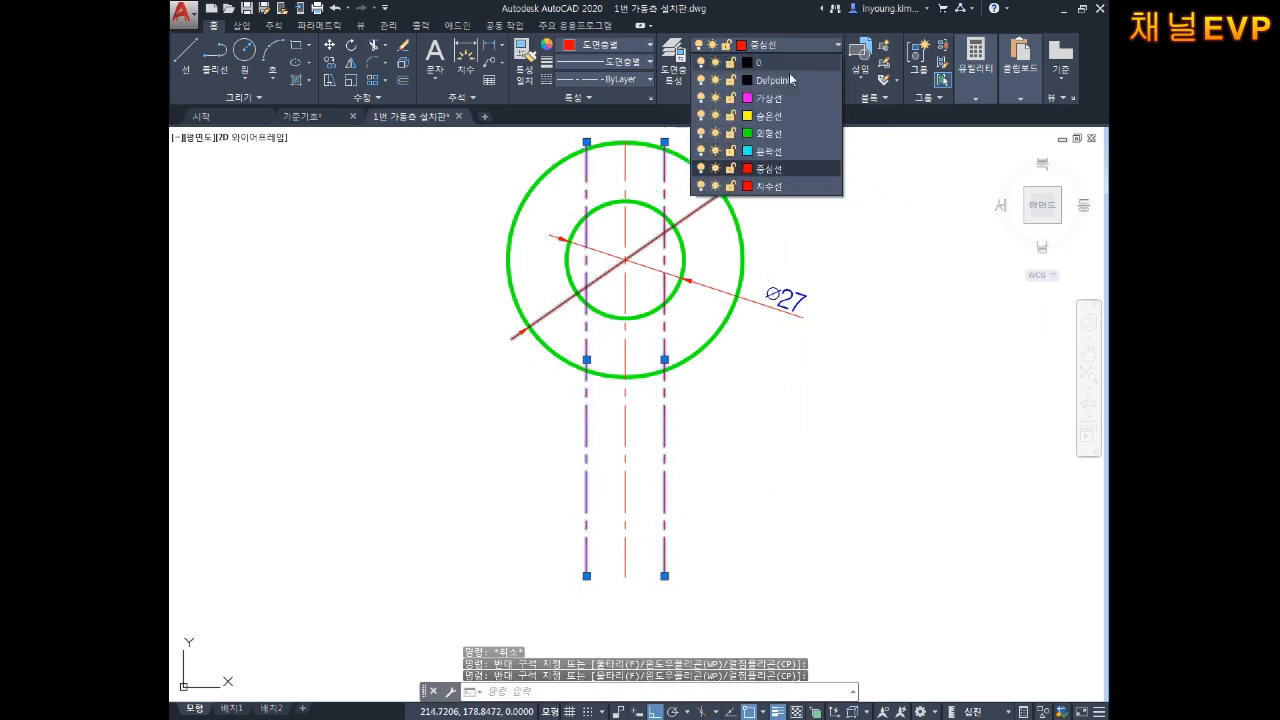
pyautogui.click(769, 134)
pyautogui.moveTo(764, 353); pyautogui.dragTo(749, 389, button='middle')
pyautogui.press('Escape')
pyautogui.press('Escape')
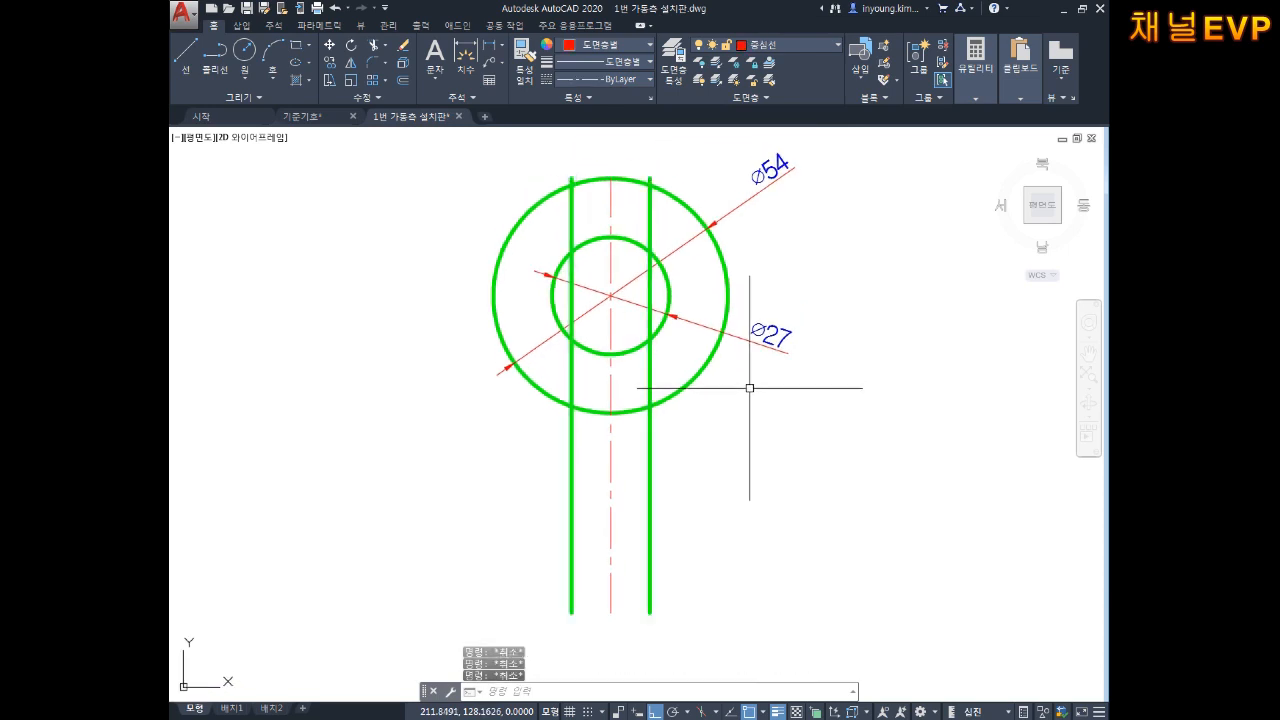
# Trim the two side lines inside the outer circle, using that circle as the cutting edge.
pyautogui.write('TR')
pyautogui.press('Return')
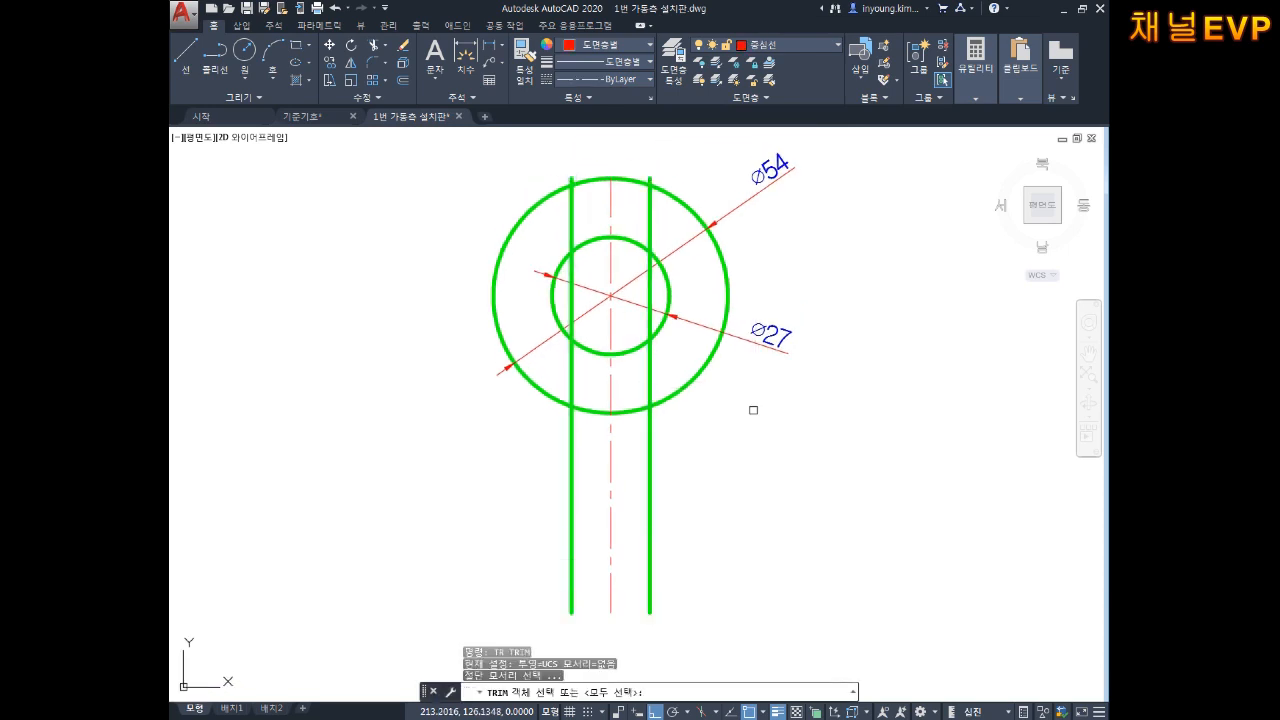
pyautogui.click(682, 398)
pyautogui.press('Return')
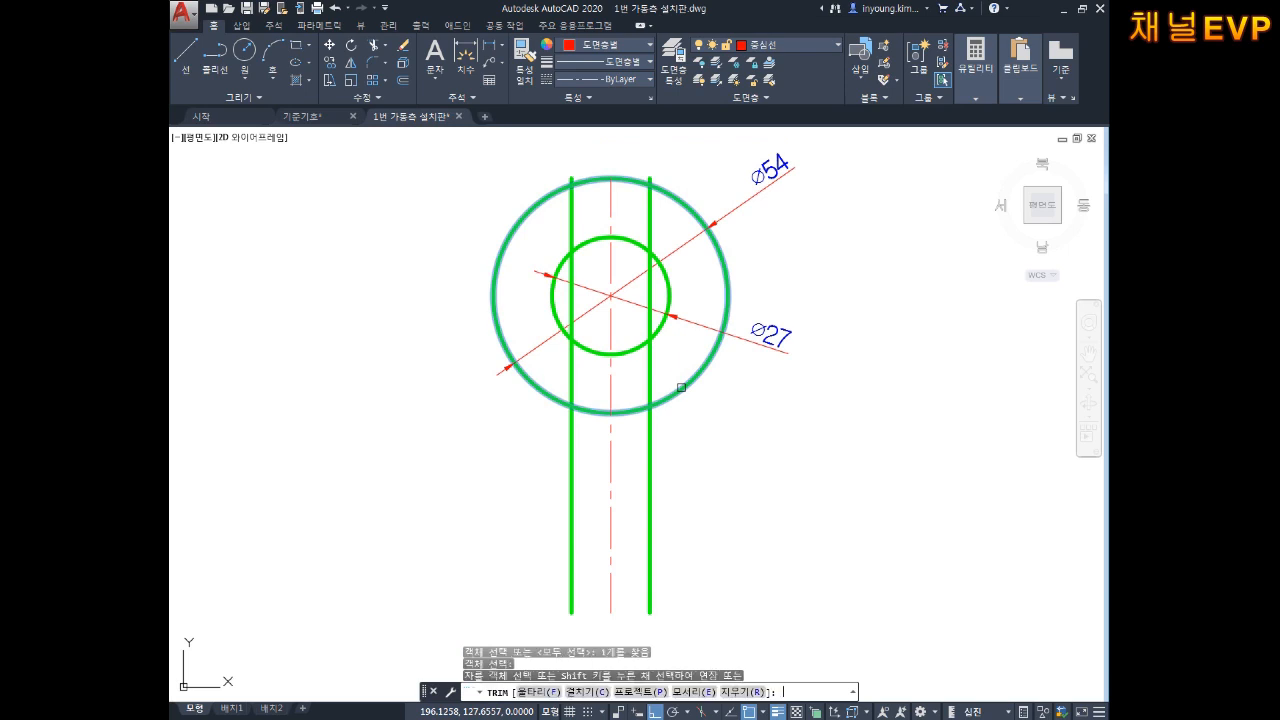
pyautogui.click(650, 379)
pyautogui.click(577, 373)
pyautogui.click(567, 371)
pyautogui.click(570, 370)
pyautogui.click(570, 369)
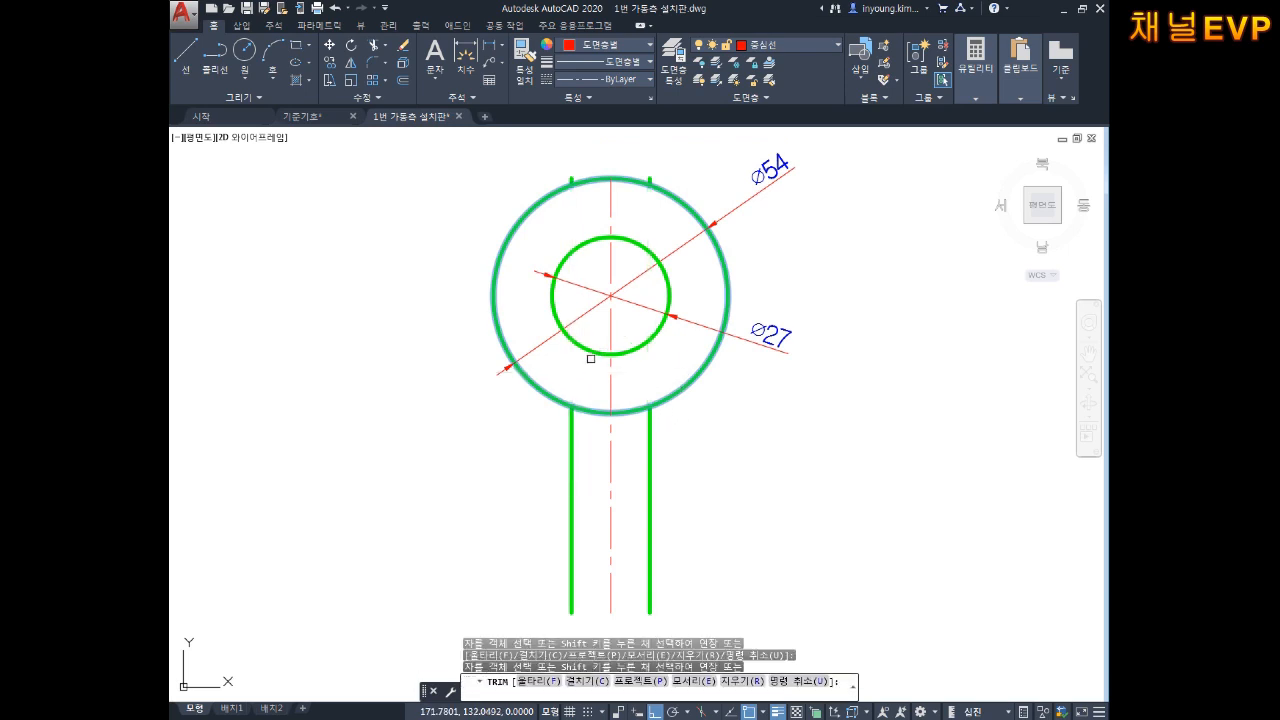
pyautogui.press('Escape')
# Delete the two short line remnants above the outer circle.
pyautogui.moveTo(656, 179); pyautogui.dragTo(656, 258, button='middle')
pyautogui.scroll(5, 656, 257)
pyautogui.click(671, 279)
pyautogui.click(624, 322)
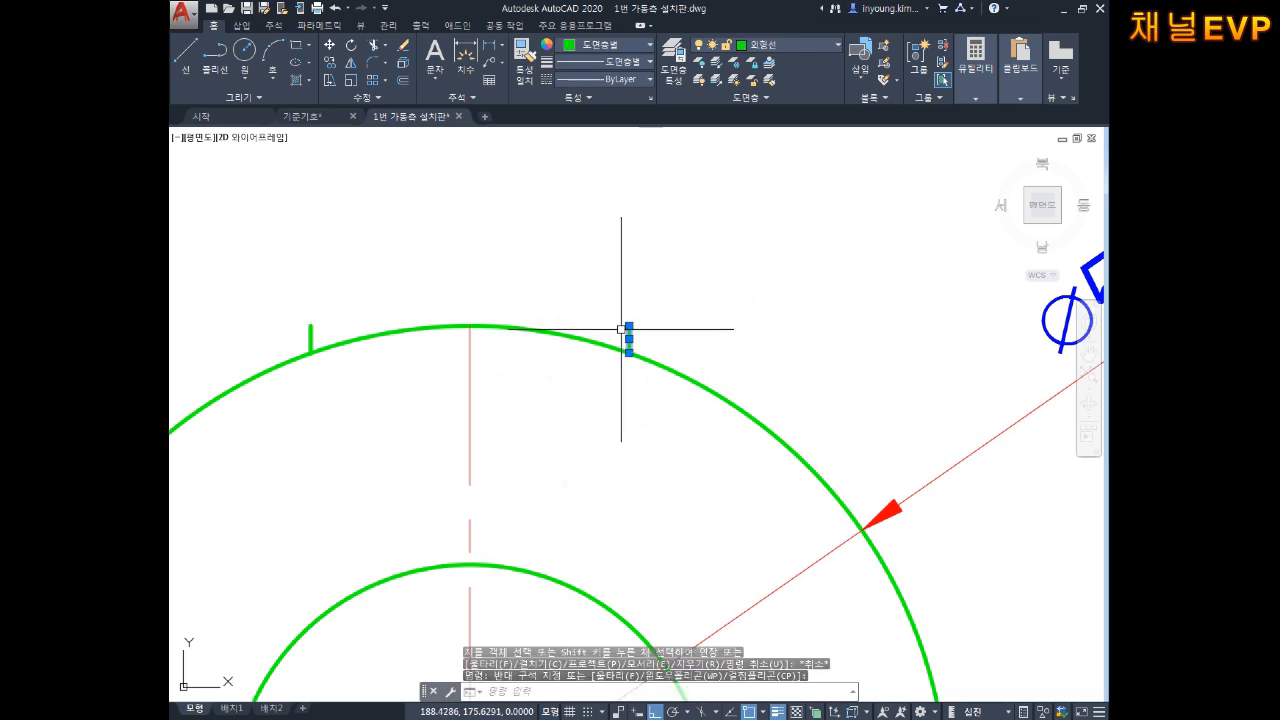
pyautogui.press('Delete')
pyautogui.click(351, 294)
pyautogui.click(309, 337)
pyautogui.press('Delete')
pyautogui.scroll(-8, 509, 274)
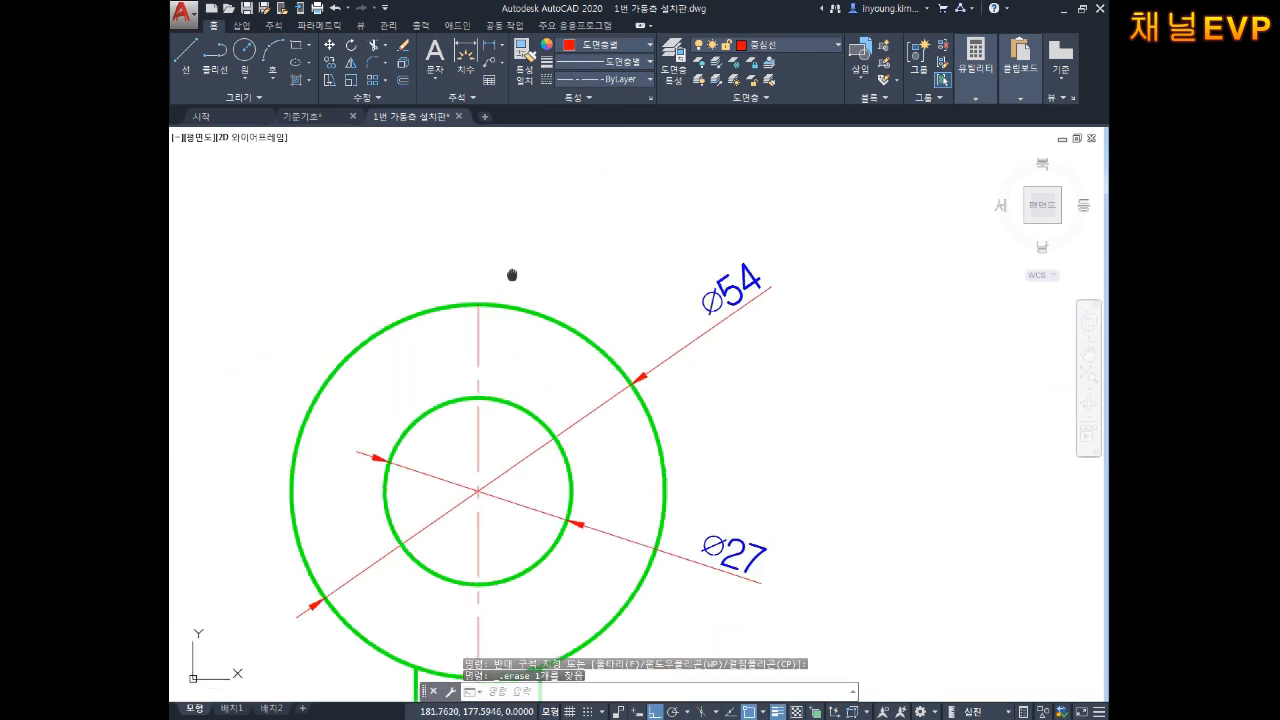
# Try to dimension the distance from the vertical centre line to the right side line.
pyautogui.scroll(4, 602, 467)
pyautogui.moveTo(617, 335); pyautogui.dragTo(622, 409, button='middle')
pyautogui.press('Escape')
pyautogui.write('DIMLI')
pyautogui.press('Return')
pyautogui.click(594, 315)
pyautogui.click(633, 303)
pyautogui.click(674, 312)
pyautogui.press('Escape')
pyautogui.press('Escape')
# Add a horizontal linear dimension between the left side line and the vertical centre line.
pyautogui.write('DLI')
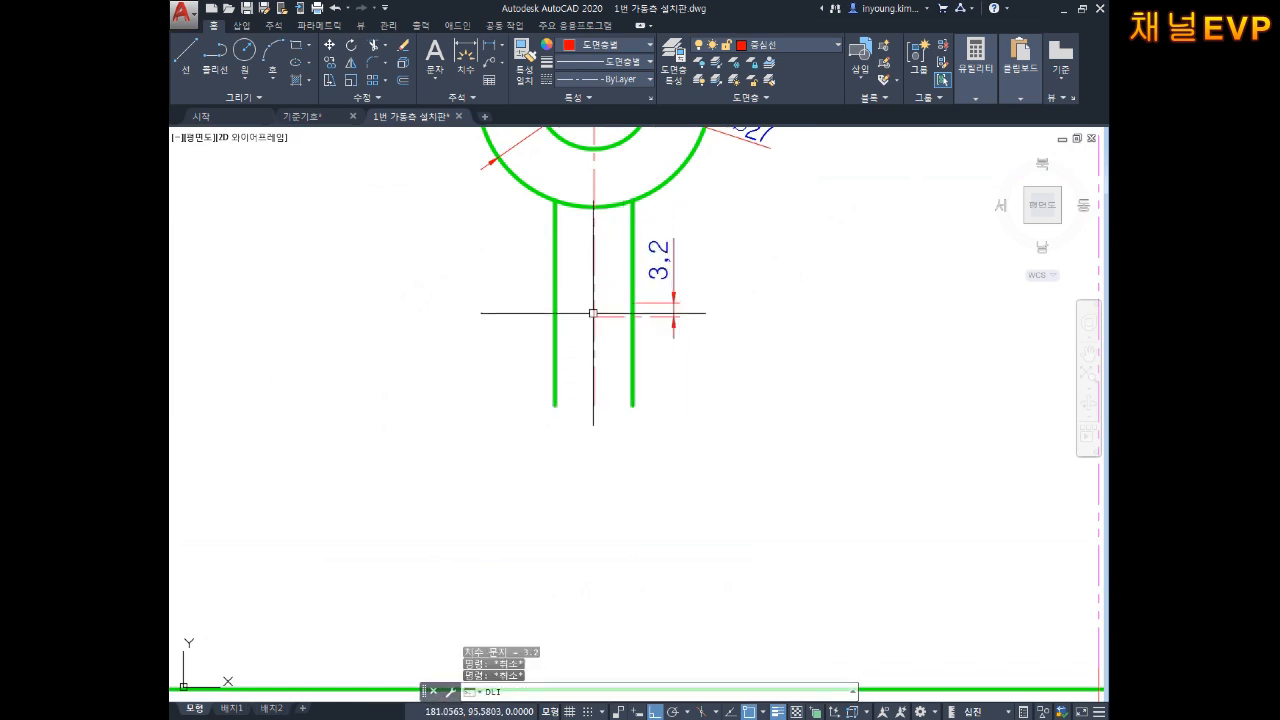
pyautogui.press('Return')
pyautogui.click(555, 266)
pyautogui.click(594, 283)
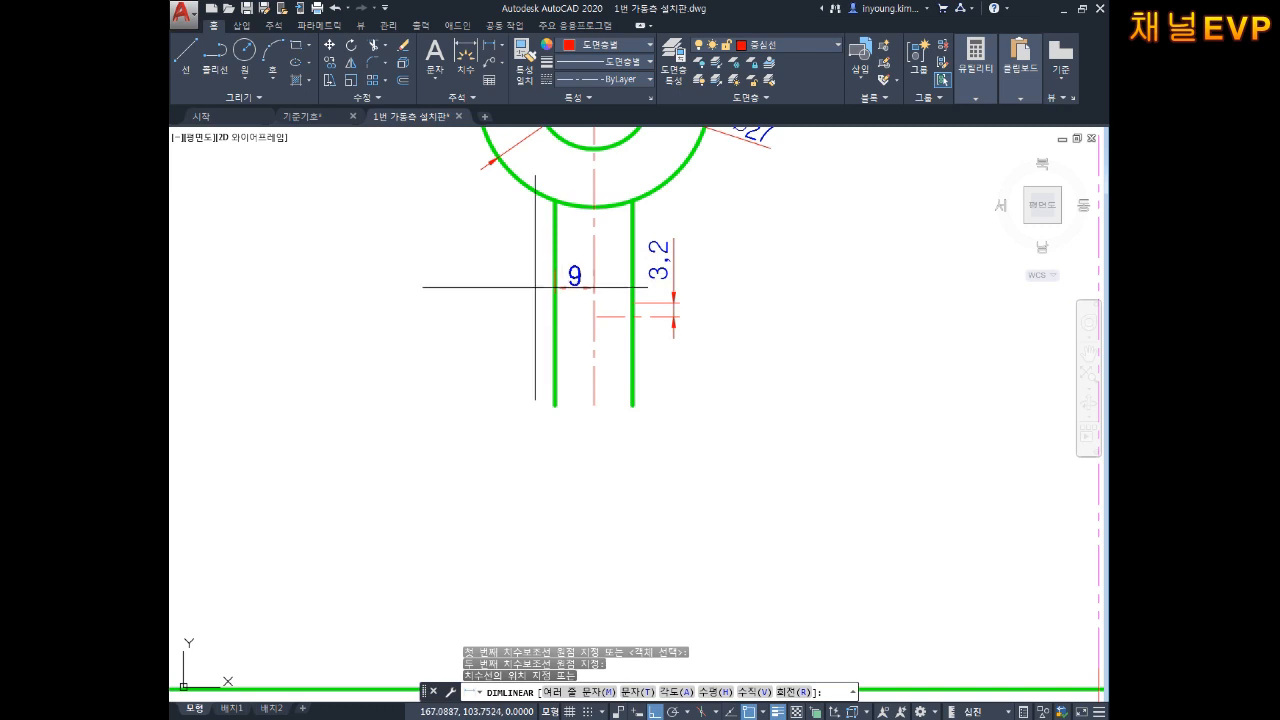
pyautogui.click(518, 299)
# Delete the misplaced vertical dimension beside the right side line.
pyautogui.click(723, 240)
pyautogui.click(654, 360)
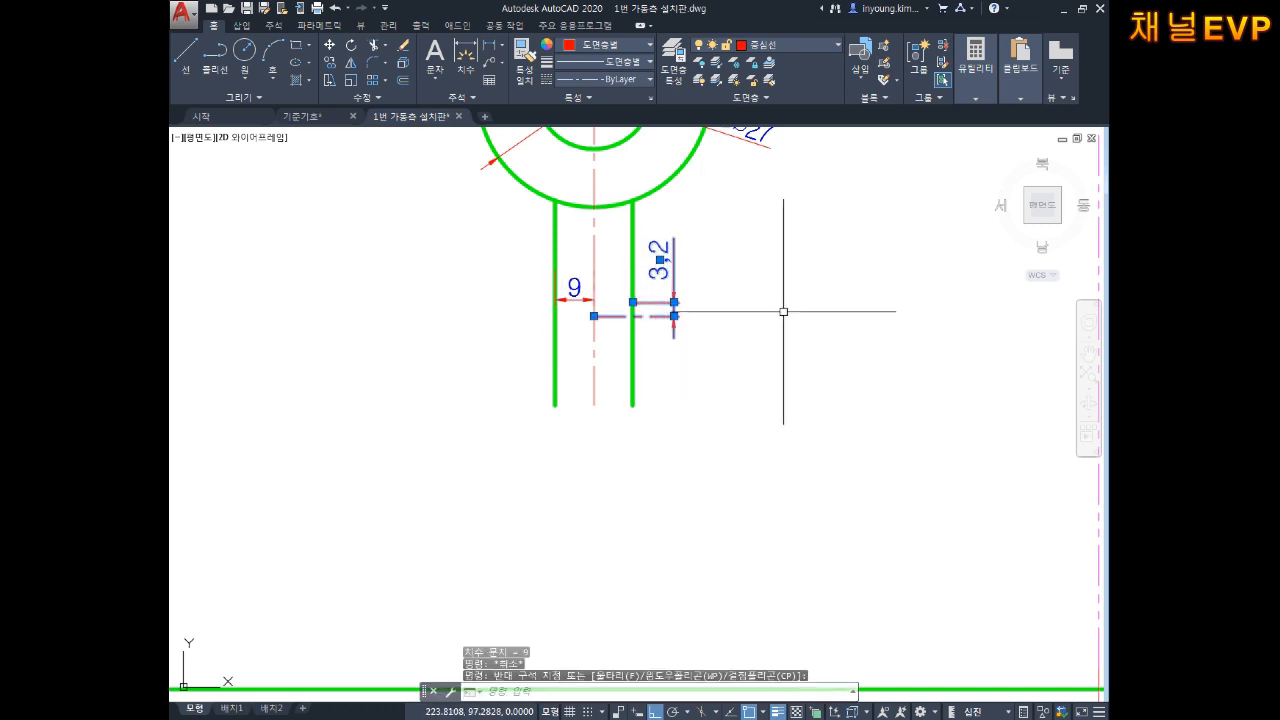
pyautogui.press('Delete')
# Draw a horizontal centre line across the outer circle from its left quadrant to its right quadrant.
pyautogui.scroll(-2, 783, 299)
pyautogui.moveTo(783, 300); pyautogui.dragTo(707, 409, button='middle')
pyautogui.scroll(2, 661, 352)
pyautogui.moveTo(664, 358); pyautogui.dragTo(711, 411, button='middle')
pyautogui.press('Escape')
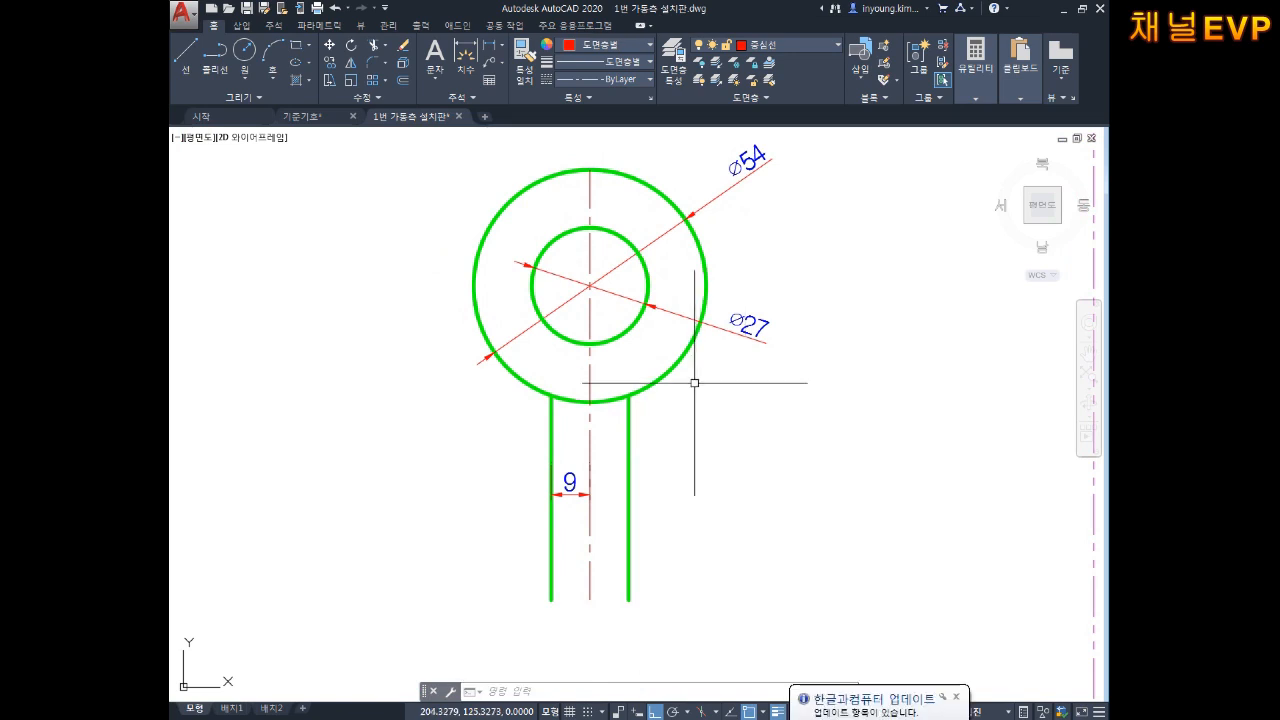
pyautogui.scroll(2, 698, 377)
pyautogui.press('Escape')
pyautogui.press('Escape')
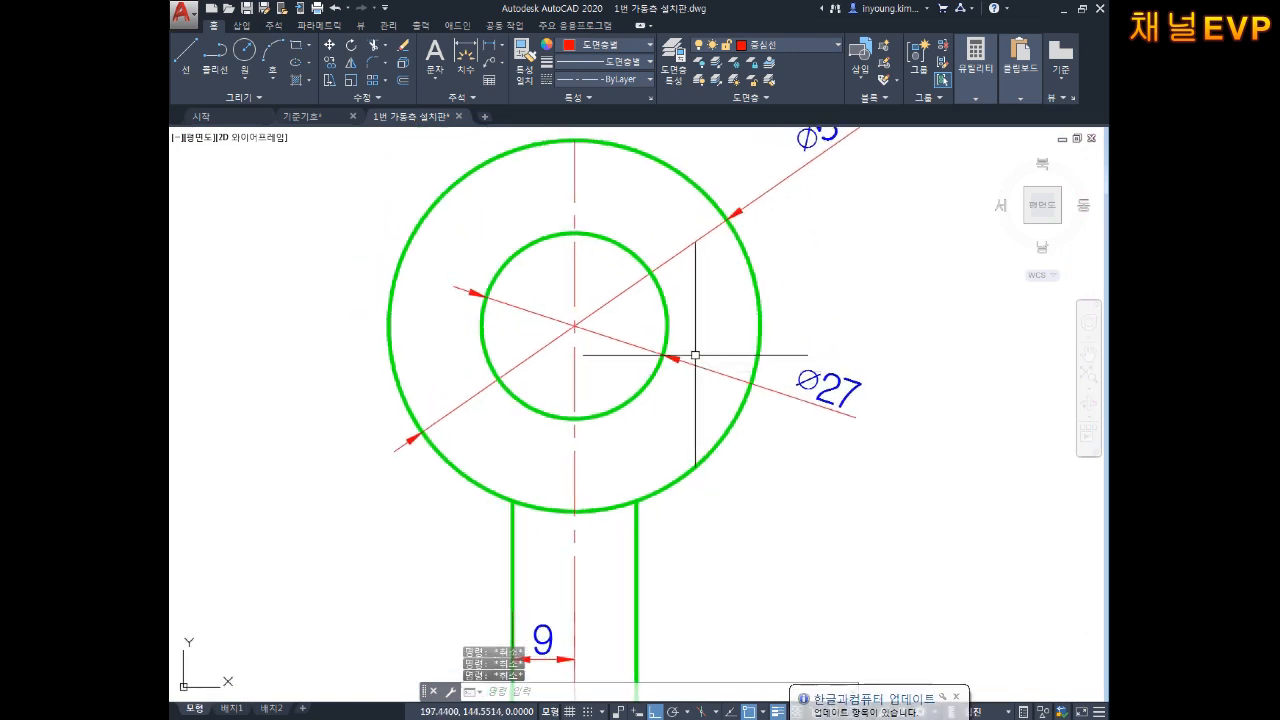
pyautogui.write('l')
pyautogui.press('Return')
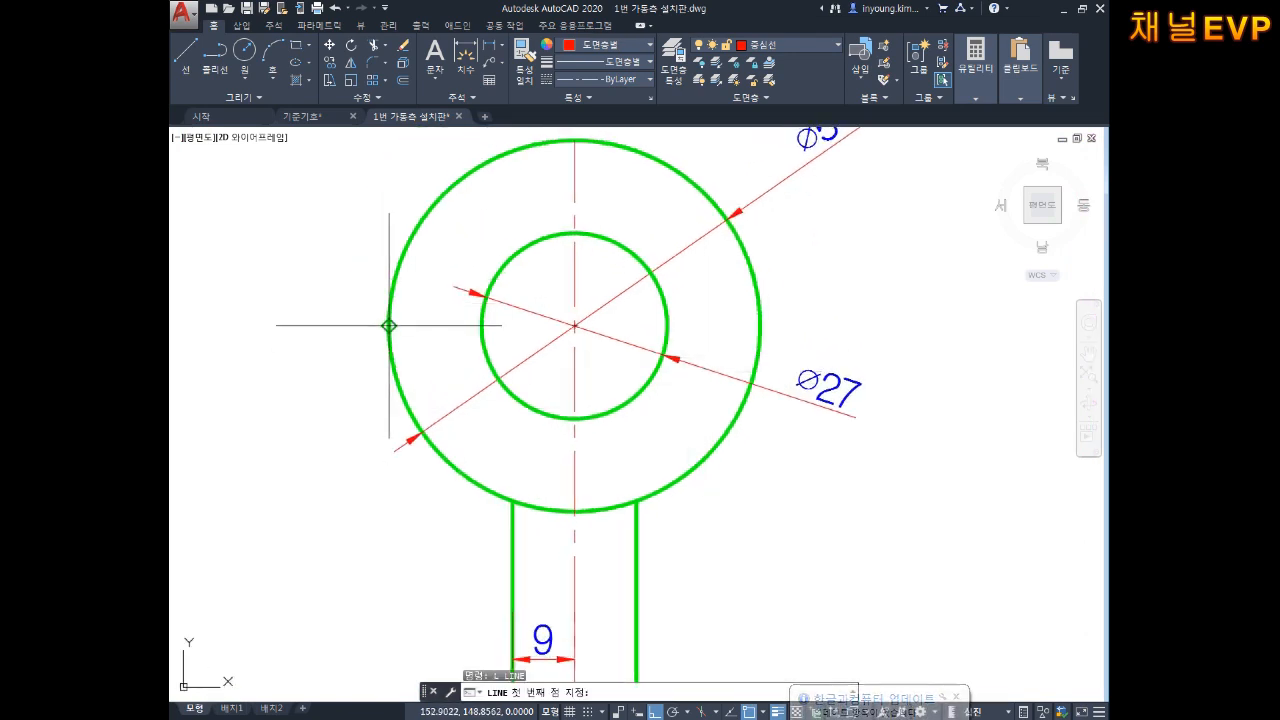
pyautogui.click(389, 325)
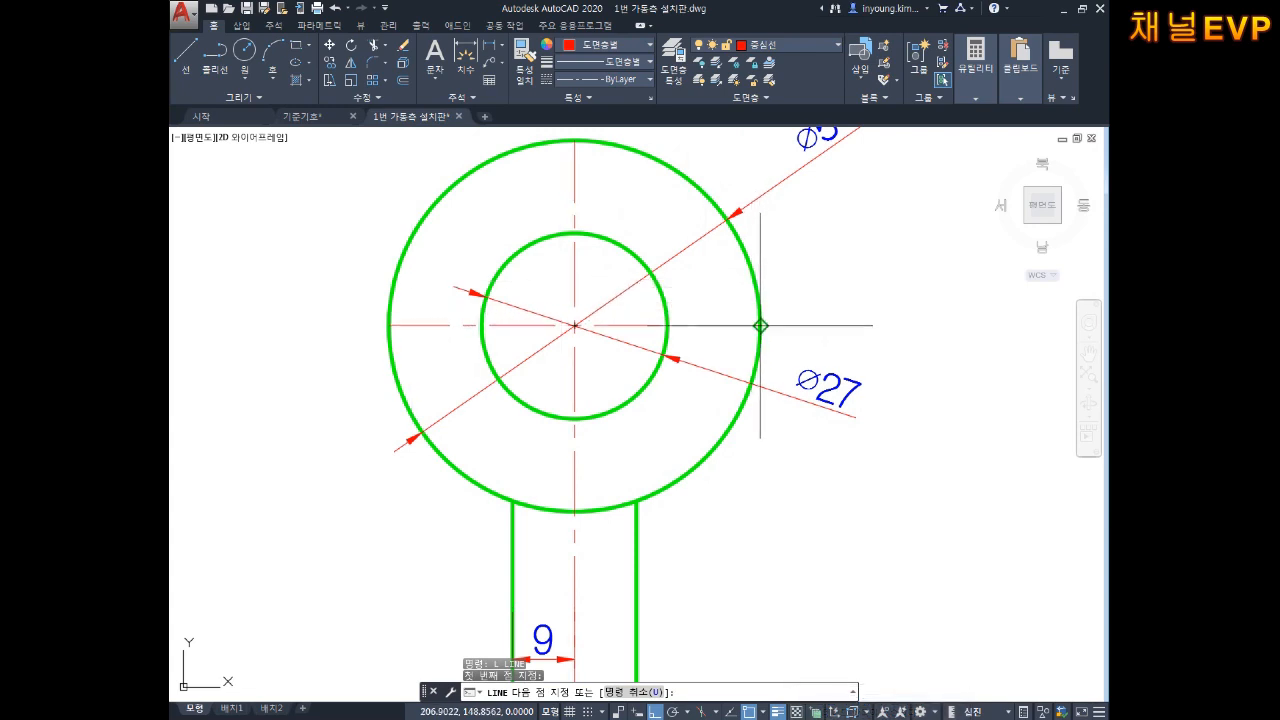
pyautogui.press('Escape')
pyautogui.press('Escape')
pyautogui.press('Escape')
pyautogui.scroll(-2, 748, 400)
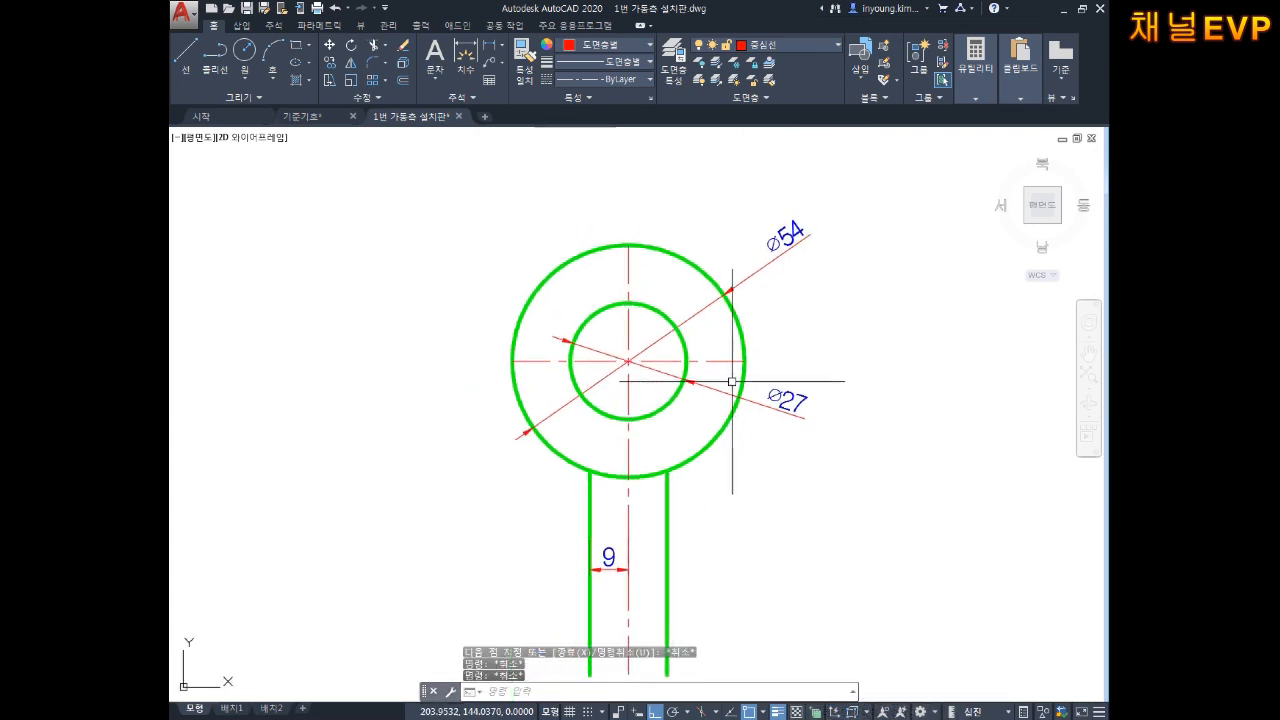
pyautogui.scroll(4, 700, 330)
pyautogui.click(724, 311)
pyautogui.click(694, 366)
pyautogui.scroll(-4, 694, 366)
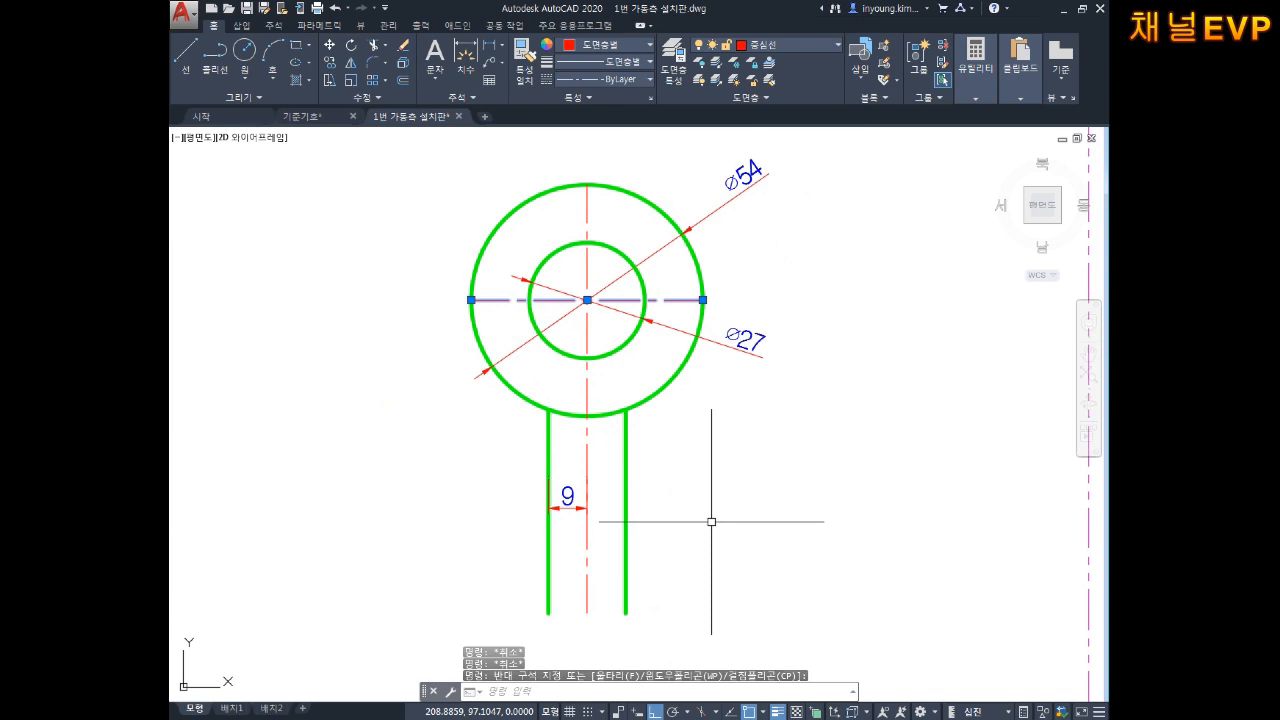
pyautogui.press('Escape')
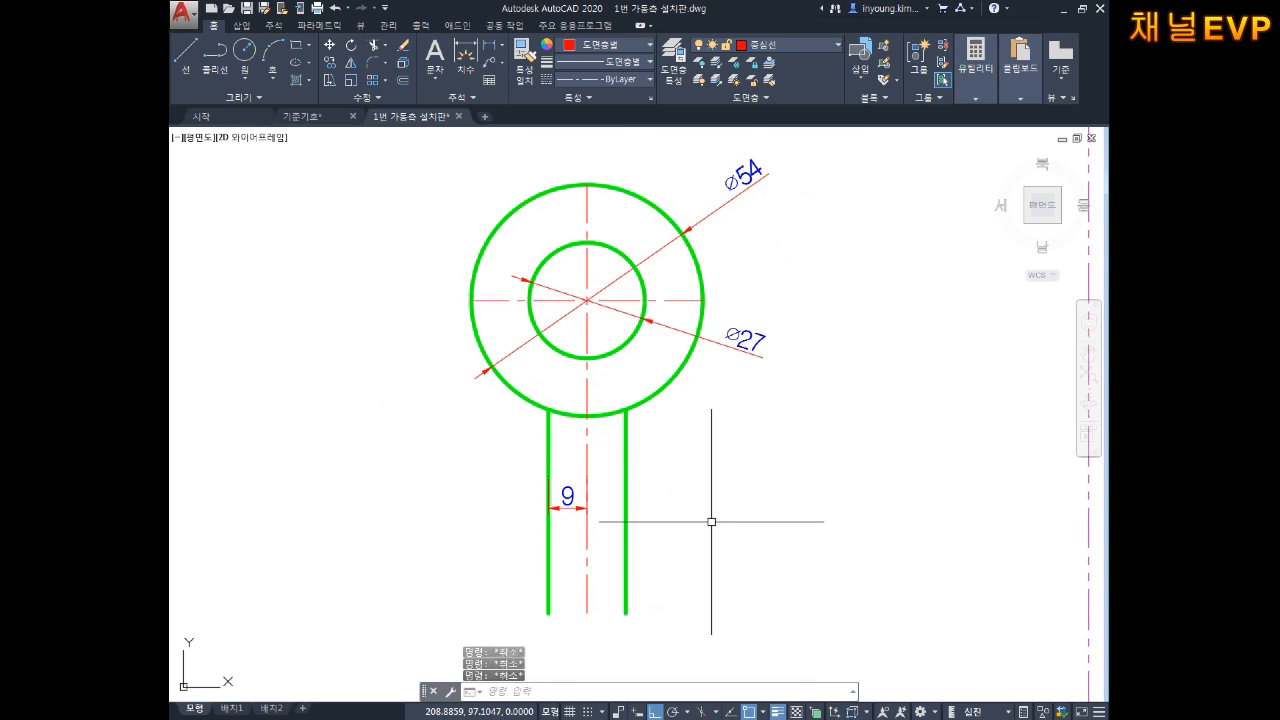
# Offset the horizontal centre line of the circles 72 downwards, across the lower ends of the stem sides.
pyautogui.write('o')
pyautogui.press('Return')
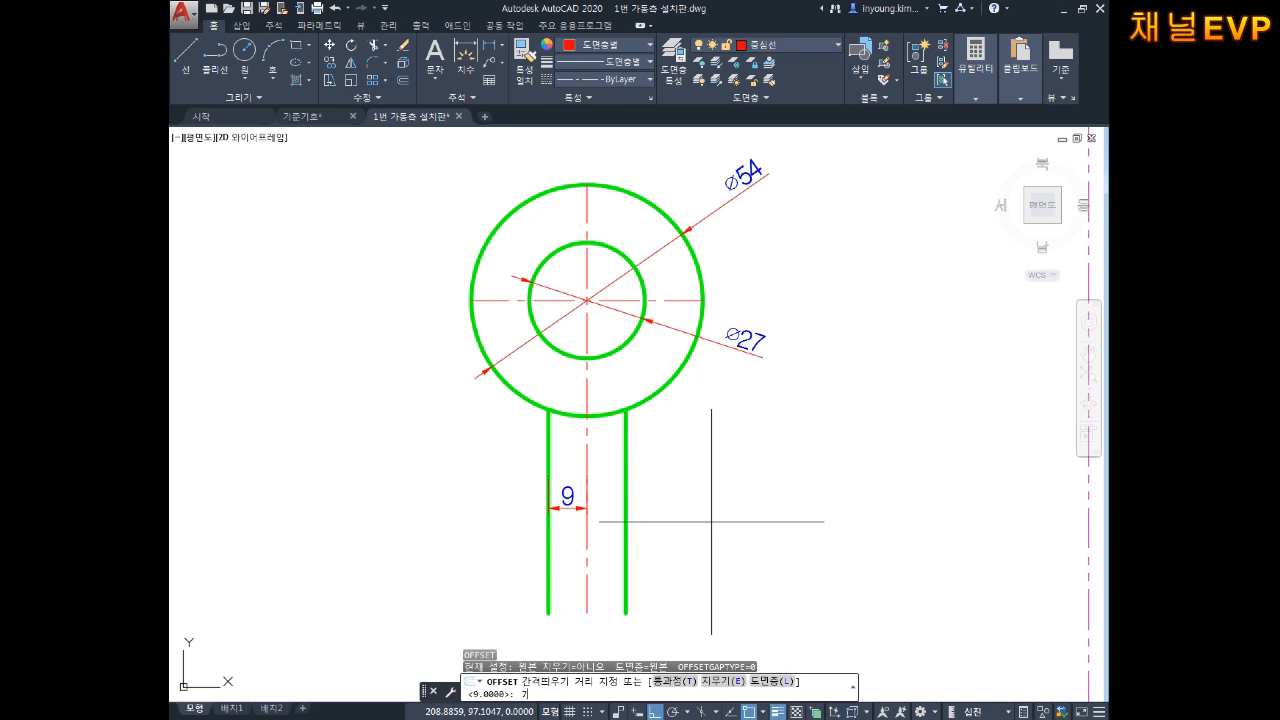
pyautogui.write('72')
pyautogui.press('Return')
pyautogui.scroll(2, 658, 322)
pyautogui.click(658, 324)
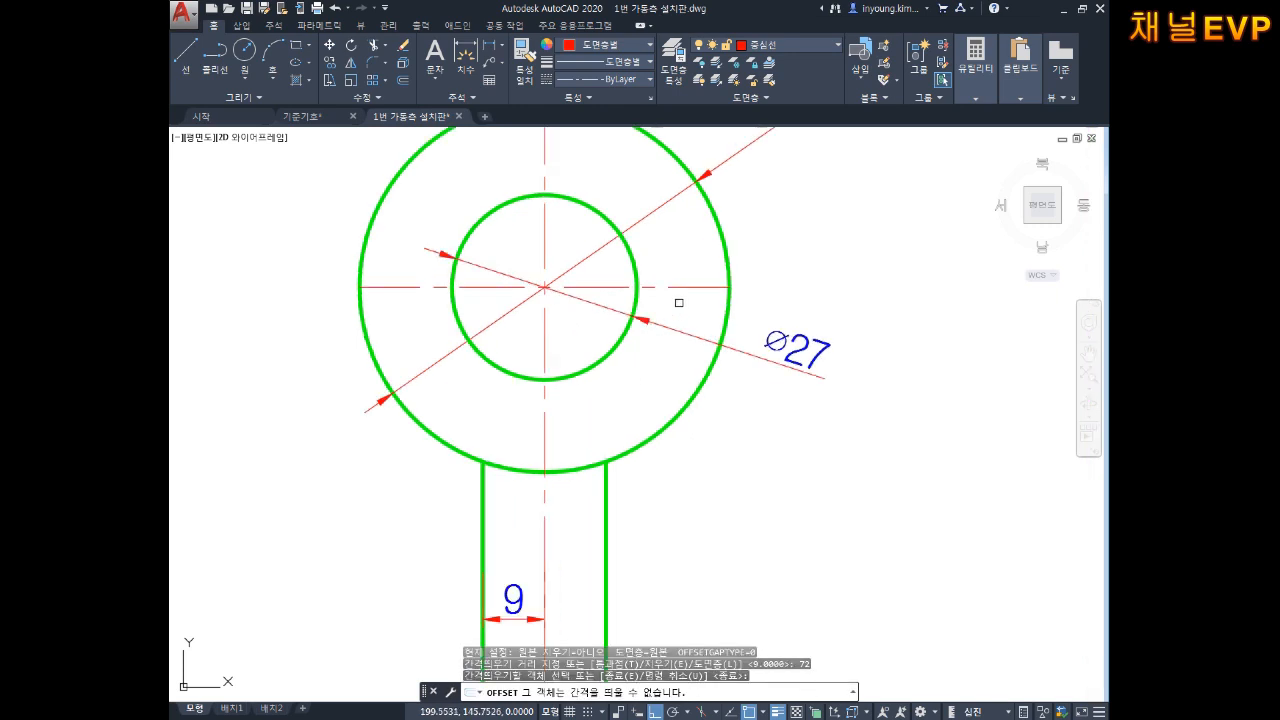
pyautogui.click(689, 290)
pyautogui.scroll(-3, 690, 291)
pyautogui.click(715, 446)
pyautogui.scroll(2, 658, 387)
pyautogui.moveTo(668, 386); pyautogui.dragTo(708, 487, button='middle')
pyautogui.scroll(3, 682, 492)
pyautogui.press('Escape')
pyautogui.press('Escape')
# Move the offset horizontal line at the stem's lower end to the 외형선 layer.
pyautogui.click(840, 488)
pyautogui.click(799, 589)
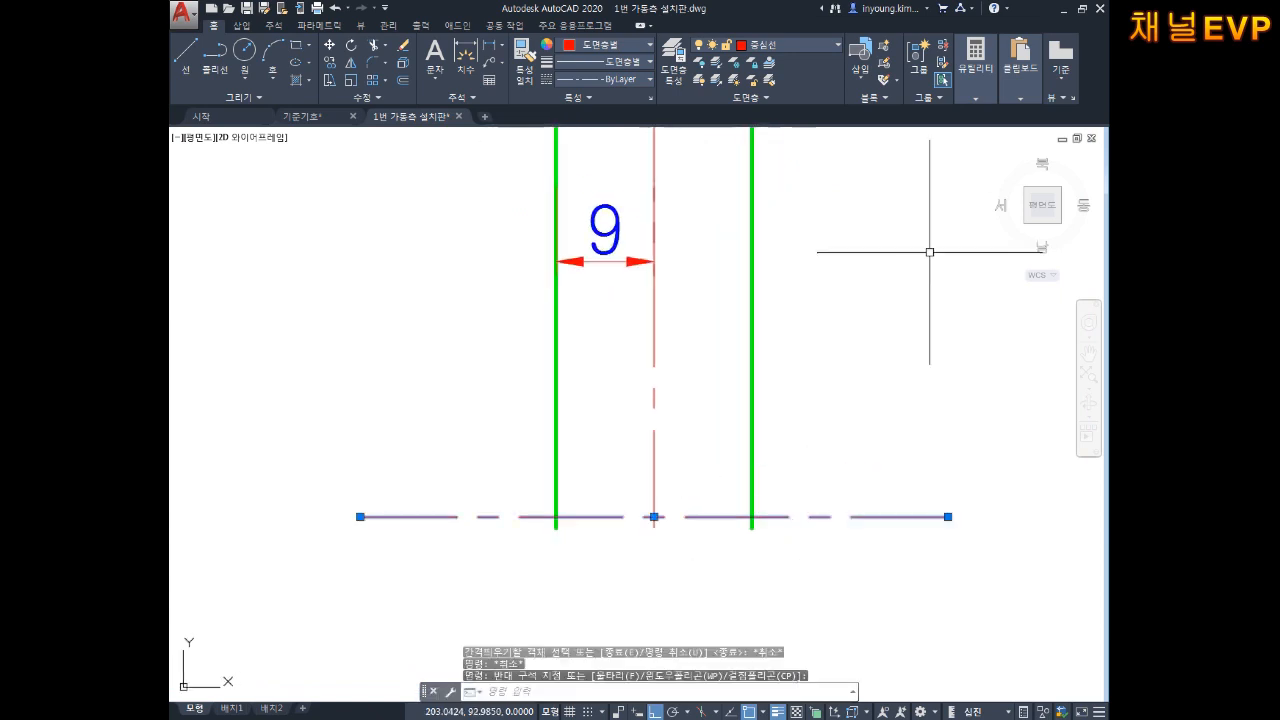
pyautogui.click(758, 48)
pyautogui.click(773, 172)
pyautogui.press('Escape')
pyautogui.press('Escape')
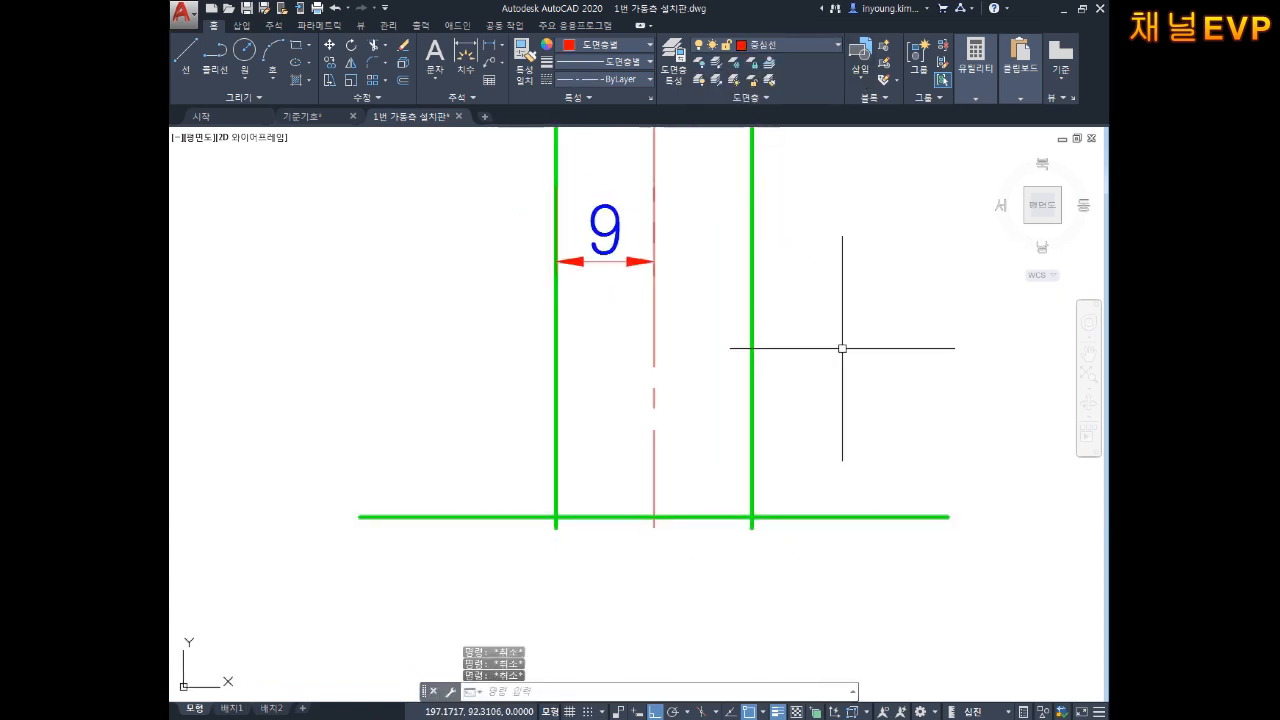
# Trim the overhanging ends of the stem's bottom line and side lines to form clean lower corners.
pyautogui.write('tr')
pyautogui.press('Return')
pyautogui.scroll(6, 766, 529)
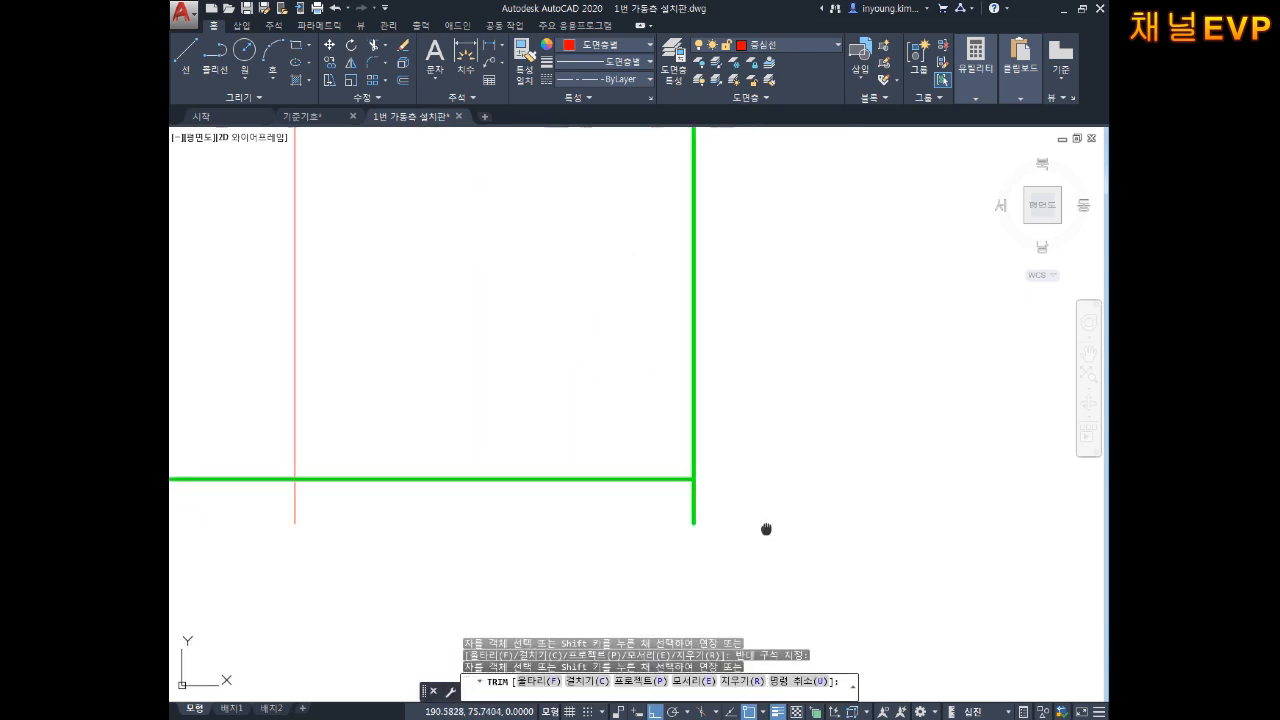
pyautogui.click(696, 516)
pyautogui.moveTo(364, 548); pyautogui.dragTo(650, 531, button='middle')
pyautogui.scroll(-4, 618, 495)
pyautogui.scroll(2, 497, 463)
pyautogui.click(573, 497)
pyautogui.click(538, 494)
pyautogui.click(483, 428)
pyautogui.click(517, 490)
pyautogui.press('Escape')
pyautogui.press('Escape')
# Trim the part of the vertical centre line that projects below the stem's bottom edge.
pyautogui.scroll(-8, 598, 394)
pyautogui.moveTo(631, 349); pyautogui.dragTo(780, 481, button='middle')
pyautogui.scroll(4, 670, 555)
pyautogui.scroll(4, 682, 515)
pyautogui.write('tr')
pyautogui.press('space')
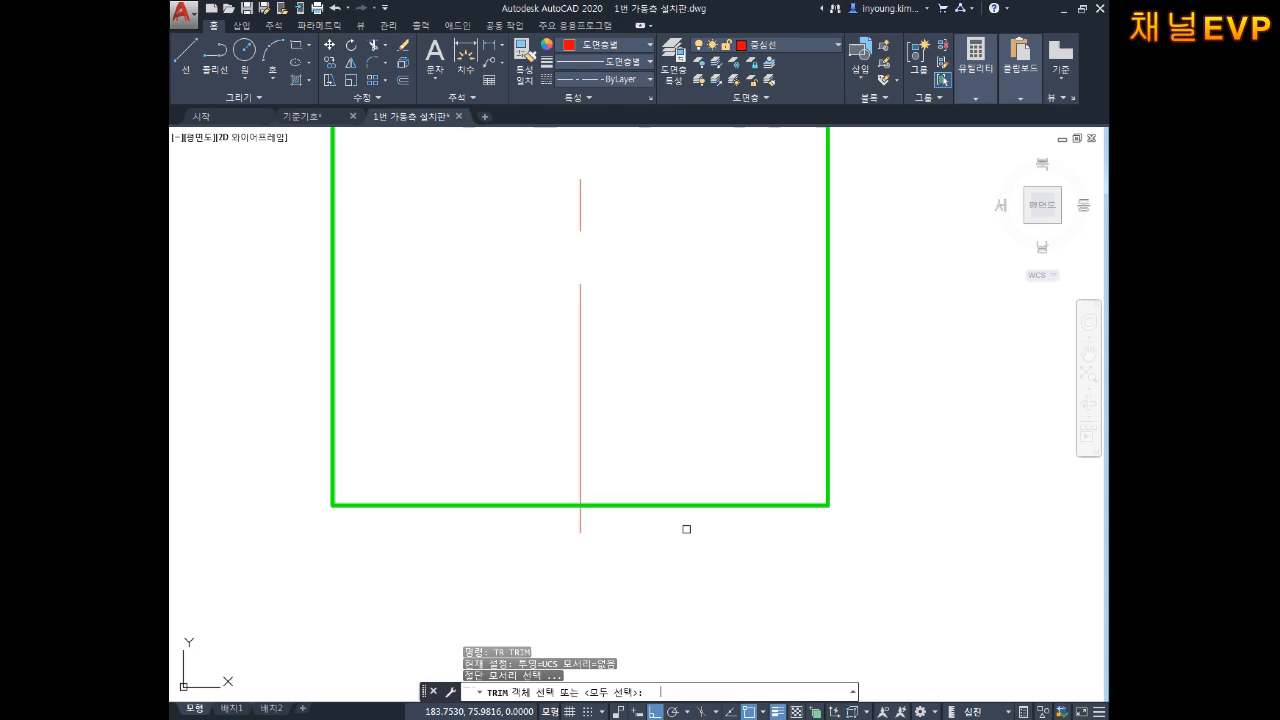
pyautogui.press('space')
pyautogui.click(620, 523)
pyautogui.click(528, 551)
pyautogui.scroll(-4, 604, 525)
pyautogui.scroll(-4, 620, 475)
pyautogui.moveTo(635, 455); pyautogui.dragTo(655, 530, button='middle')
pyautogui.click(669, 518)
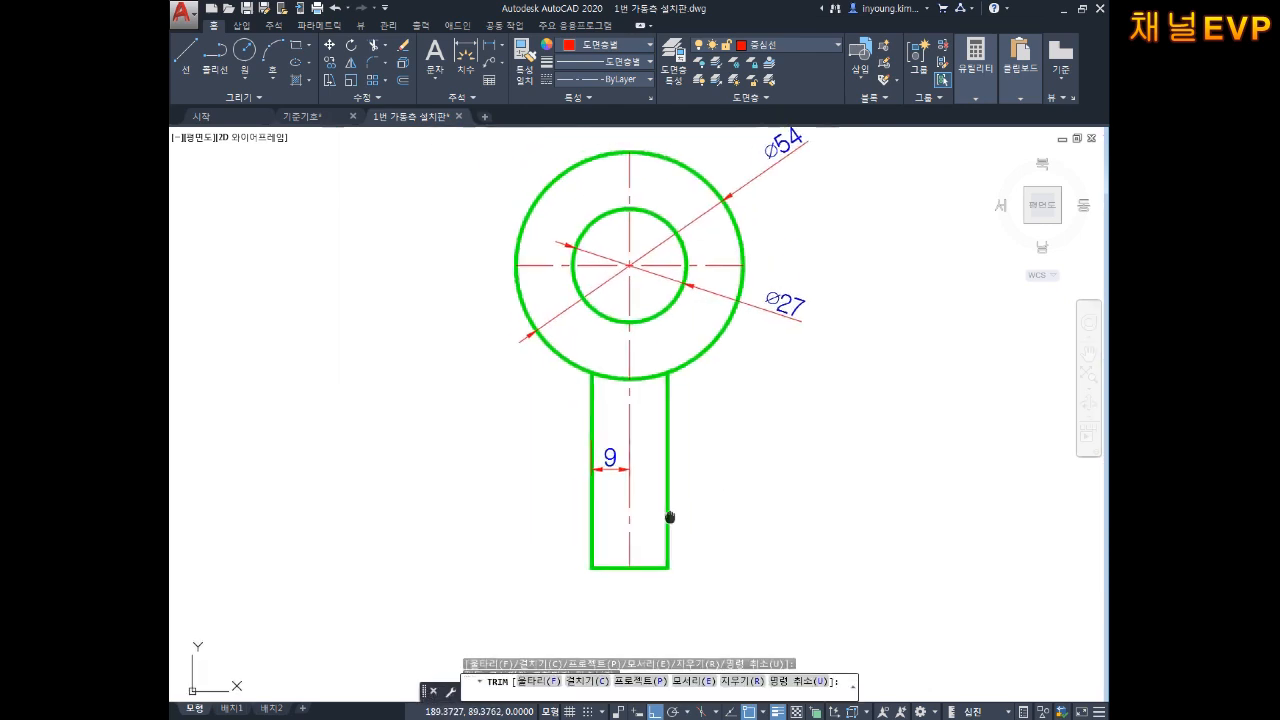
pyautogui.press('space')
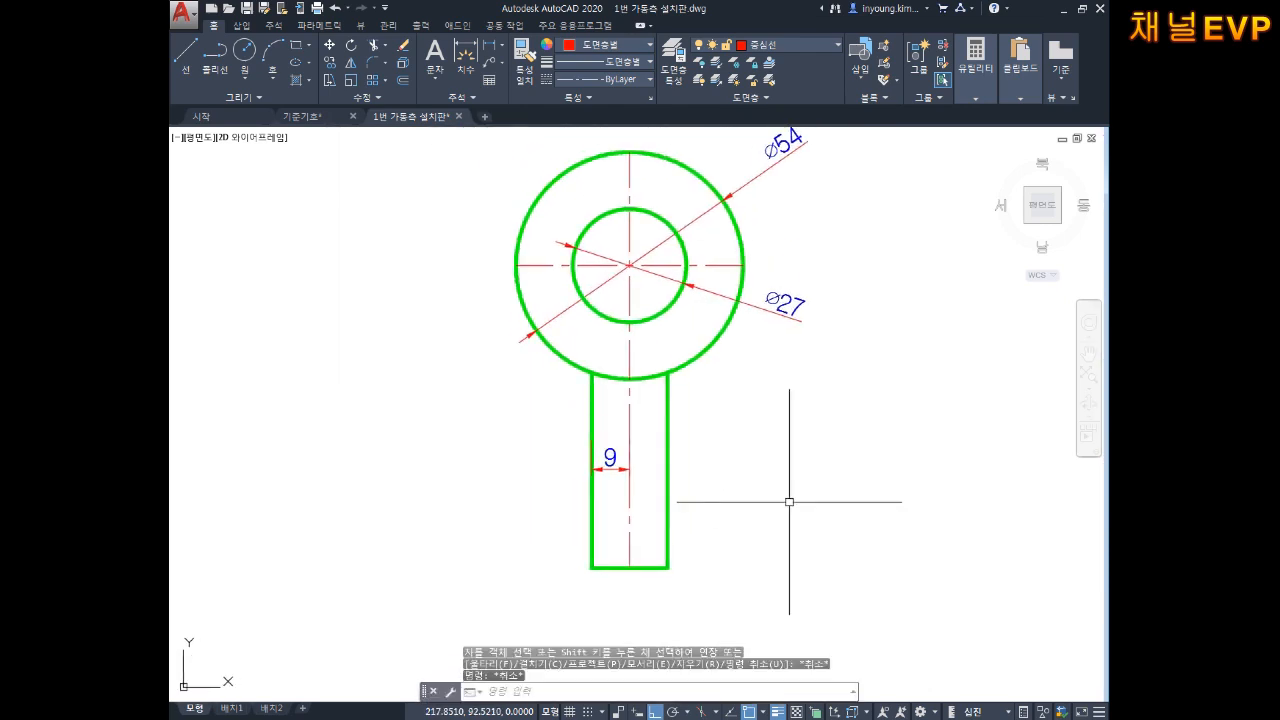
# Offset the stem's bottom edge 4.5 upwards.
pyautogui.write('o')
pyautogui.press('space')
pyautogui.write('4.5')
pyautogui.press('space')
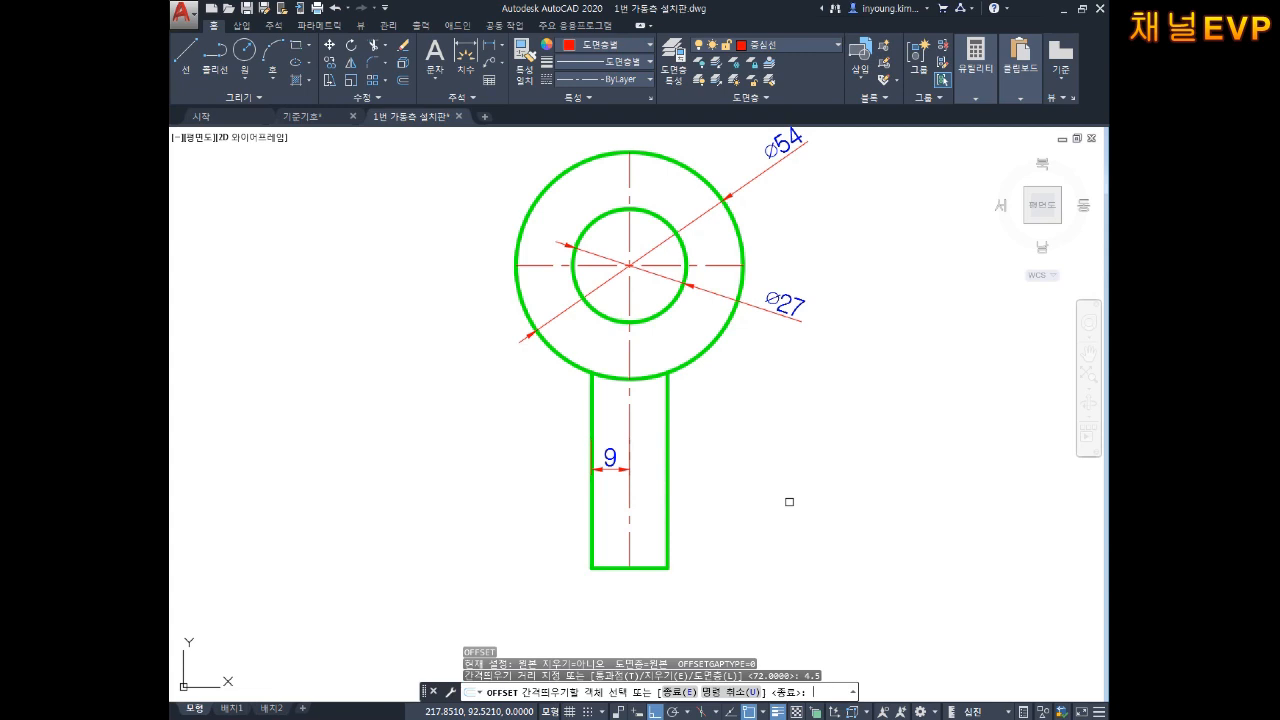
pyautogui.scroll(2, 628, 581)
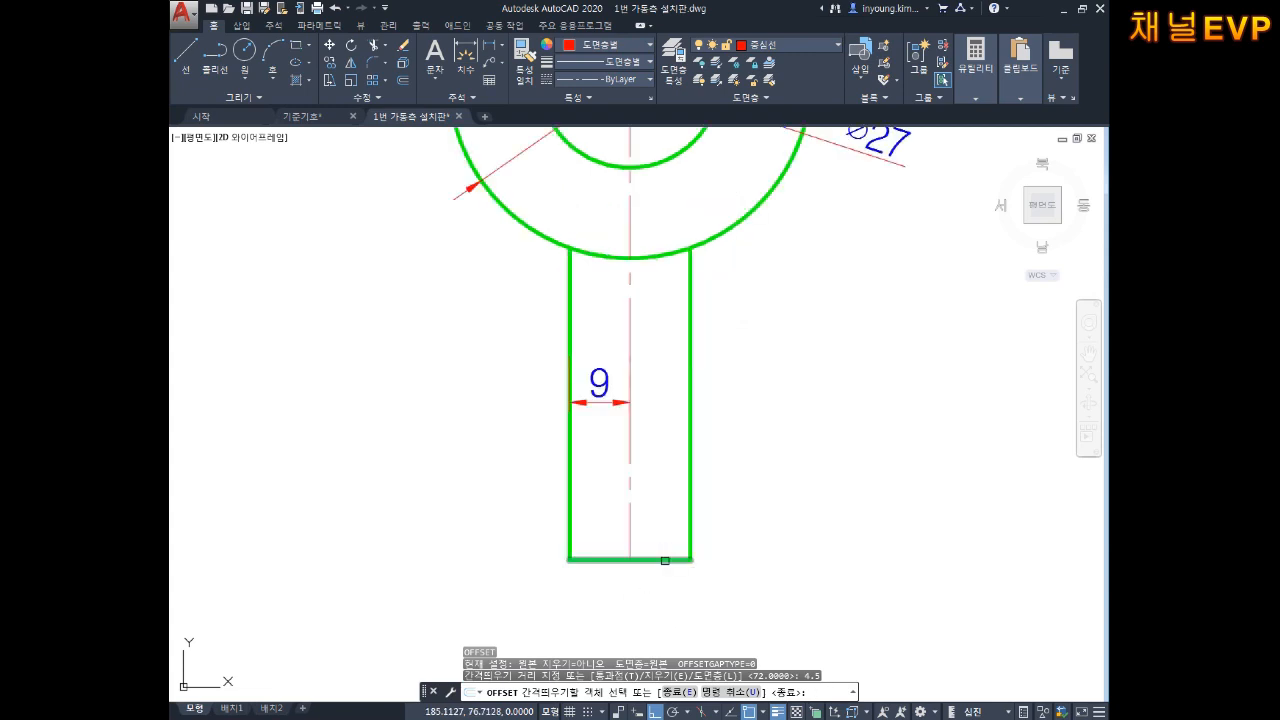
pyautogui.click(665, 561)
pyautogui.click(660, 475)
pyautogui.scroll(-3, 760, 556)
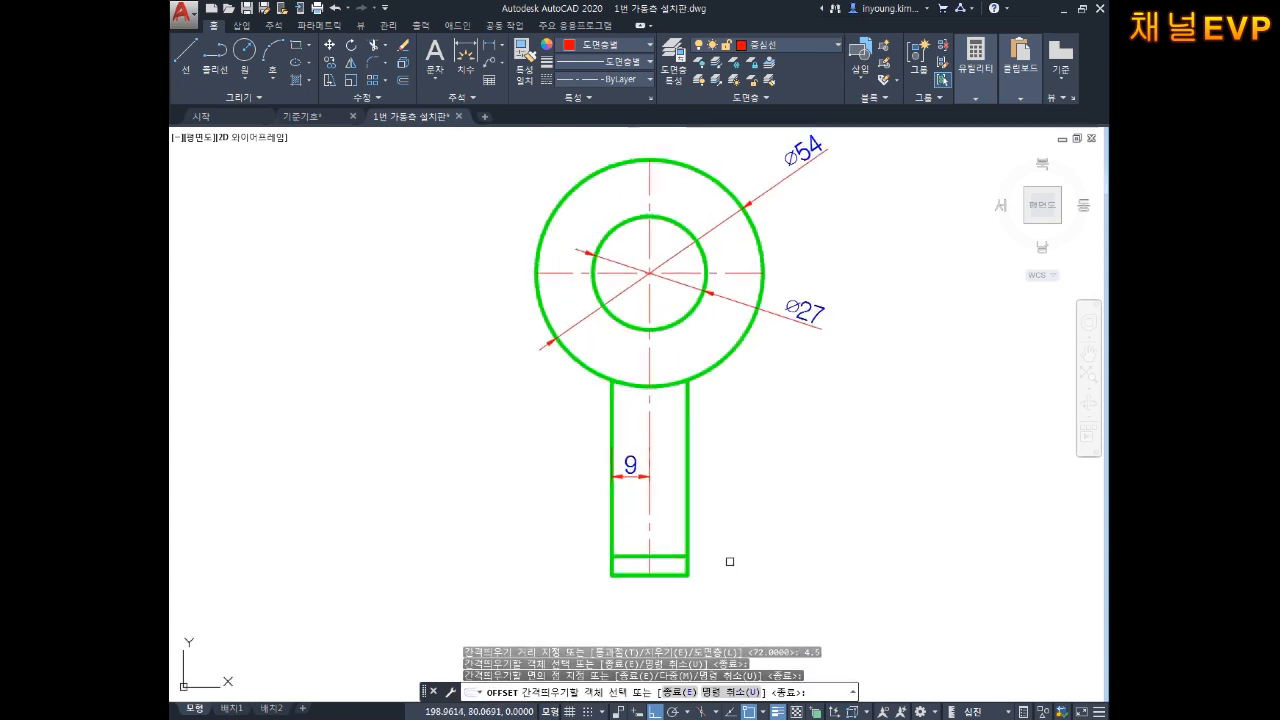
pyautogui.press('Escape')
pyautogui.press('Escape')
pyautogui.press('Escape')
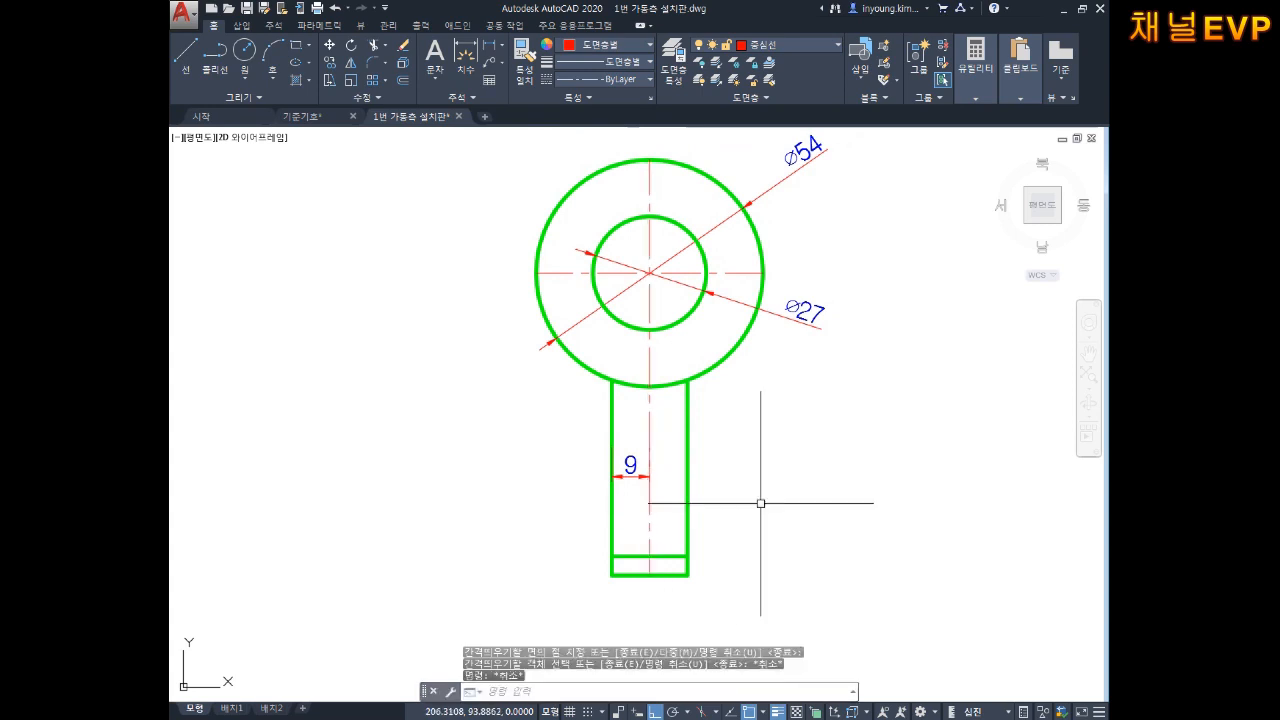
# Offset the vertical centre line 60 to both sides of the stem.
pyautogui.write('o')
pyautogui.press('Return')
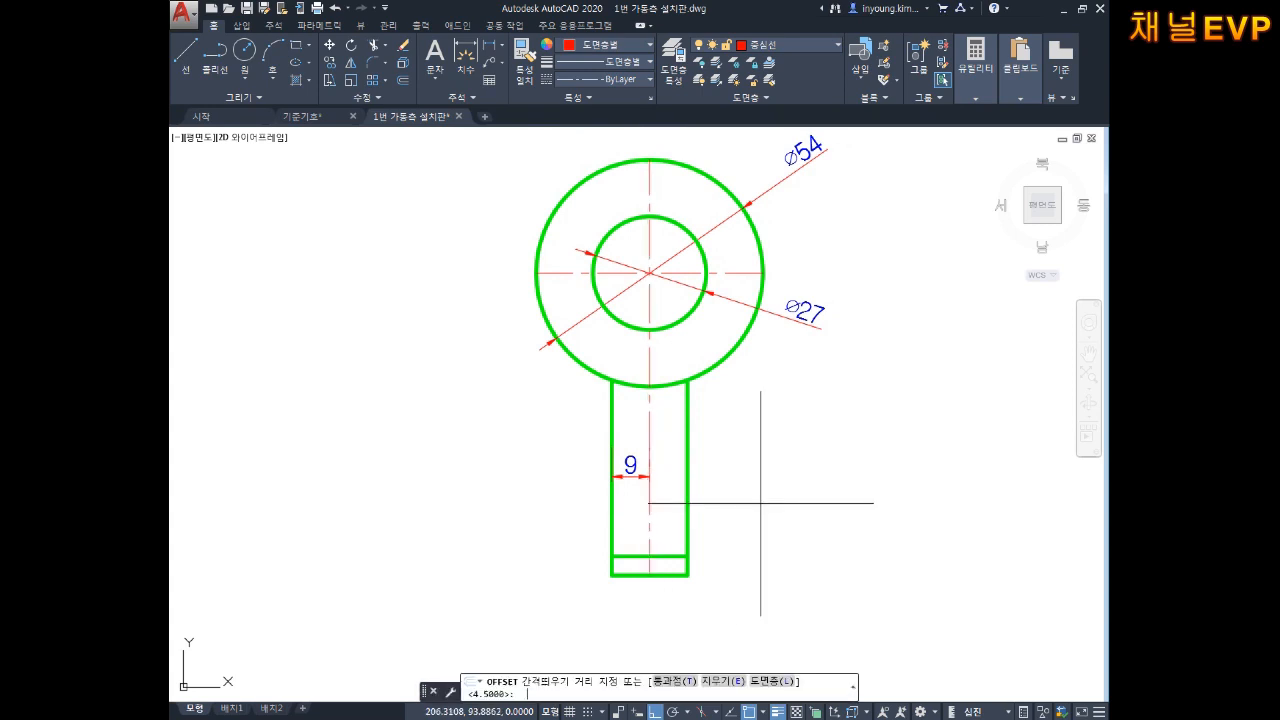
pyautogui.write('60')
pyautogui.press('Return')
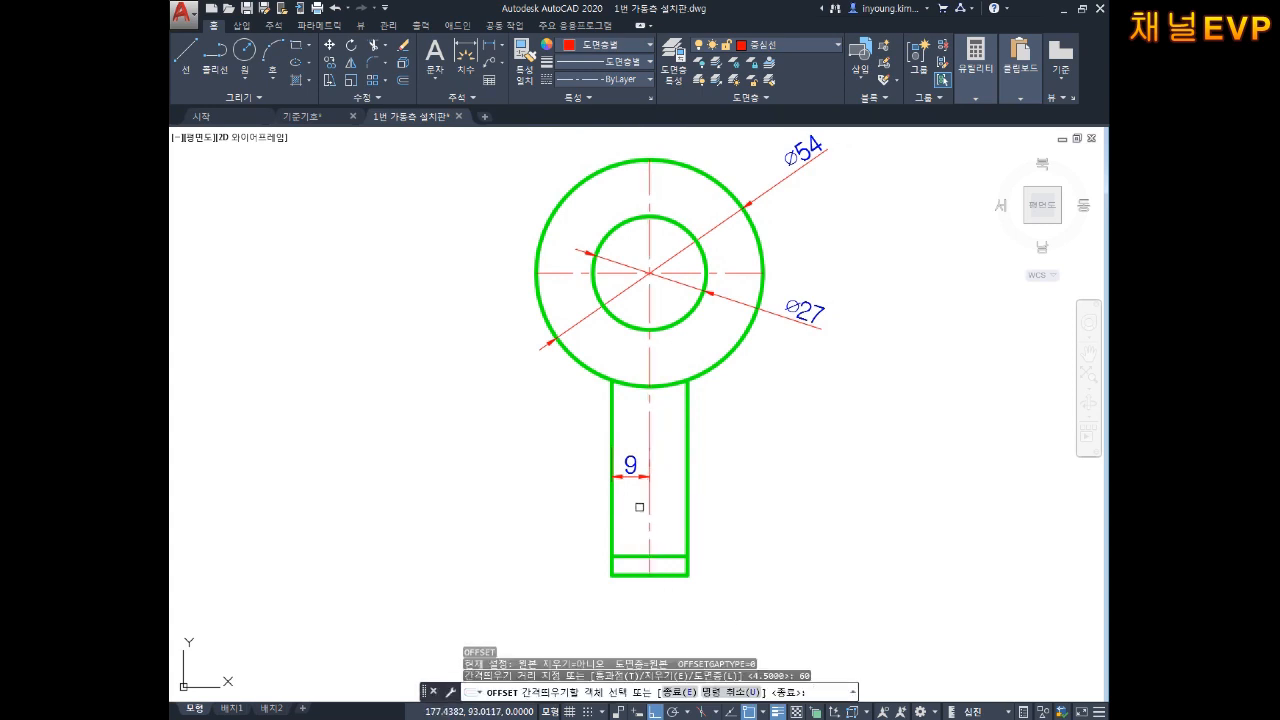
pyautogui.click(651, 508)
pyautogui.click(613, 502)
pyautogui.click(648, 497)
pyautogui.click(918, 491)
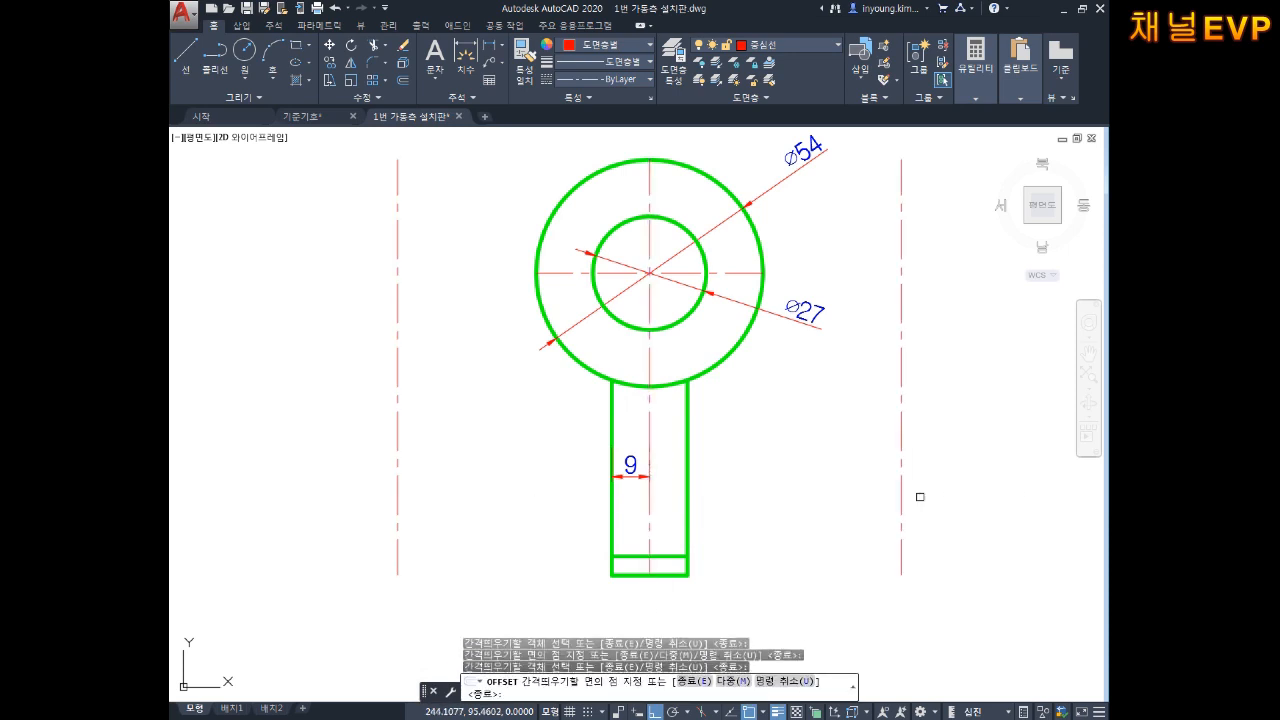
pyautogui.press('Escape')
pyautogui.press('Escape')
pyautogui.press('Escape')
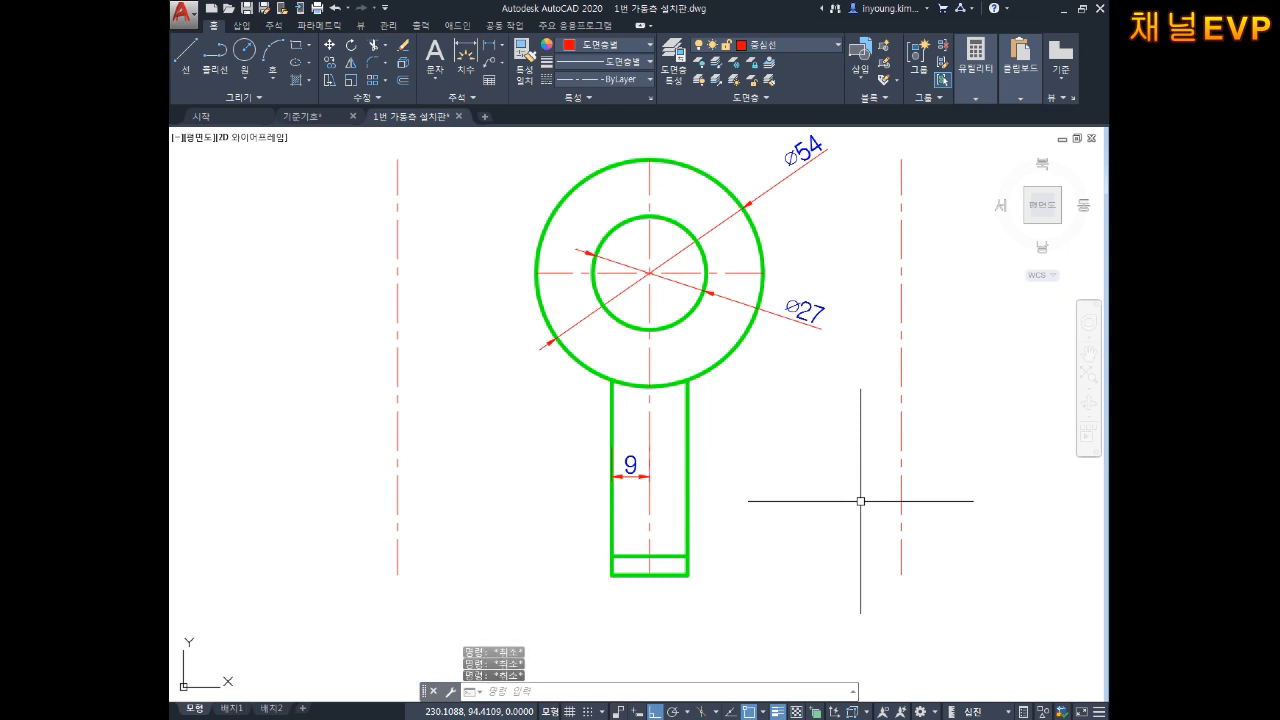
# Extend the short horizontal line above the stem's bottom edge to the right offset centre line.
pyautogui.write('E')
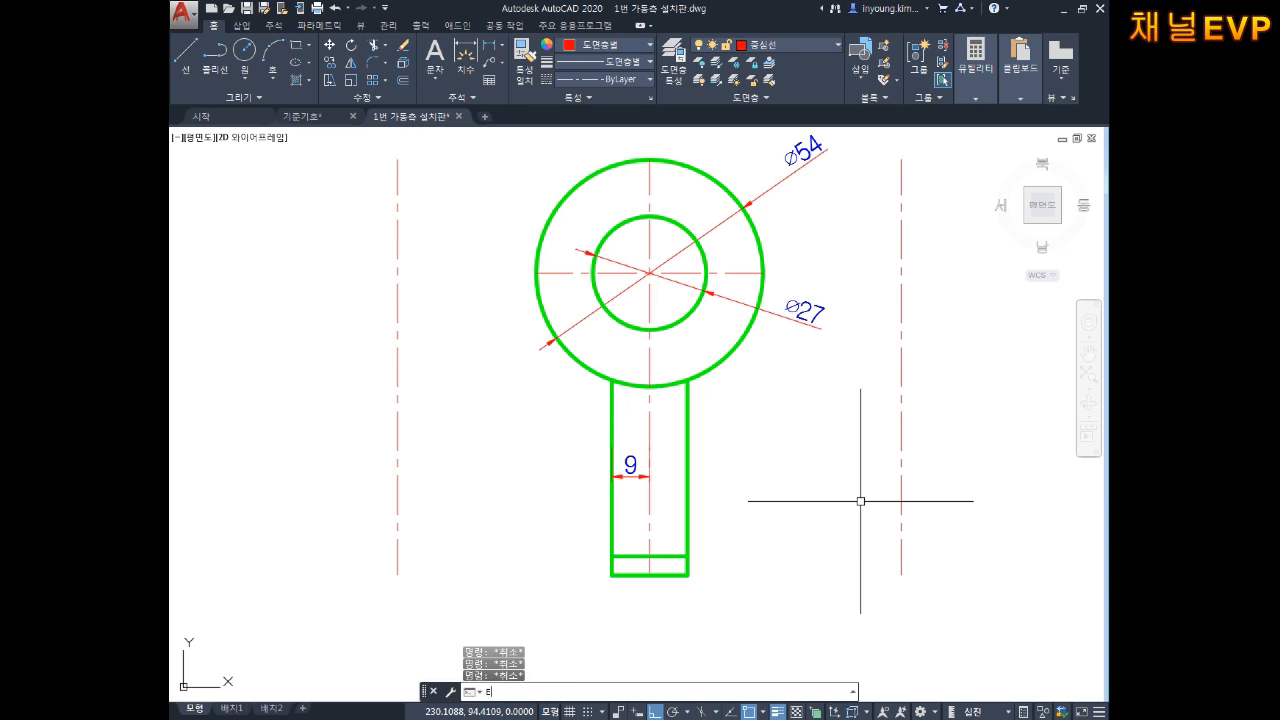
pyautogui.write('X')
pyautogui.press('Return')
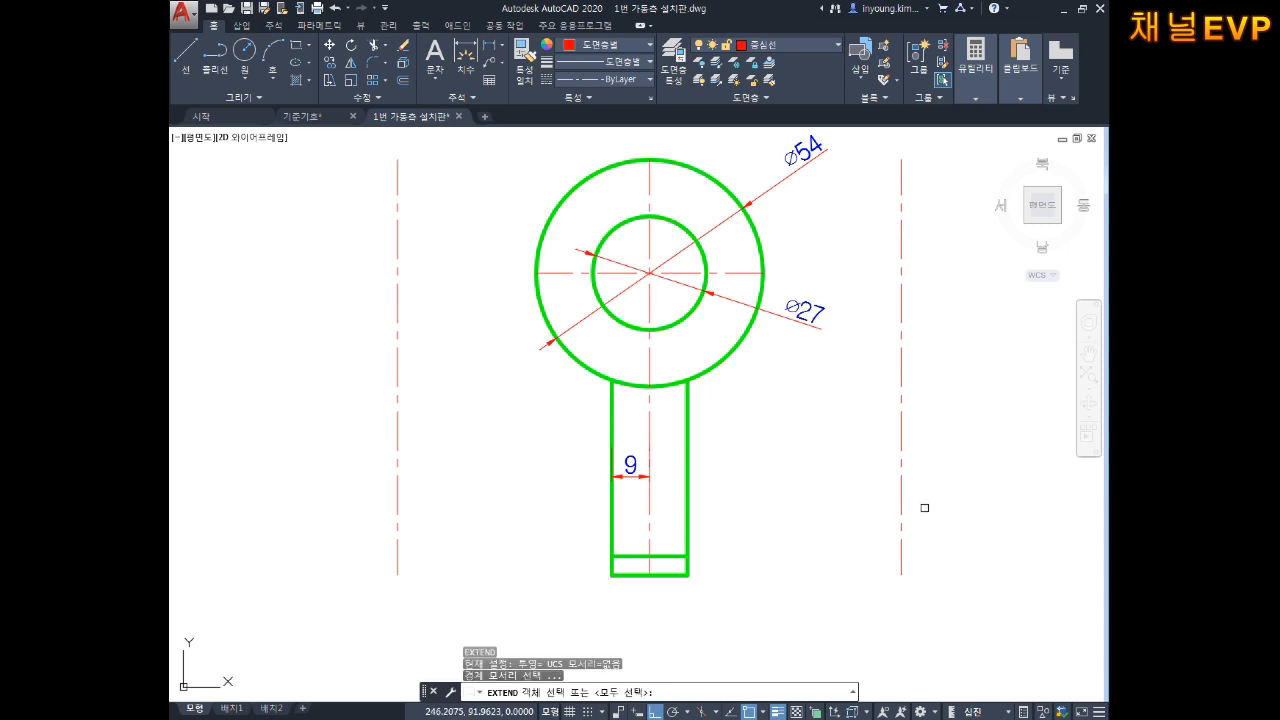
pyautogui.click(900, 492)
pyautogui.press('Return')
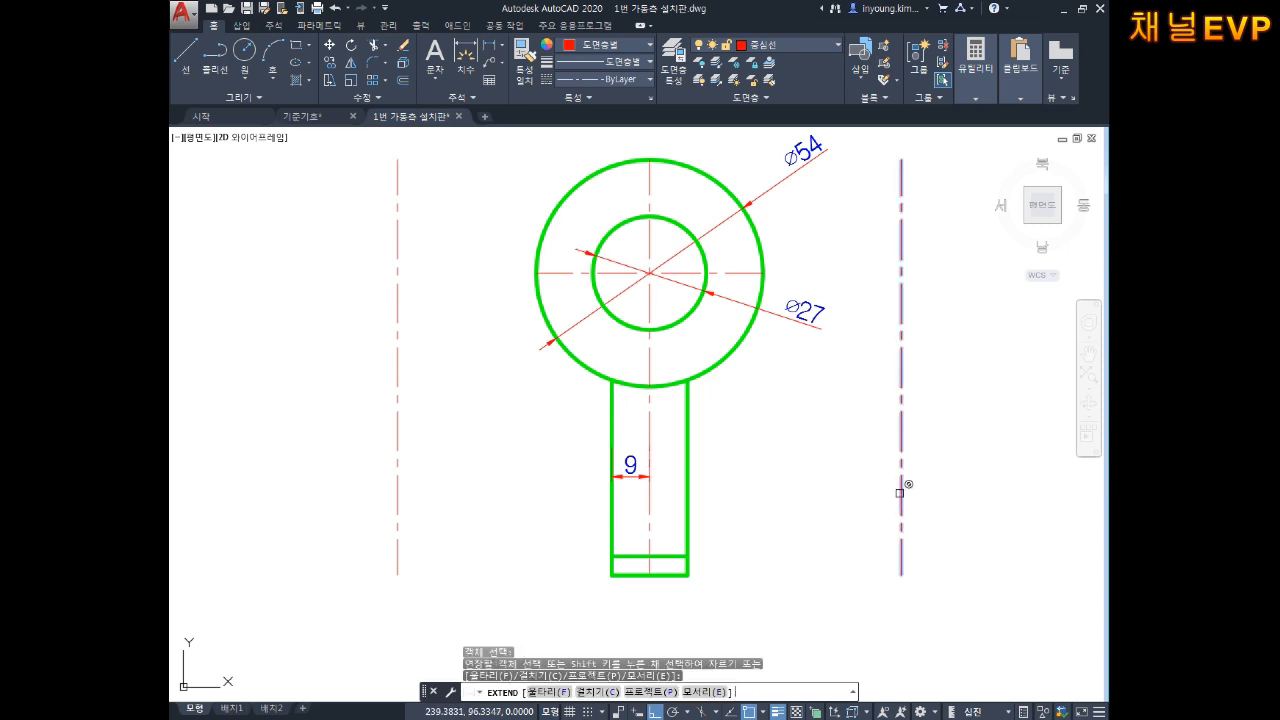
pyautogui.click(675, 554)
pyautogui.click(901, 552)
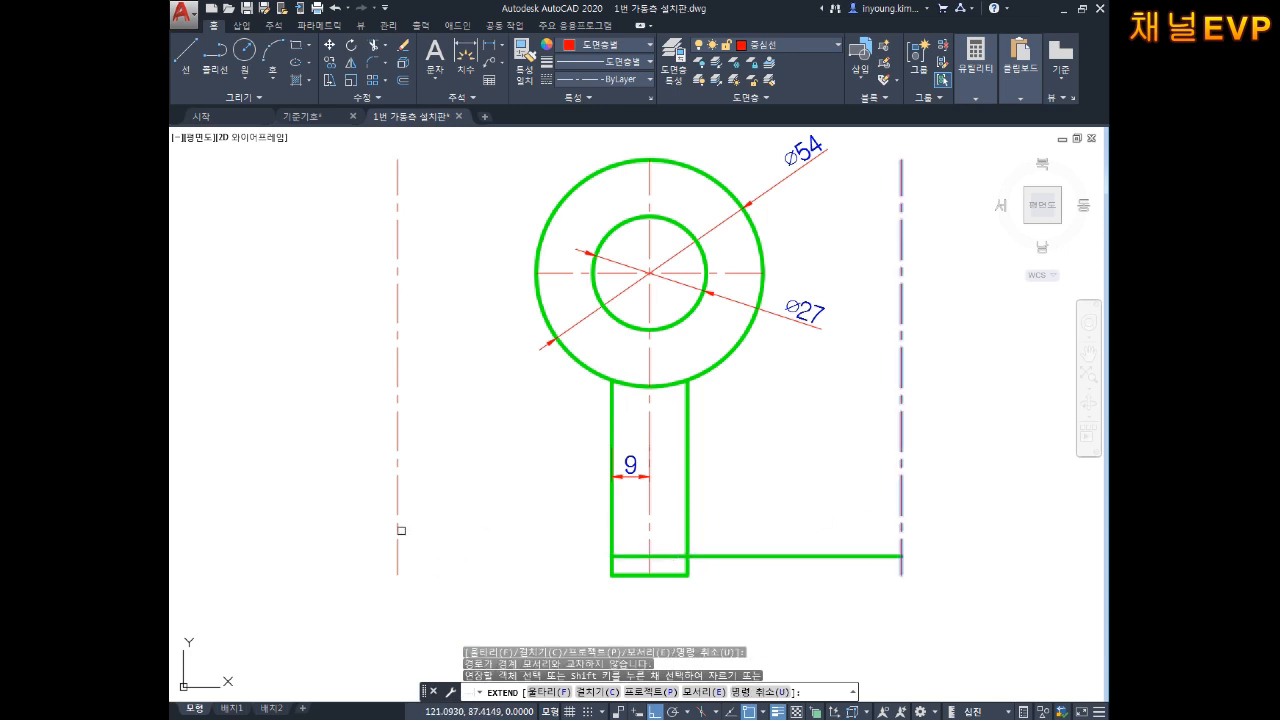
pyautogui.press('Escape')
pyautogui.press('Escape')
pyautogui.press('Escape')
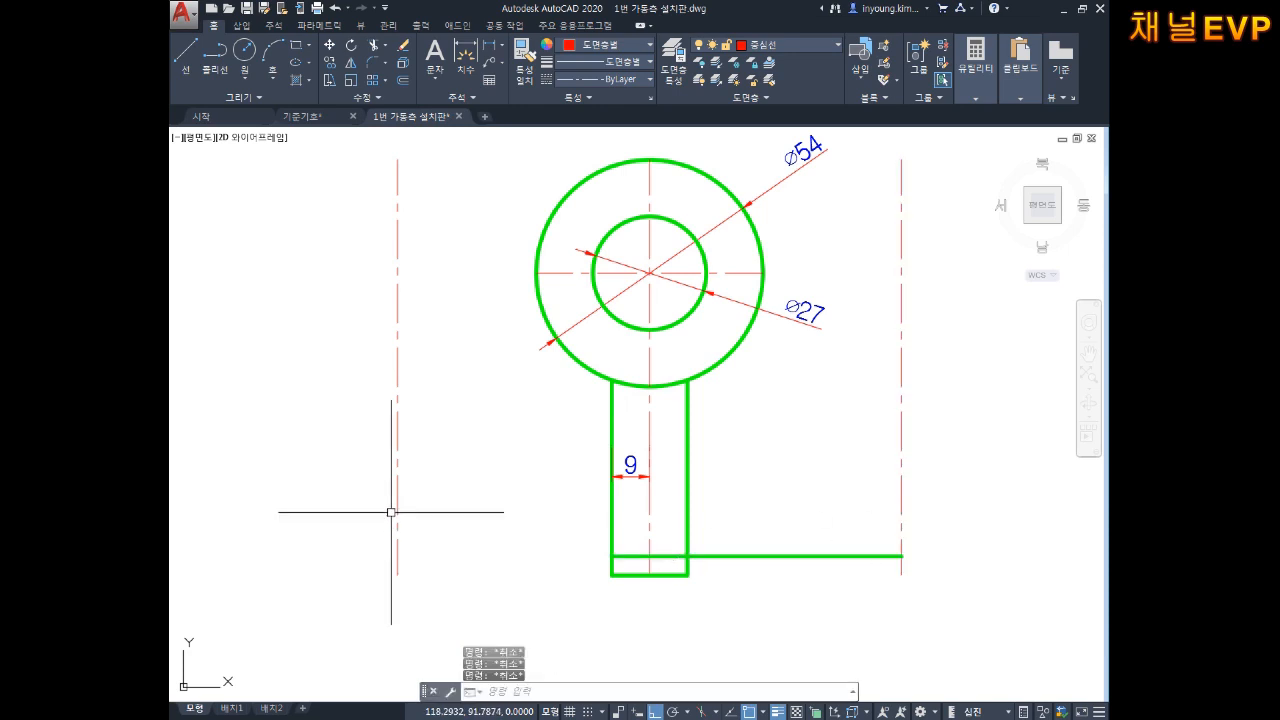
# Extend the same horizontal line to the left offset centre line.
pyautogui.write('ex')
pyautogui.press('Return')
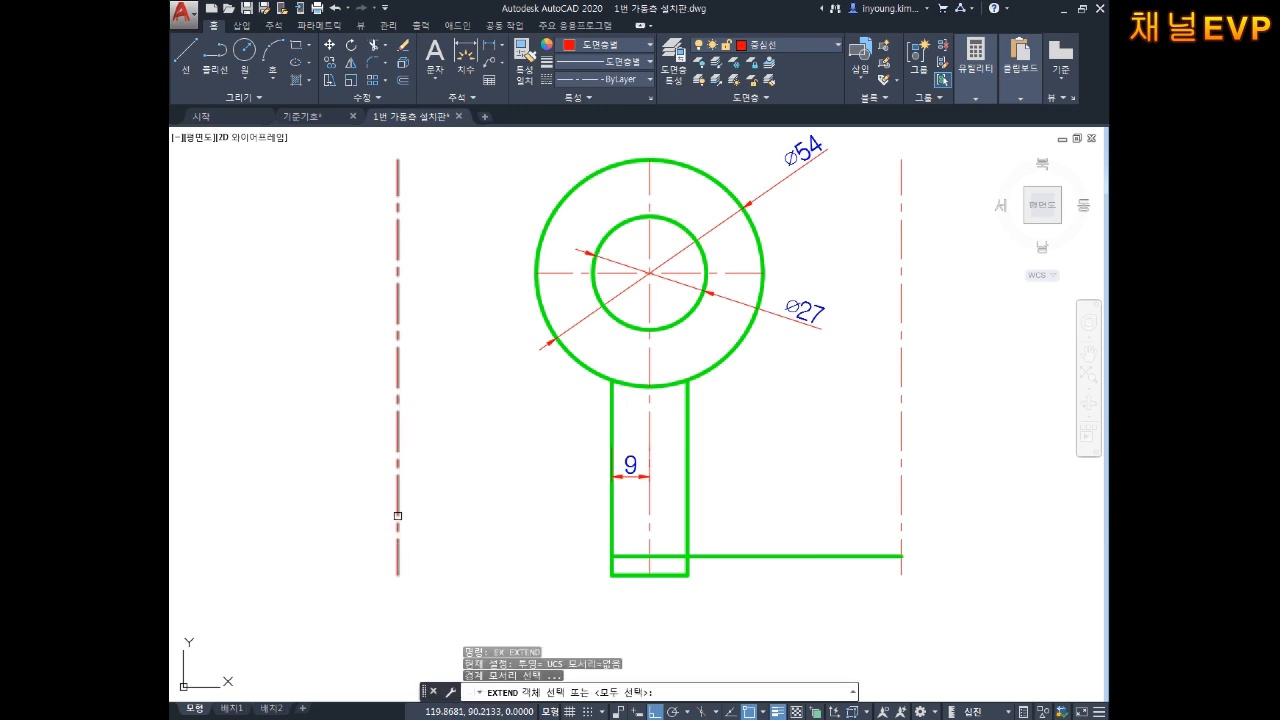
pyautogui.click(397, 504)
pyautogui.press('Return')
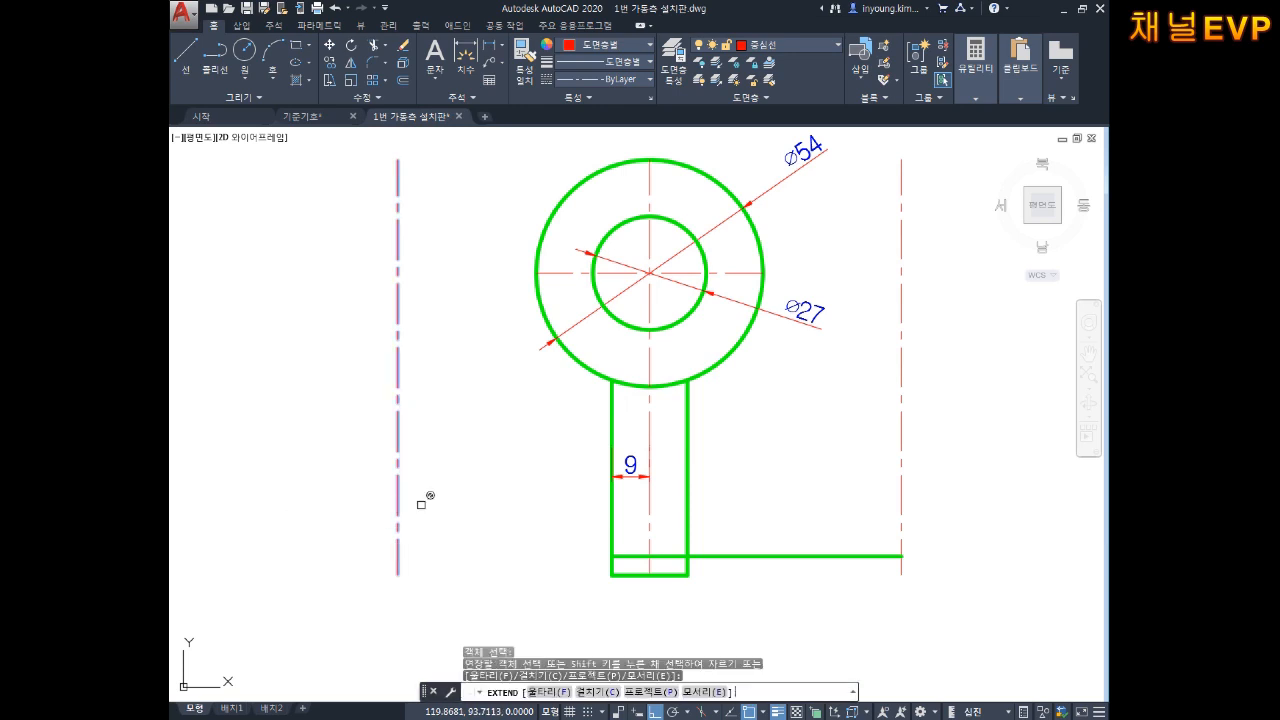
pyautogui.click(626, 555)
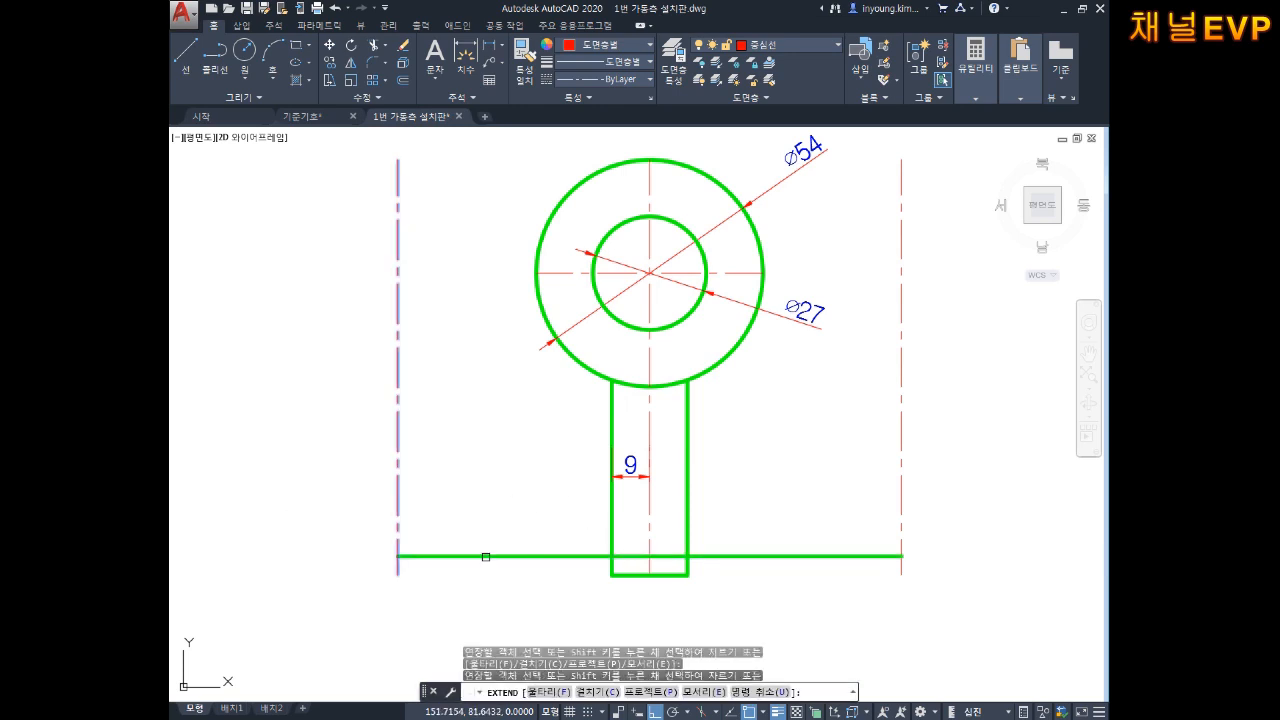
pyautogui.click(857, 556)
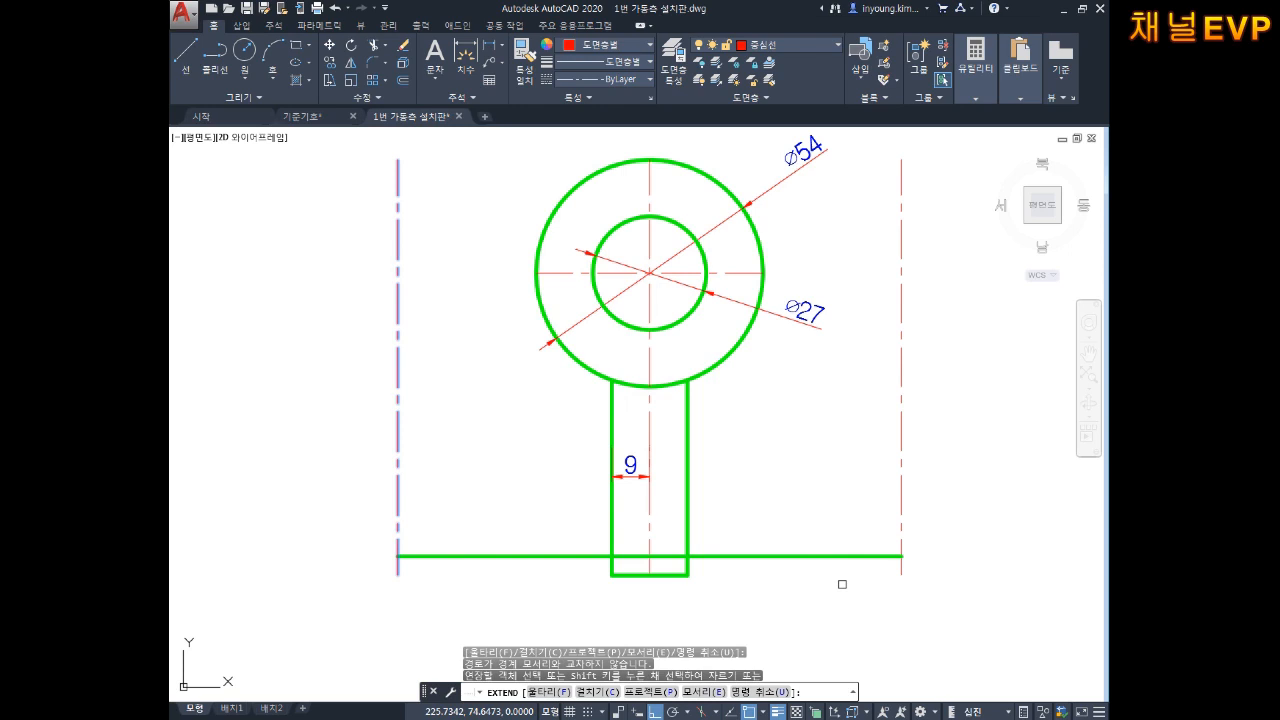
pyautogui.press('Escape')
# Offset the long horizontal line across the stem 18 upwards.
pyautogui.write('o')
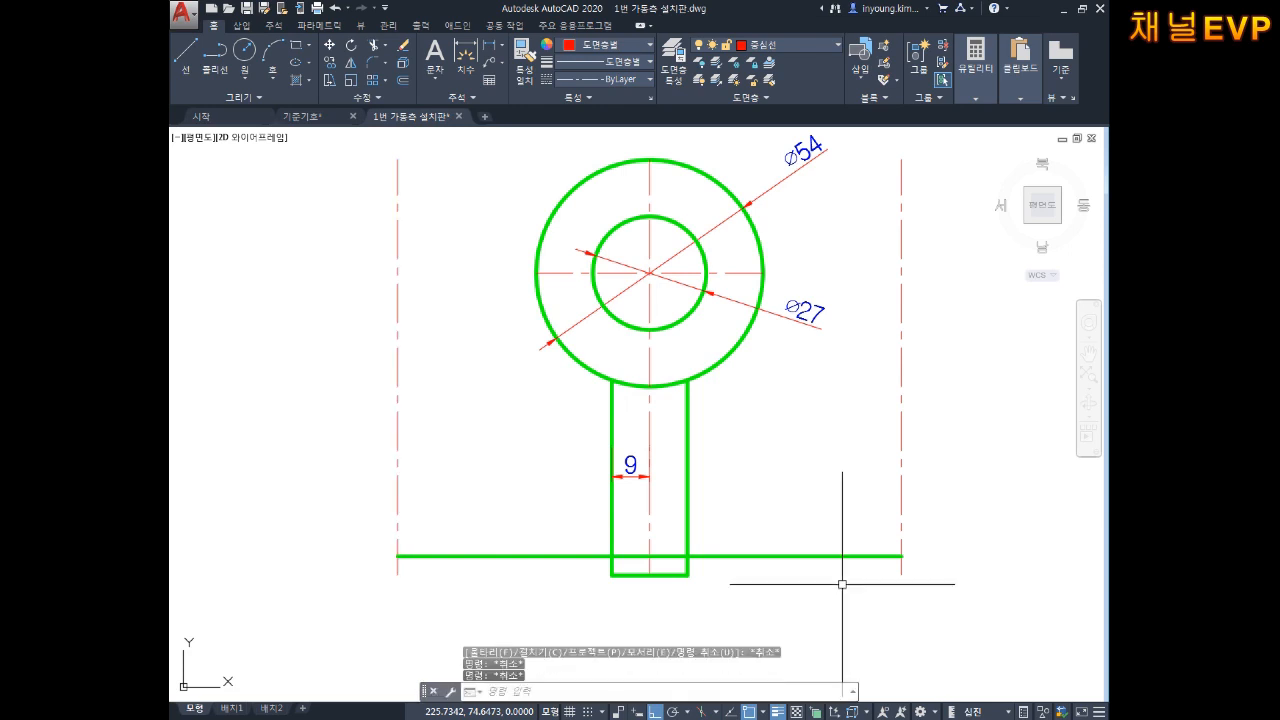
pyautogui.press('Return')
pyautogui.write('18')
pyautogui.press('Return')
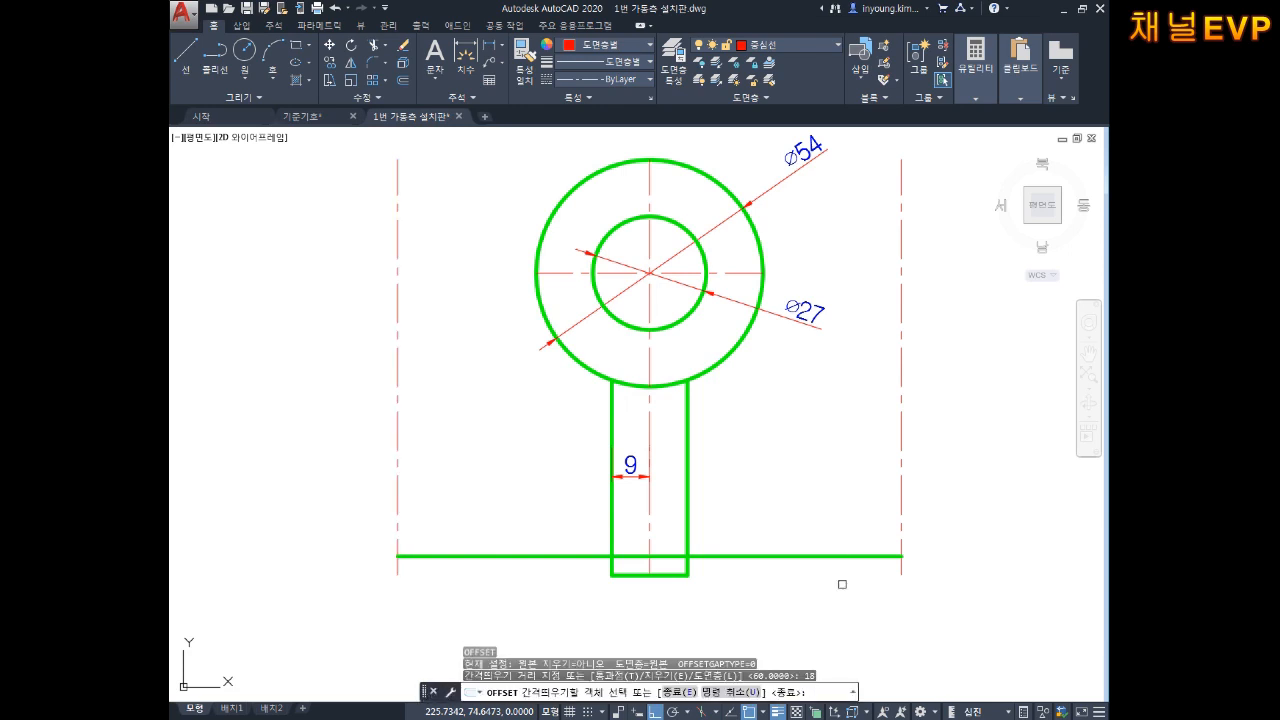
pyautogui.click(777, 560)
pyautogui.click(766, 529)
pyautogui.press('Escape')
pyautogui.press('Escape')
pyautogui.press('Escape')
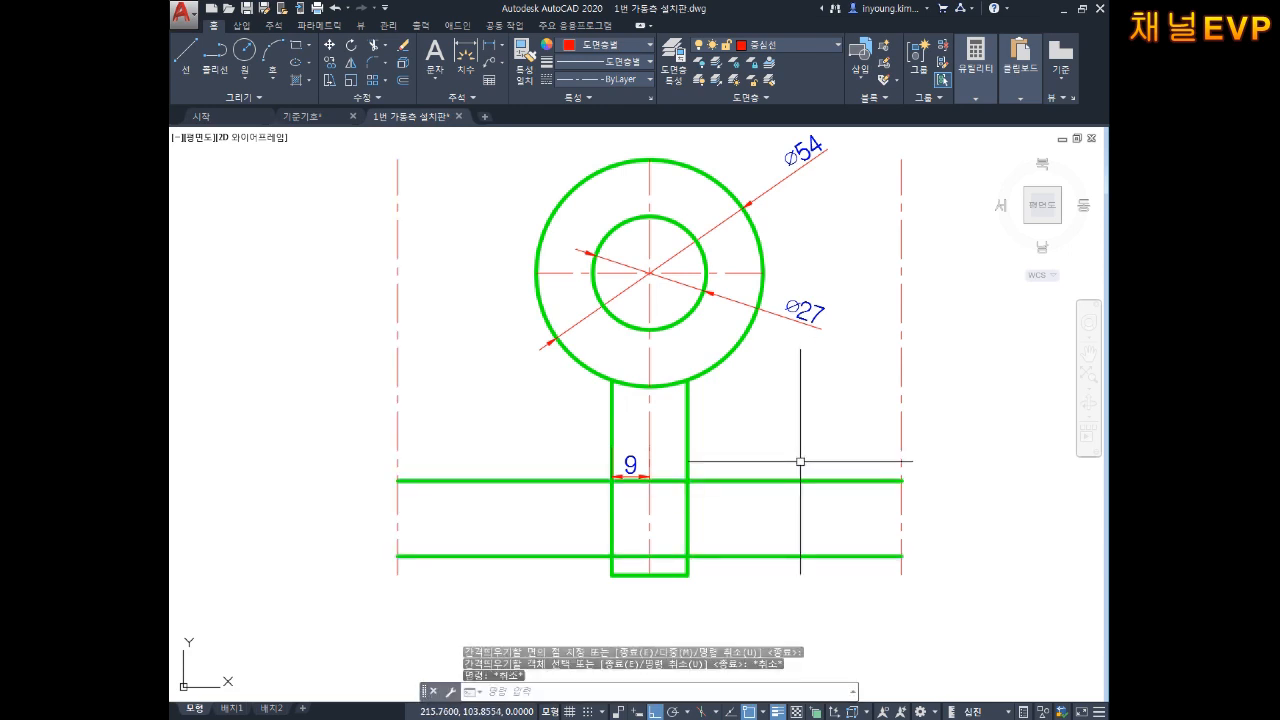
pyautogui.click(912, 338)
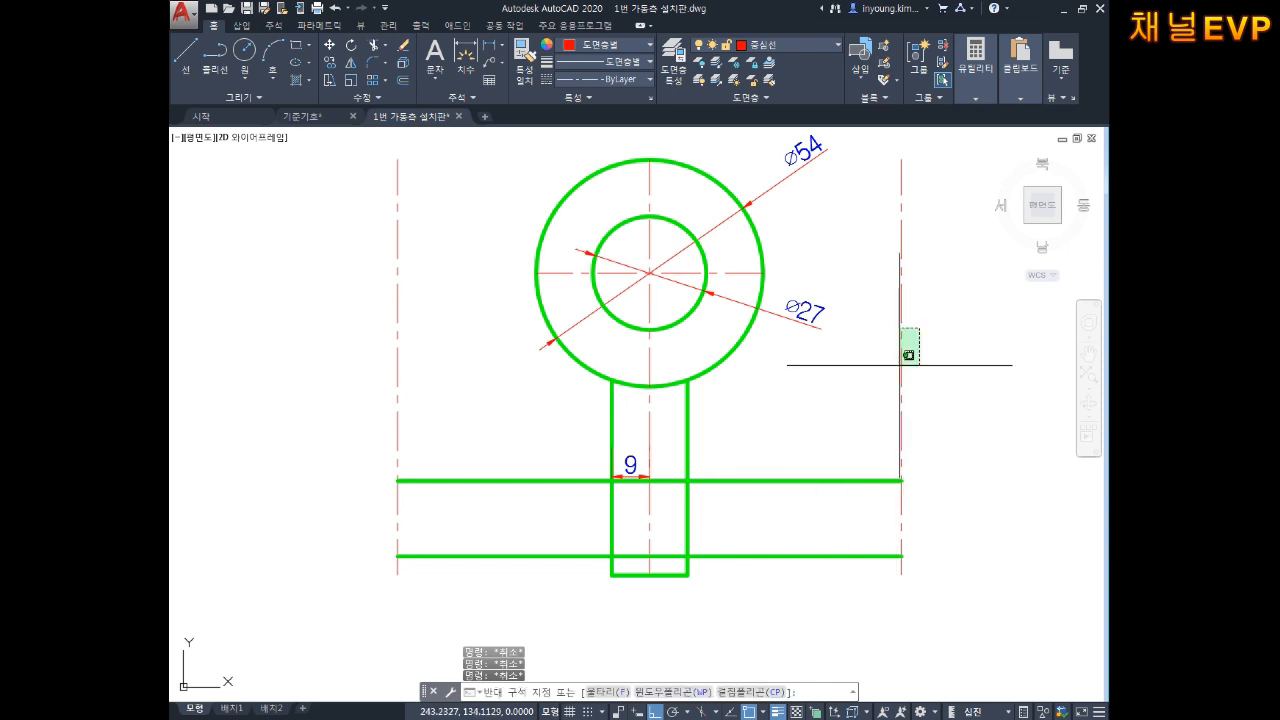
pyautogui.click(894, 362)
pyautogui.press('Escape')
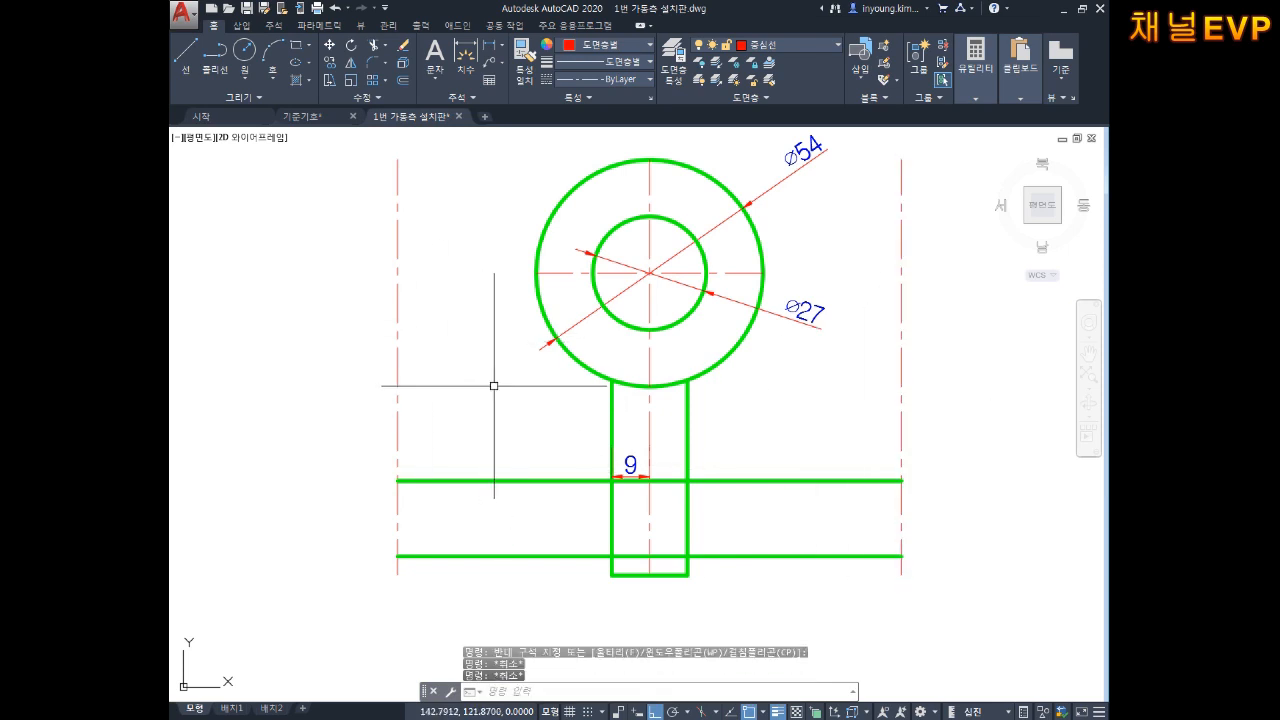
# Move the two outer vertical offset lines to the 외형선 layer.
pyautogui.click(940, 321)
pyautogui.click(895, 373)
pyautogui.click(451, 284)
pyautogui.click(334, 353)
pyautogui.click(775, 45)
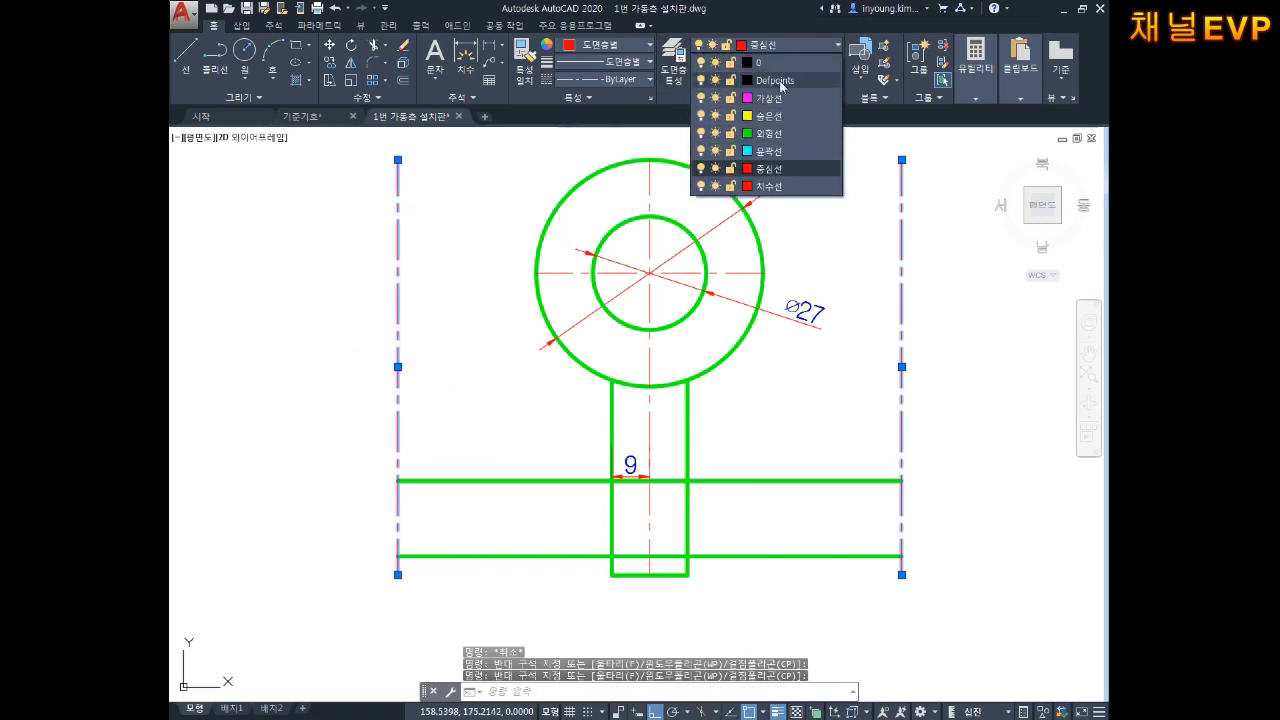
pyautogui.click(770, 133)
# Trim the two outer vertical lines above and below the crossbar so they only close its ends.
pyautogui.write('tr')
pyautogui.press('Return')
pyautogui.press('Return')
pyautogui.click(905, 377)
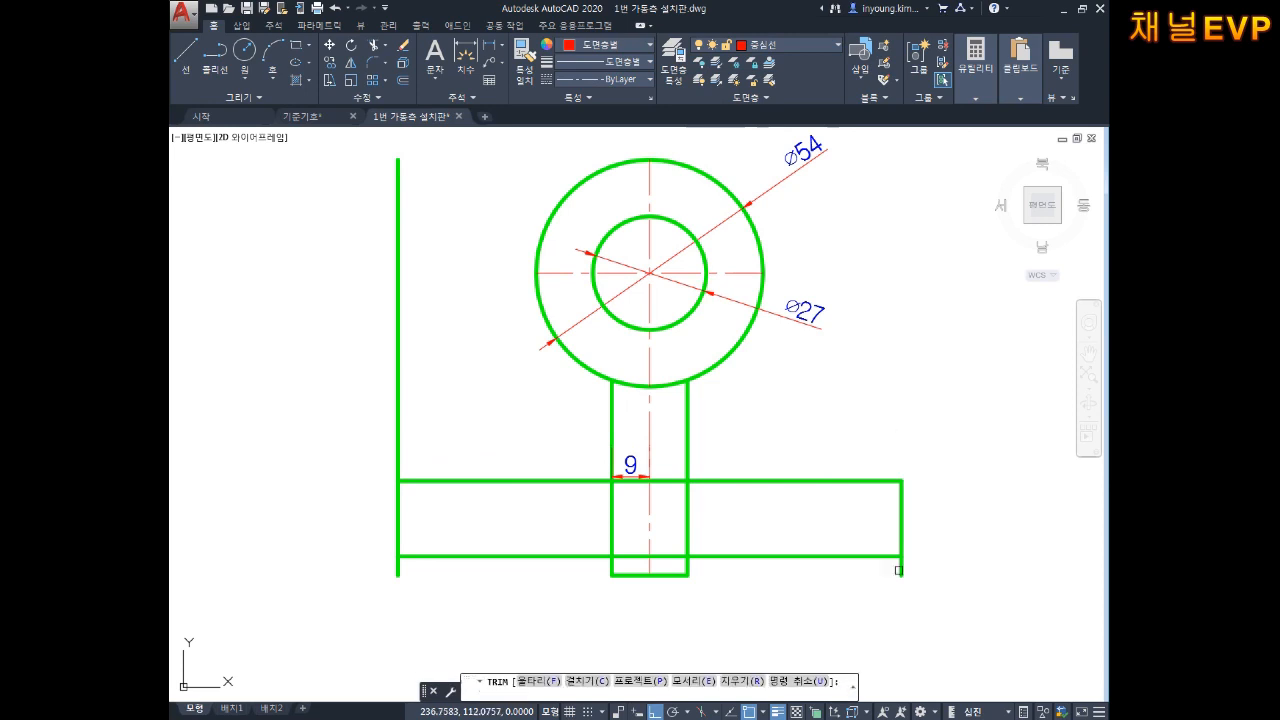
pyautogui.click(906, 567)
pyautogui.click(818, 604)
pyautogui.click(422, 567)
pyautogui.click(373, 563)
pyautogui.click(388, 408)
pyautogui.click(319, 450)
pyautogui.click(451, 284)
pyautogui.click(422, 312)
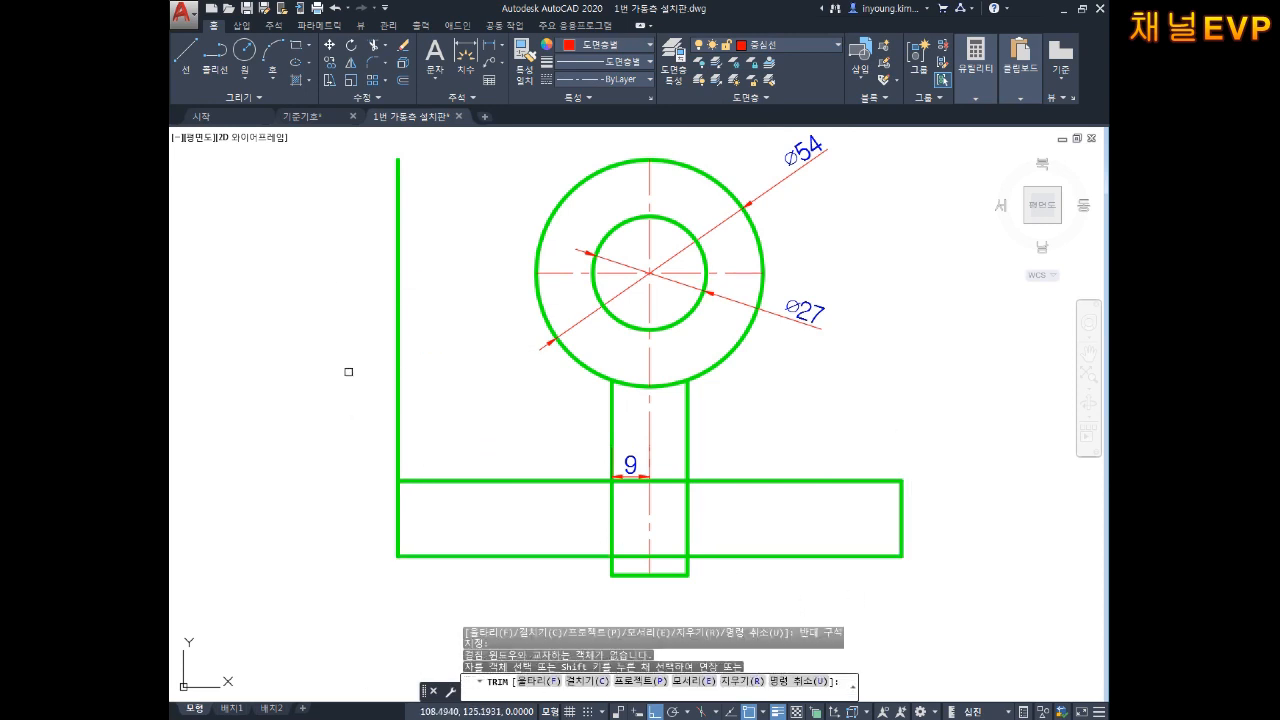
pyautogui.click(427, 321)
pyautogui.click(360, 372)
pyautogui.press('Escape')
pyautogui.press('Escape')
pyautogui.press('Escape')
pyautogui.press('Escape')
pyautogui.moveTo(738, 506)
pyautogui.mouseDown(button='middle')
pyautogui.moveTo(738, 478)
pyautogui.moveTo(731, 500)
pyautogui.mouseUp(button='middle')
# Add a vertical linear dimension from the stem's bottom corner to the crossbar's bottom line.
pyautogui.write('DLI')
pyautogui.press('Return')
pyautogui.scroll(6, 712, 530)
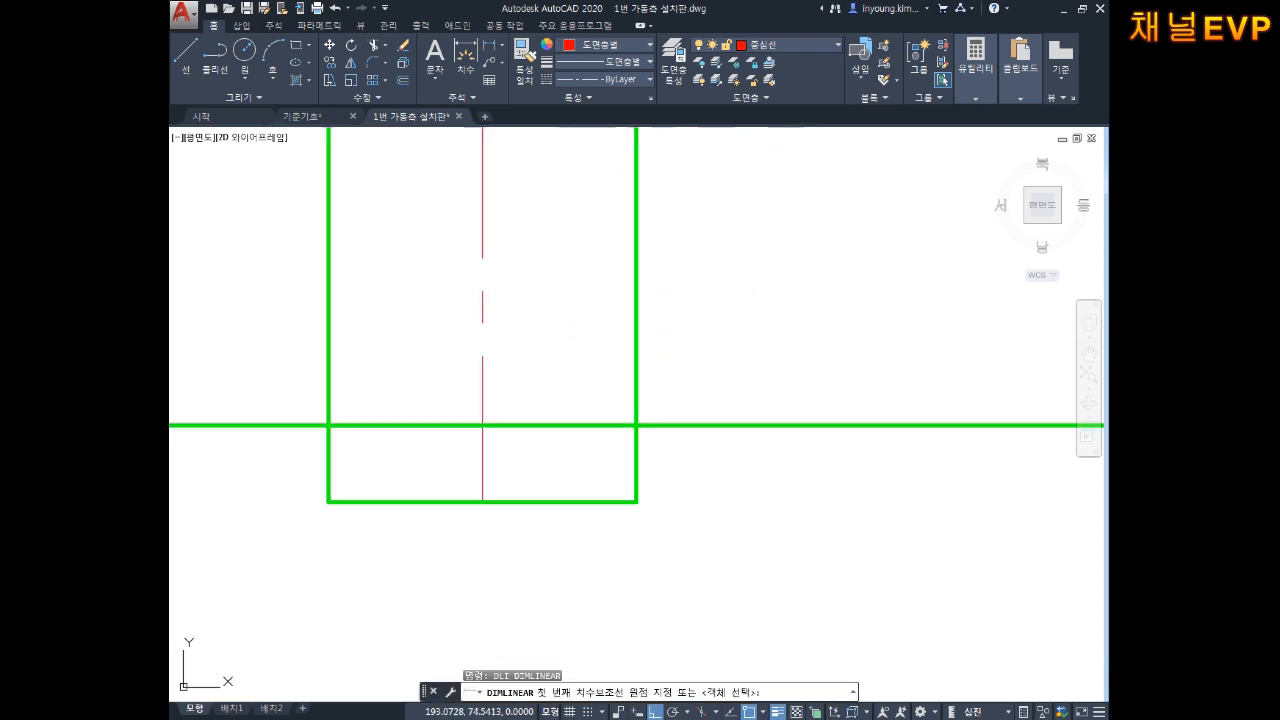
pyautogui.click(636, 500)
pyautogui.click(636, 425)
pyautogui.click(853, 474)
pyautogui.scroll(-6, 855, 474)
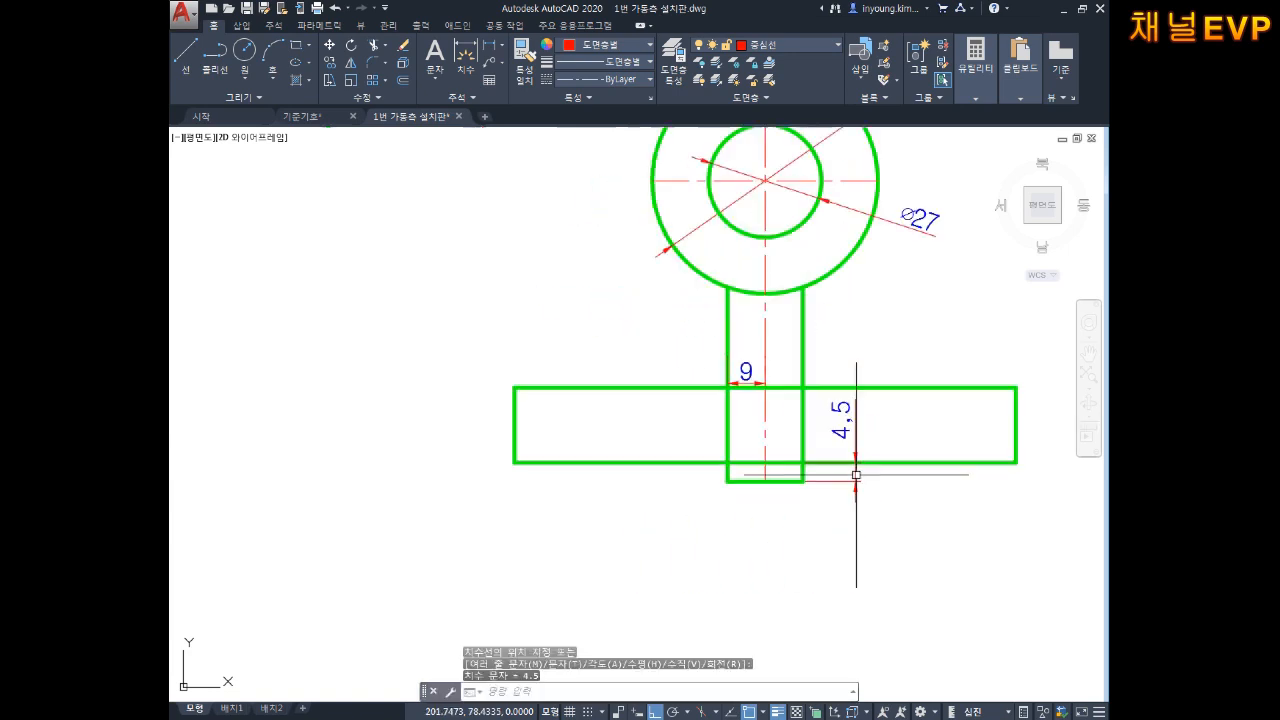
# Dimension the crossbar's height beyond its right end.
pyautogui.moveTo(1050, 392); pyautogui.dragTo(788, 426, button='middle')
pyautogui.press('Return')
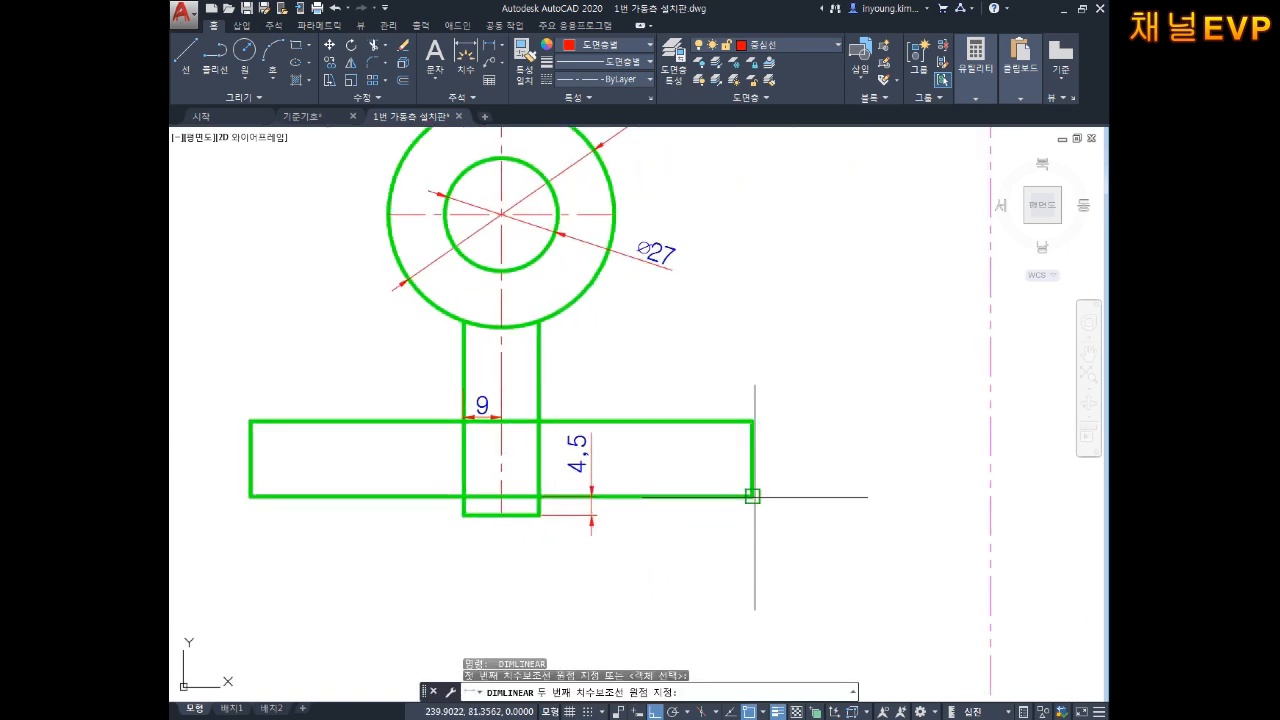
pyautogui.click(753, 497)
pyautogui.click(822, 464)
# Dimension the horizontal distance from the vertical centre line to the crossbar's right end, placed below the crossbar.
pyautogui.moveTo(592, 487); pyautogui.dragTo(631, 449, button='middle')
pyautogui.press('space')
pyautogui.click(540, 480)
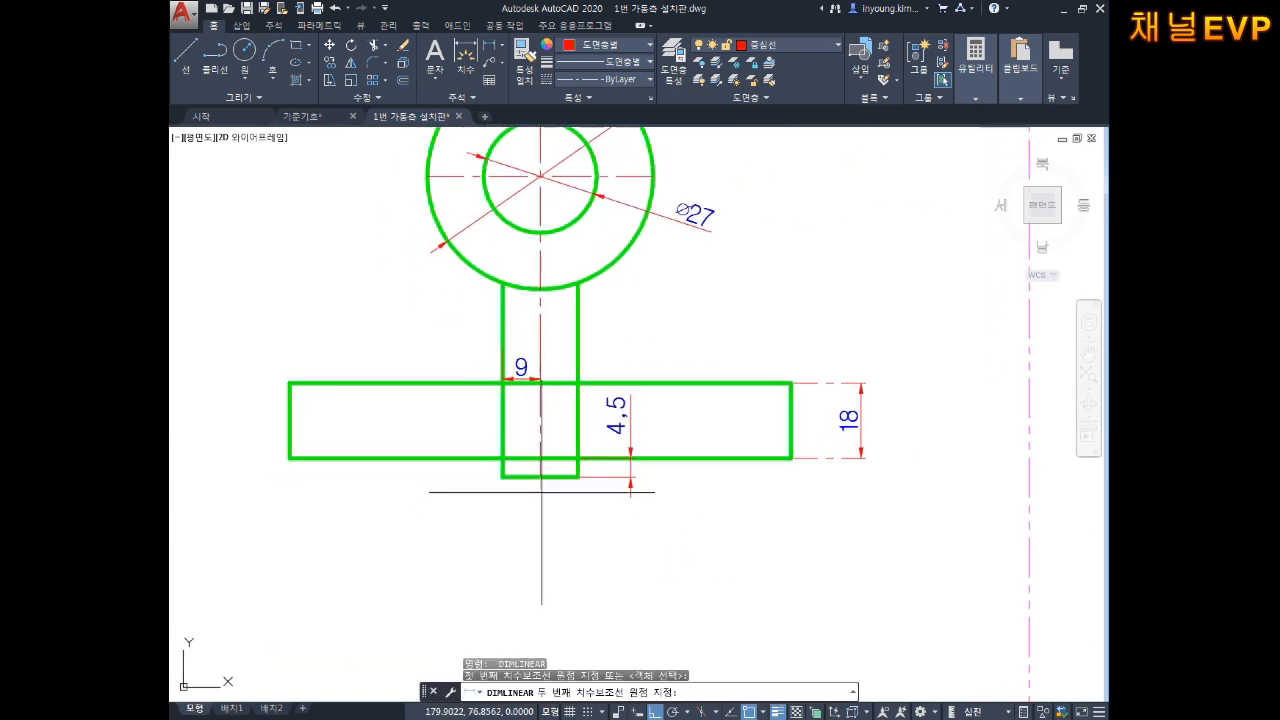
pyautogui.click(790, 459)
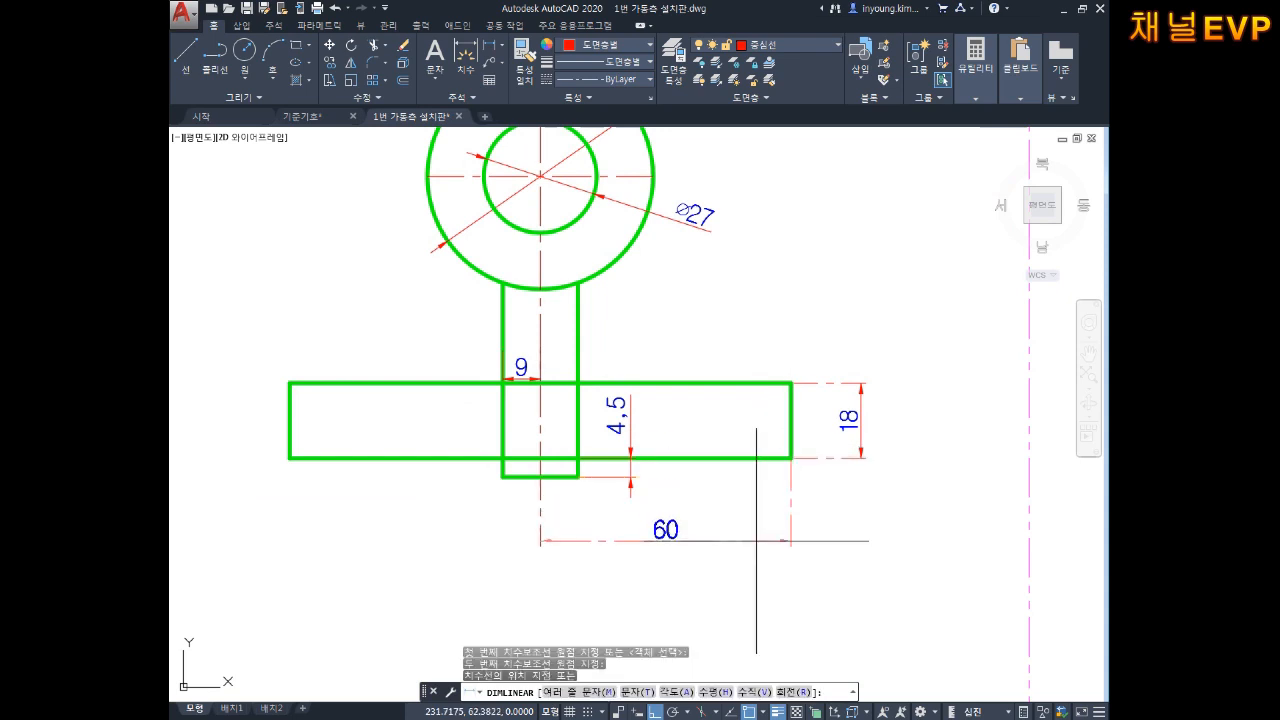
pyautogui.click(545, 540)
# Dimension the horizontal distance from the vertical centre line to the crossbar's left end, aligned with the dimension on the right half.
pyautogui.press('space')
pyautogui.click(502, 477)
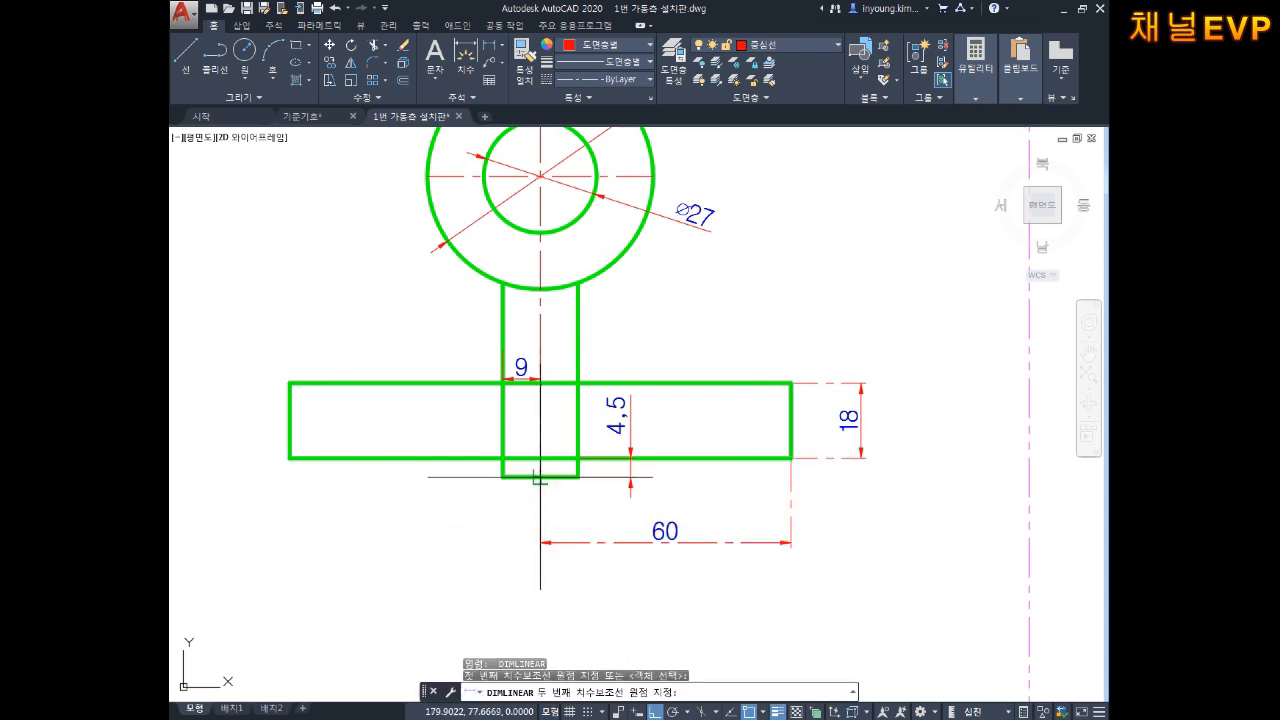
pyautogui.click(289, 459)
pyautogui.click(540, 543)
pyautogui.press('Escape')
pyautogui.press('Escape')
# Move the four linear dimensions around the crossbar and stem base to the 치수선 layer.
pyautogui.moveTo(763, 517); pyautogui.dragTo(466, 600)
pyautogui.click(657, 391)
pyautogui.click(612, 423)
pyautogui.click(861, 376)
pyautogui.click(854, 486)
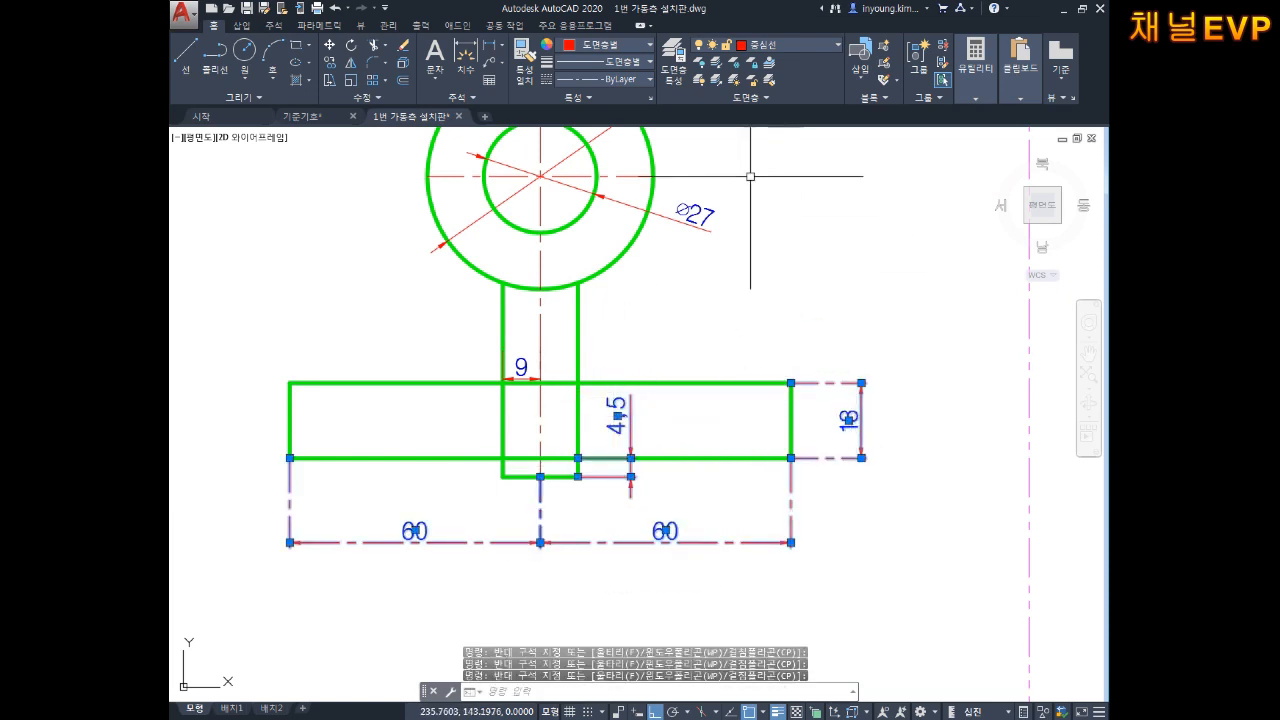
pyautogui.click(767, 54)
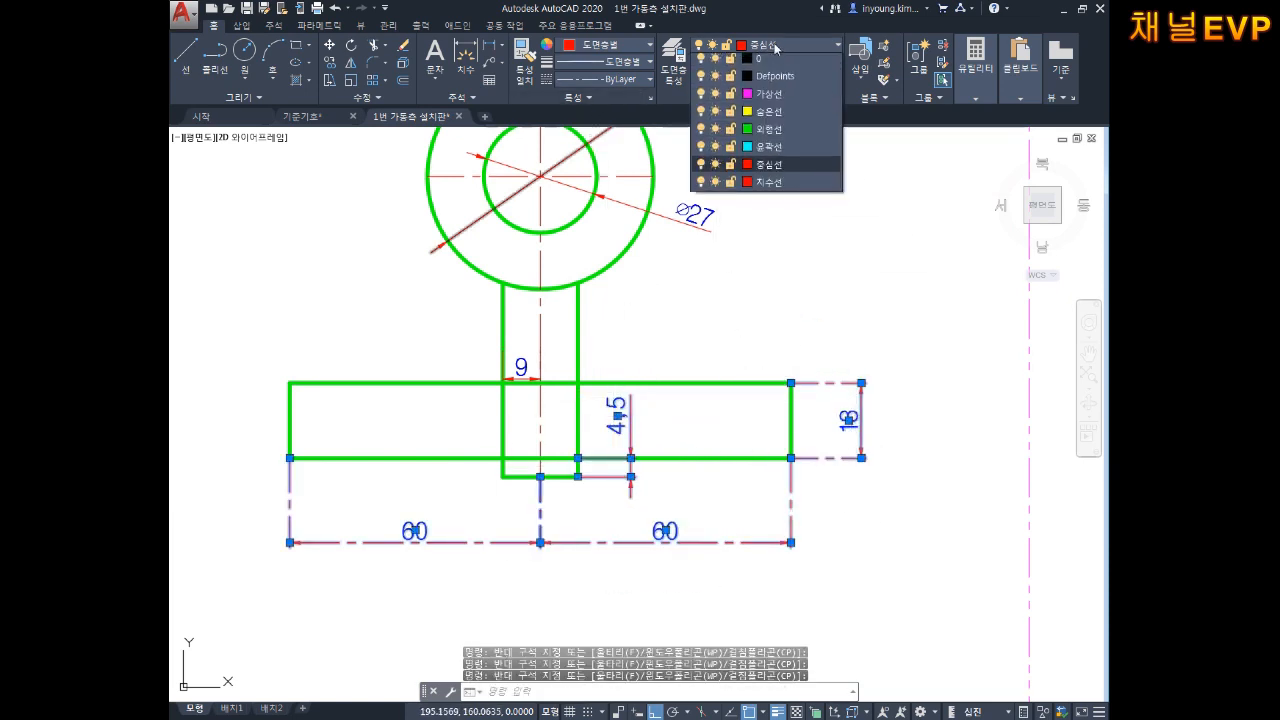
pyautogui.click(772, 167)
pyautogui.press('Escape')
pyautogui.press('Escape')
pyautogui.moveTo(823, 371); pyautogui.dragTo(825, 387, button='middle')
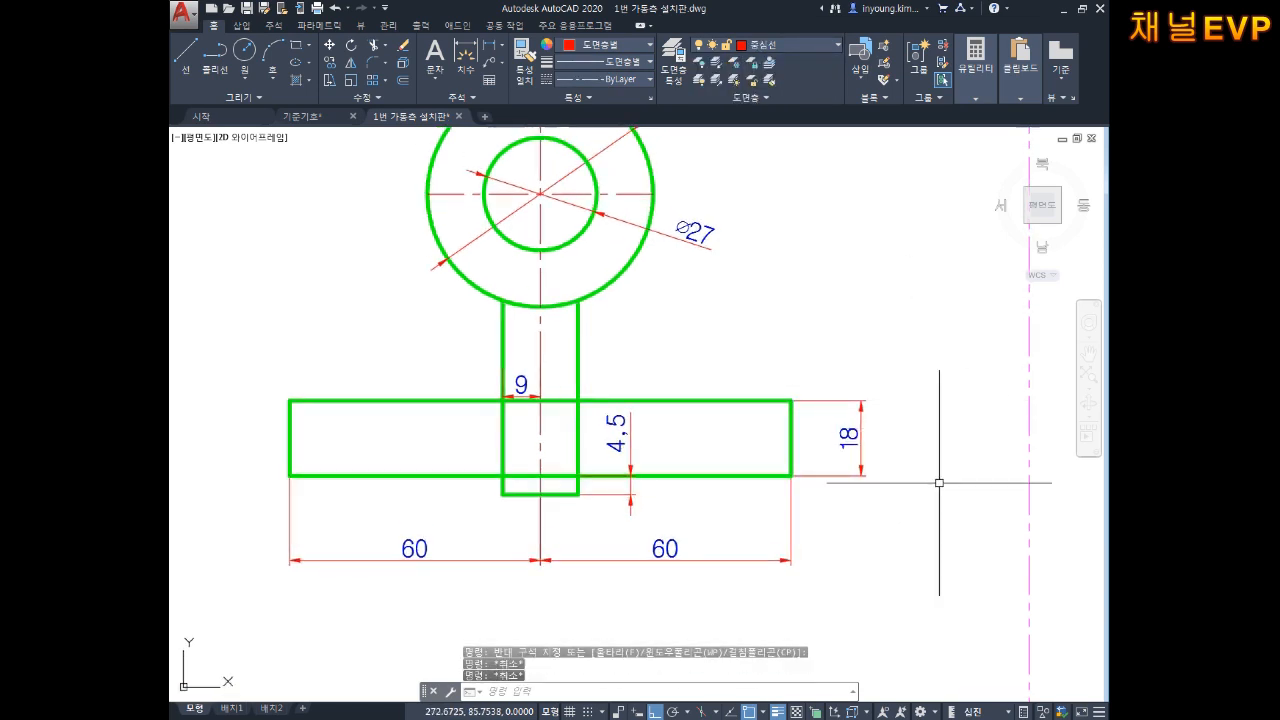
# Delete the vertical 4.5 dimension beside the stem's base.
pyautogui.scroll(5, 680, 436)
pyautogui.click(699, 442)
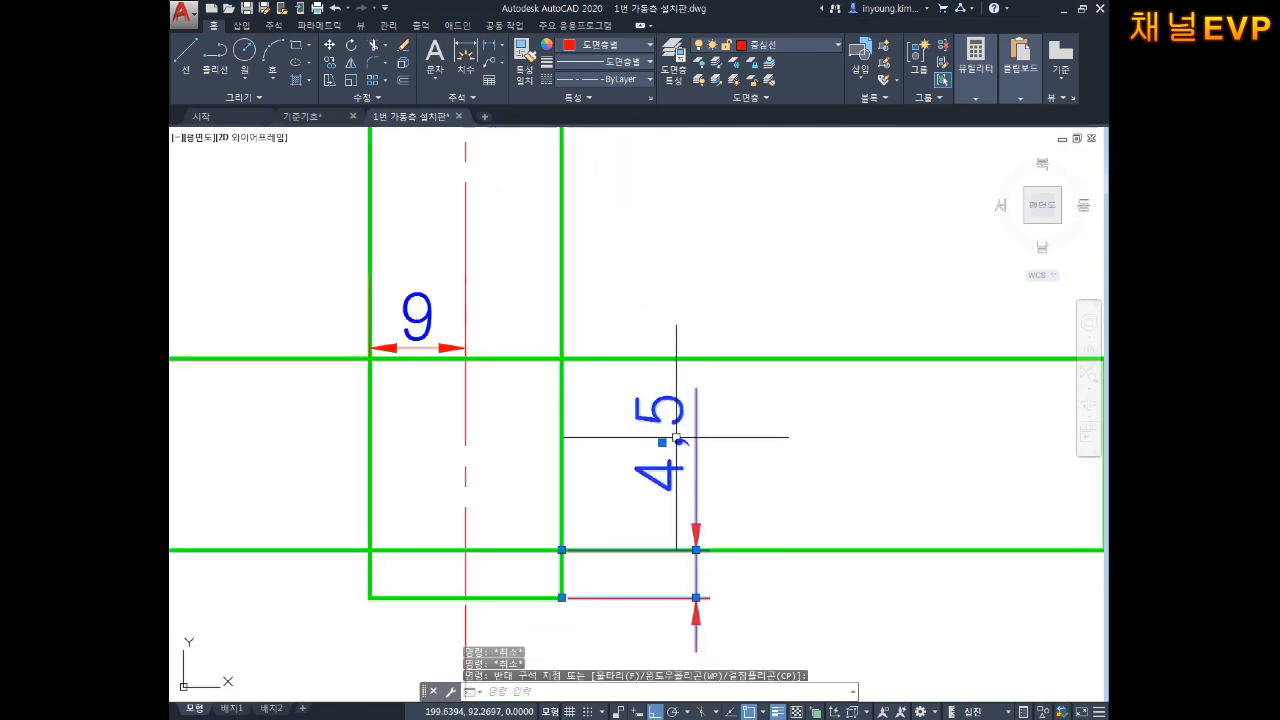
pyautogui.moveTo(745, 462); pyautogui.dragTo(708, 420, button='middle')
pyautogui.press('Delete')
# Delete the 9 dimension inside the stem.
pyautogui.click(380, 269)
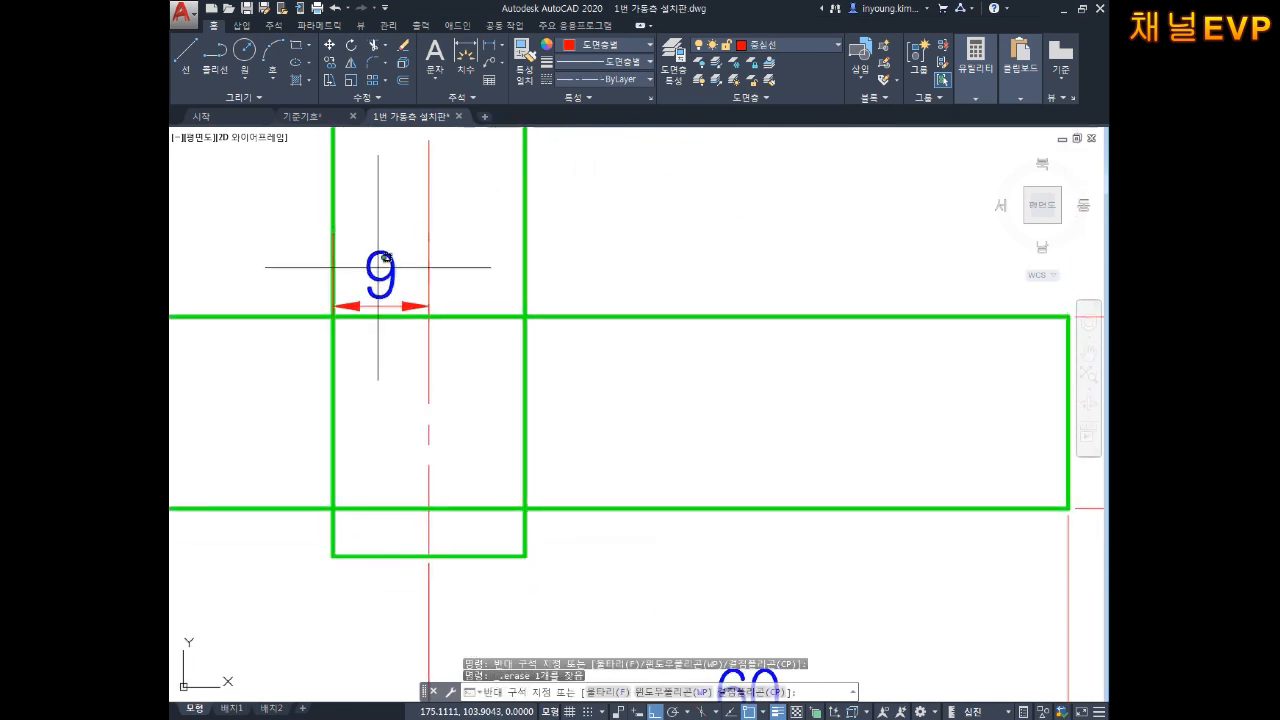
pyautogui.scroll(-5, 402, 287)
pyautogui.click(392, 286)
pyautogui.click(398, 283)
pyautogui.press('Delete')
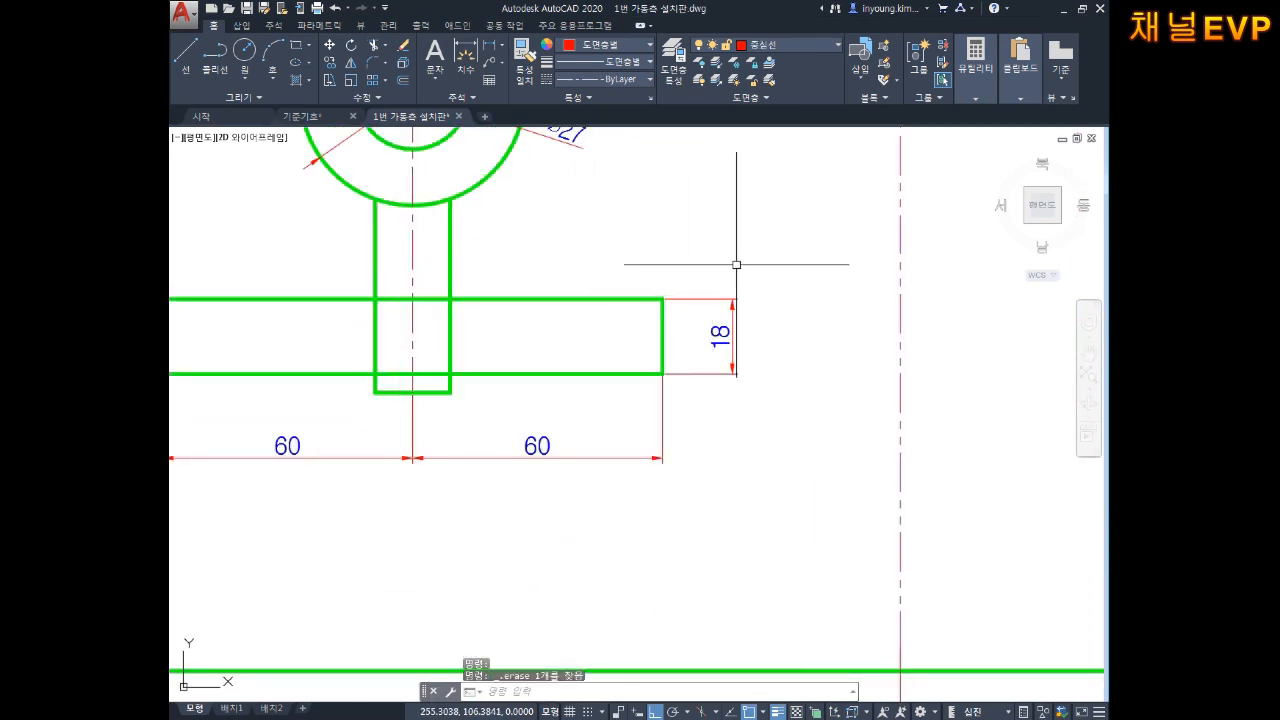
# Delete the crossbar's 18 height dimension and both 60 half-width dimensions.
pyautogui.click(737, 268)
pyautogui.click(708, 432)
pyautogui.press('Delete')
pyautogui.click(697, 457)
pyautogui.click(610, 477)
pyautogui.press('Delete')
pyautogui.moveTo(475, 414); pyautogui.dragTo(597, 488, button='middle')
pyautogui.click(455, 533)
pyautogui.press('Delete')
# Trim the stem's sides inside the crossbar and the part of the crossbar's bottom line between them.
pyautogui.scroll(5, 530, 445)
pyautogui.moveTo(526, 451); pyautogui.dragTo(587, 401, button='middle')
pyautogui.press('Escape')
pyautogui.press('Escape')
pyautogui.press('Escape')
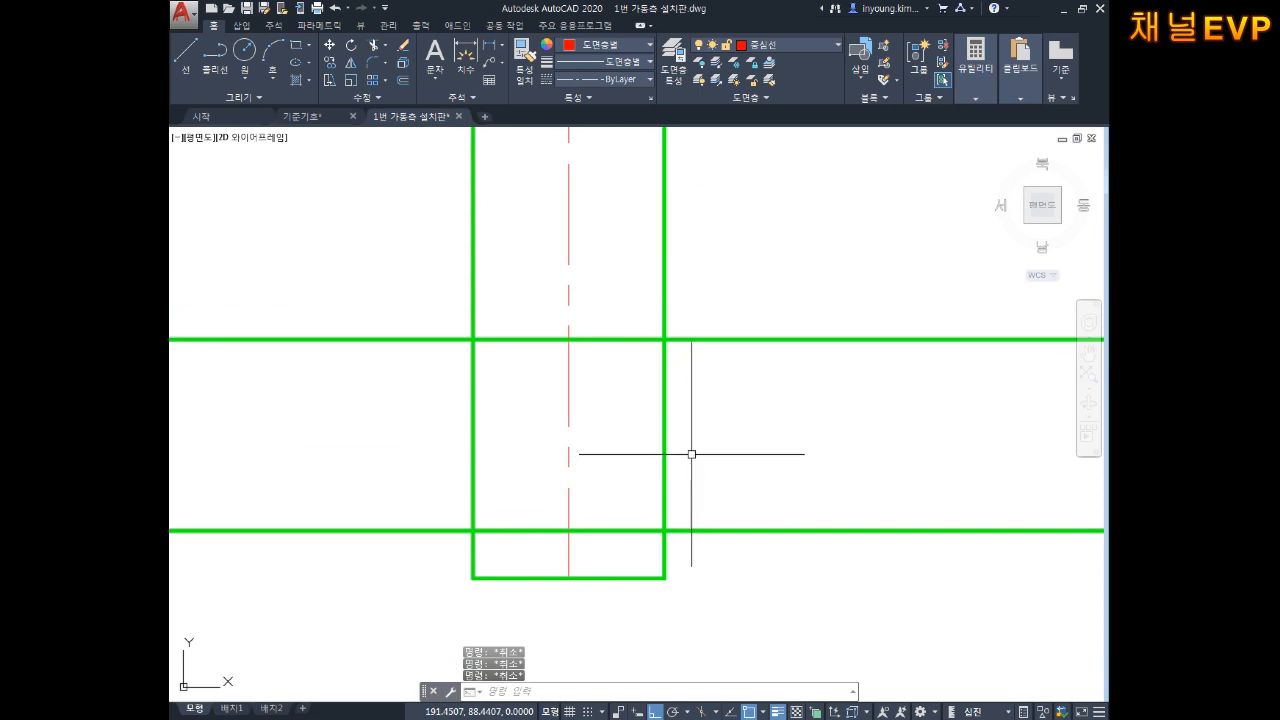
pyautogui.write('TR TR')
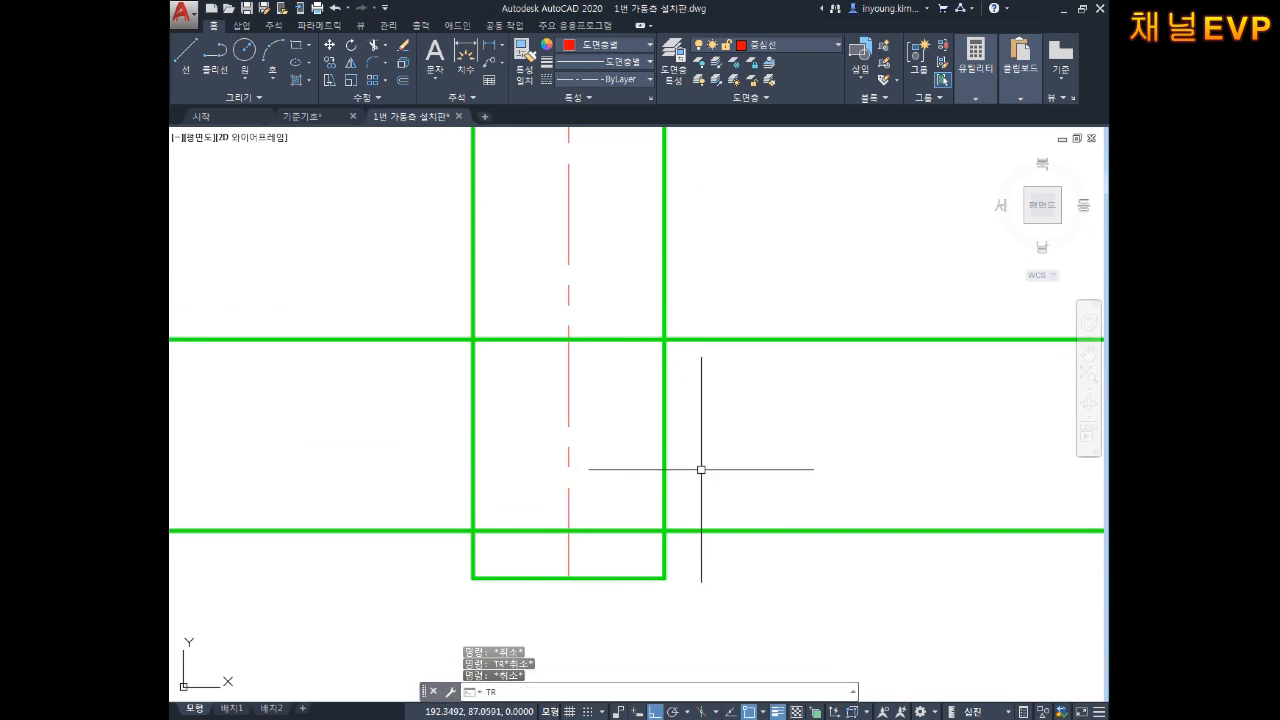
pyautogui.press('Return')
pyautogui.press('Return')
pyautogui.click(664, 440)
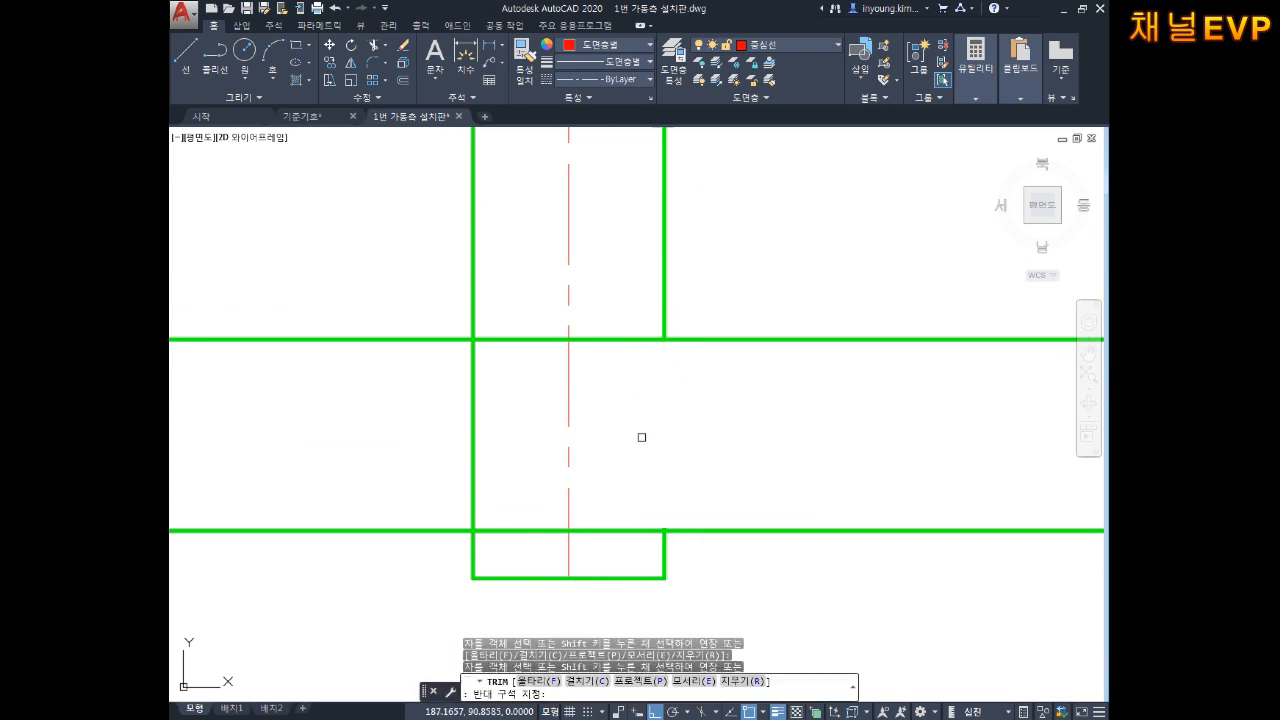
pyautogui.click(615, 530)
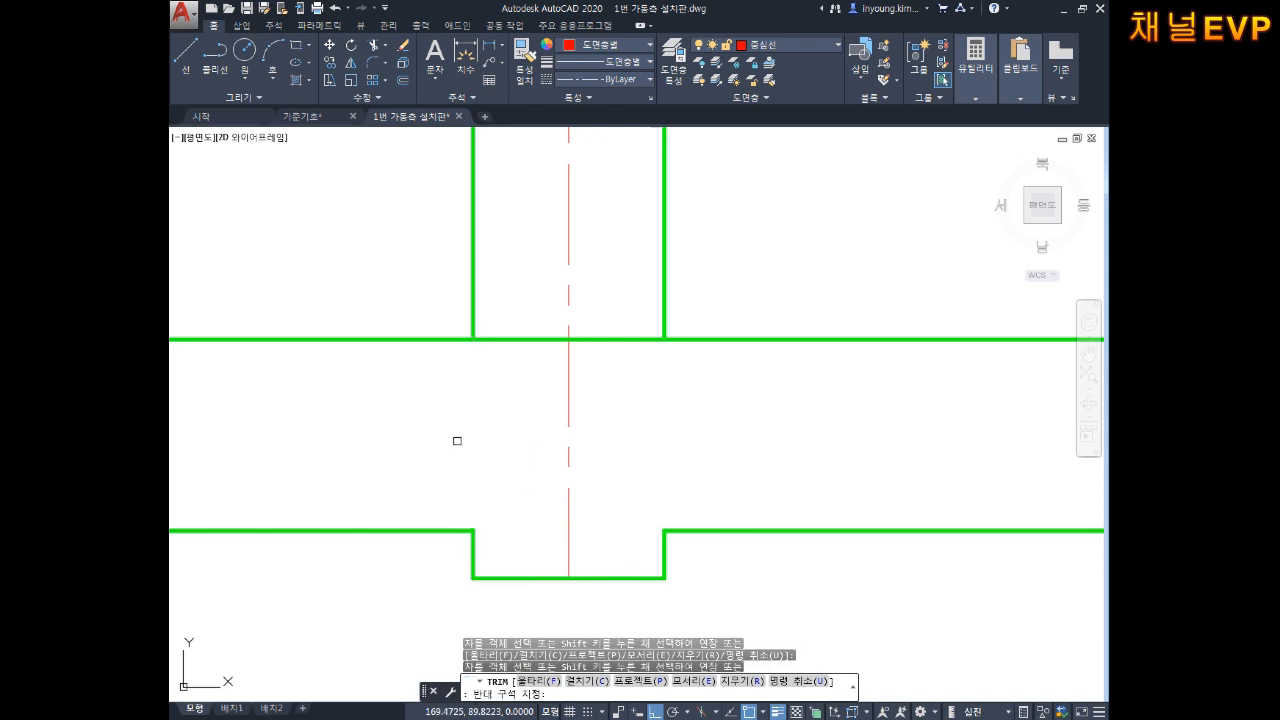
pyautogui.press('Escape')
# Fillet the left corner between the stem and the crossbar's top edge with radius 4.5 in No trim mode.
pyautogui.moveTo(657, 451); pyautogui.dragTo(723, 446, button='middle')
pyautogui.scroll(-4, 694, 486)
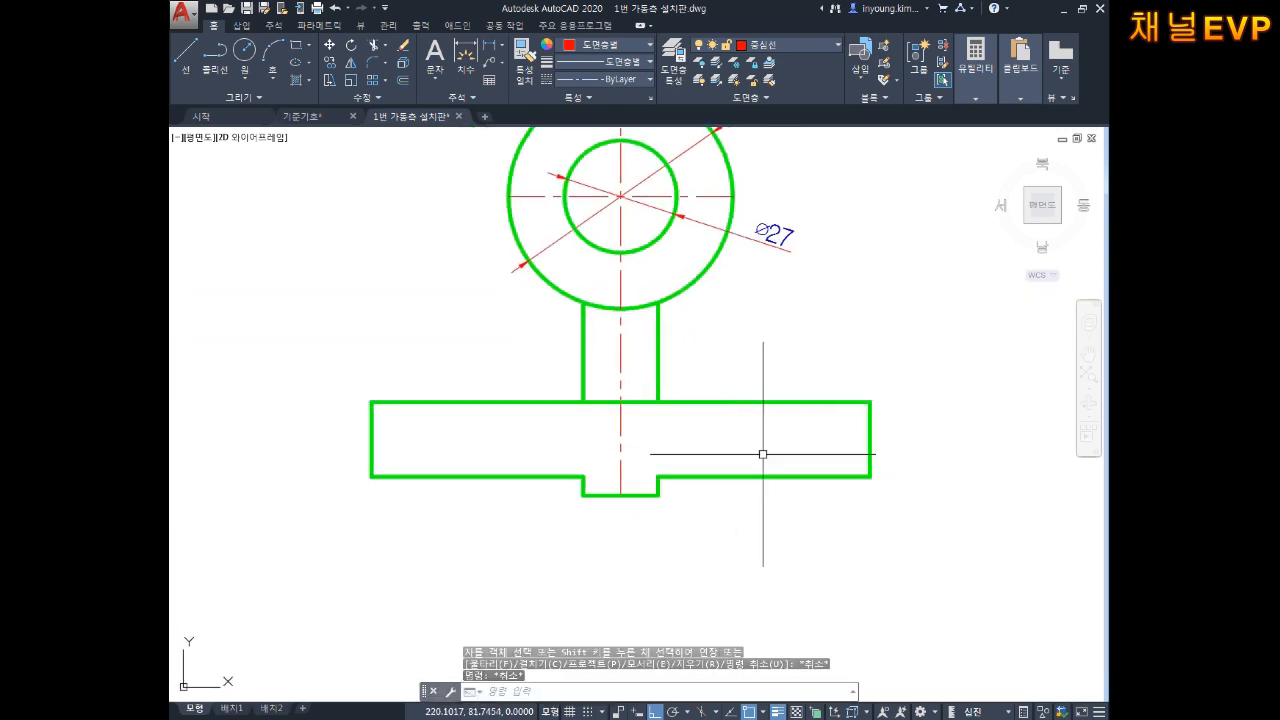
pyautogui.scroll(4, 683, 449)
pyautogui.moveTo(730, 431); pyautogui.dragTo(749, 397, button='middle')
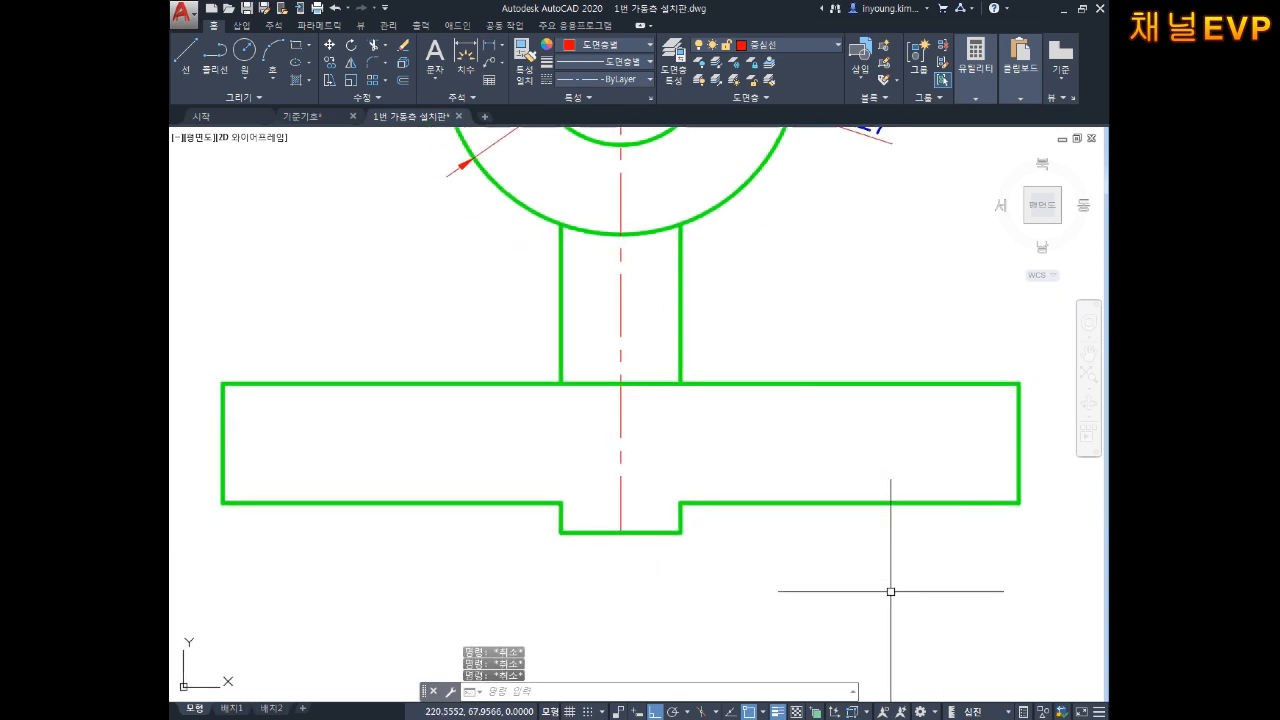
pyautogui.write('f')
pyautogui.press('Return')
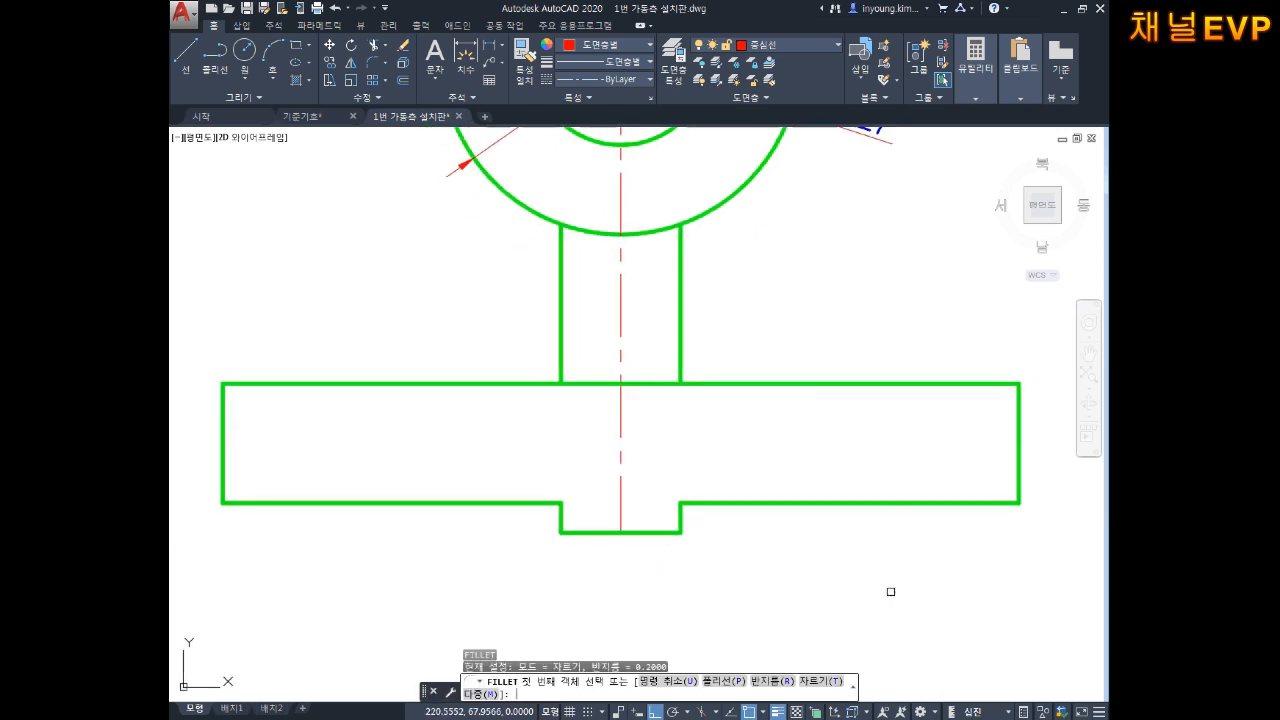
pyautogui.write('R')
pyautogui.press('Return')
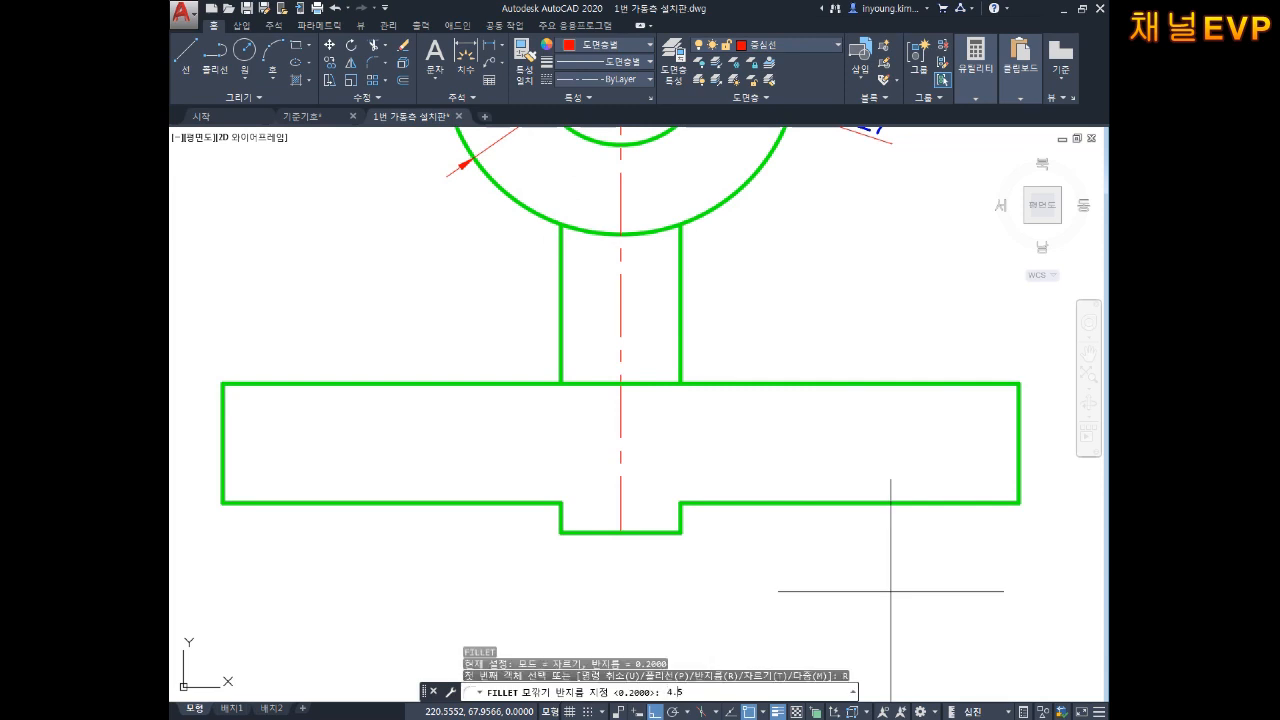
pyautogui.write('4.5')
pyautogui.press('Return')
pyautogui.write('T')
pyautogui.press('Return')
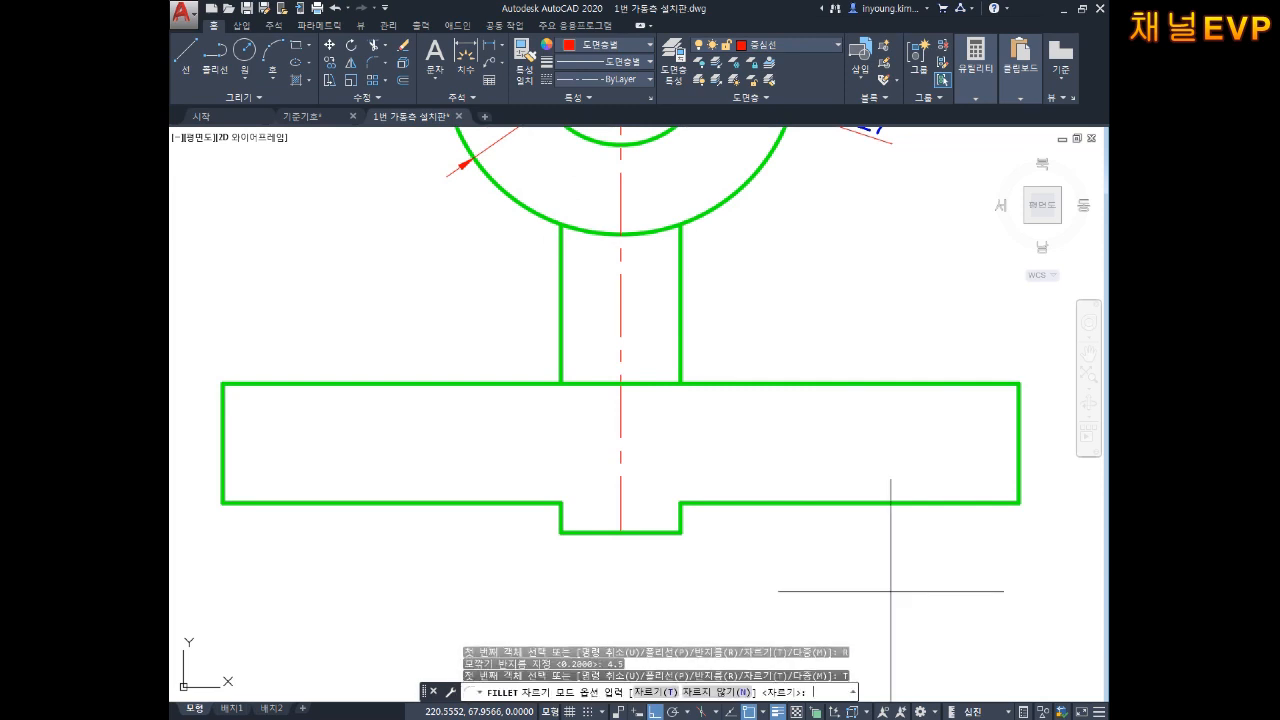
pyautogui.write('N')
pyautogui.press('Return')
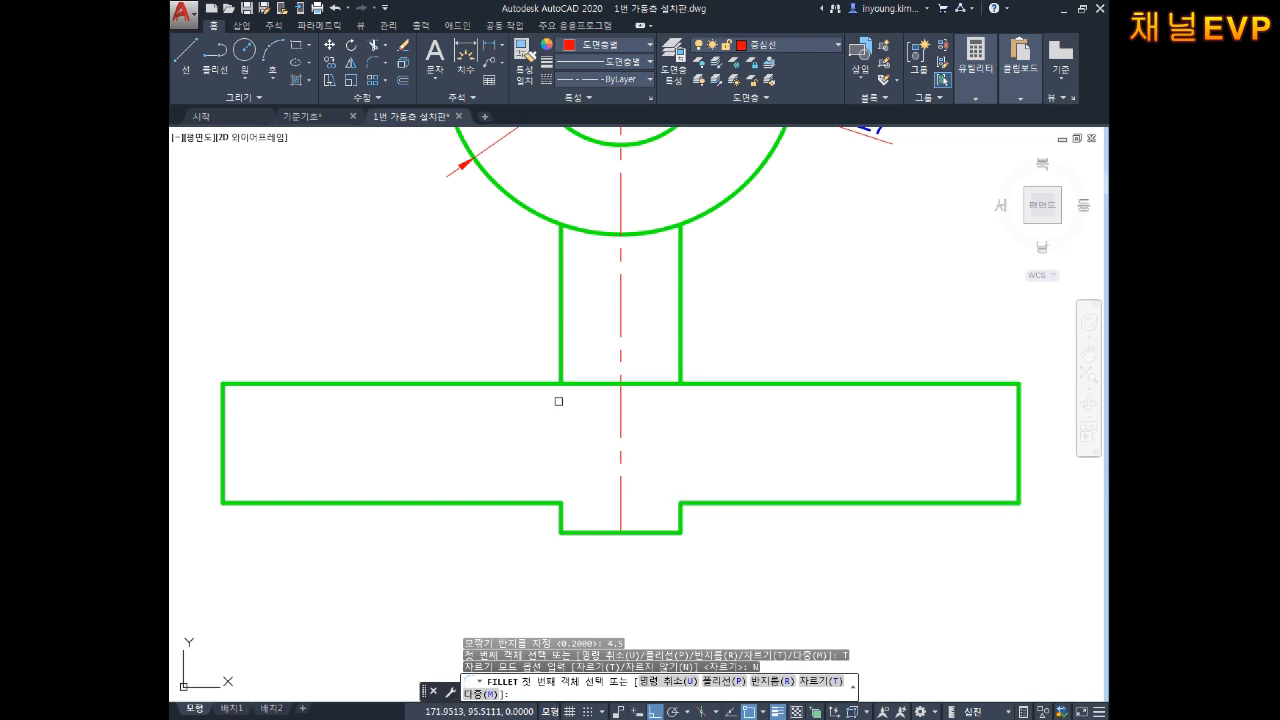
pyautogui.click(471, 381)
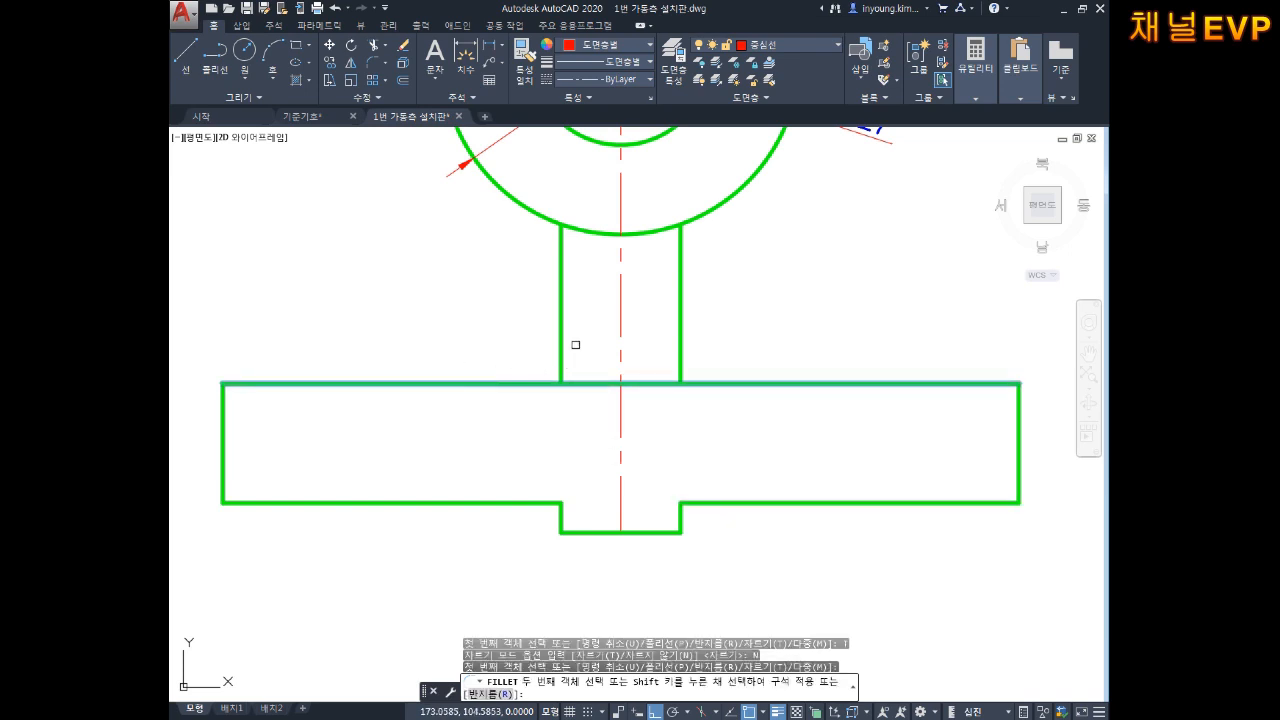
pyautogui.click(565, 331)
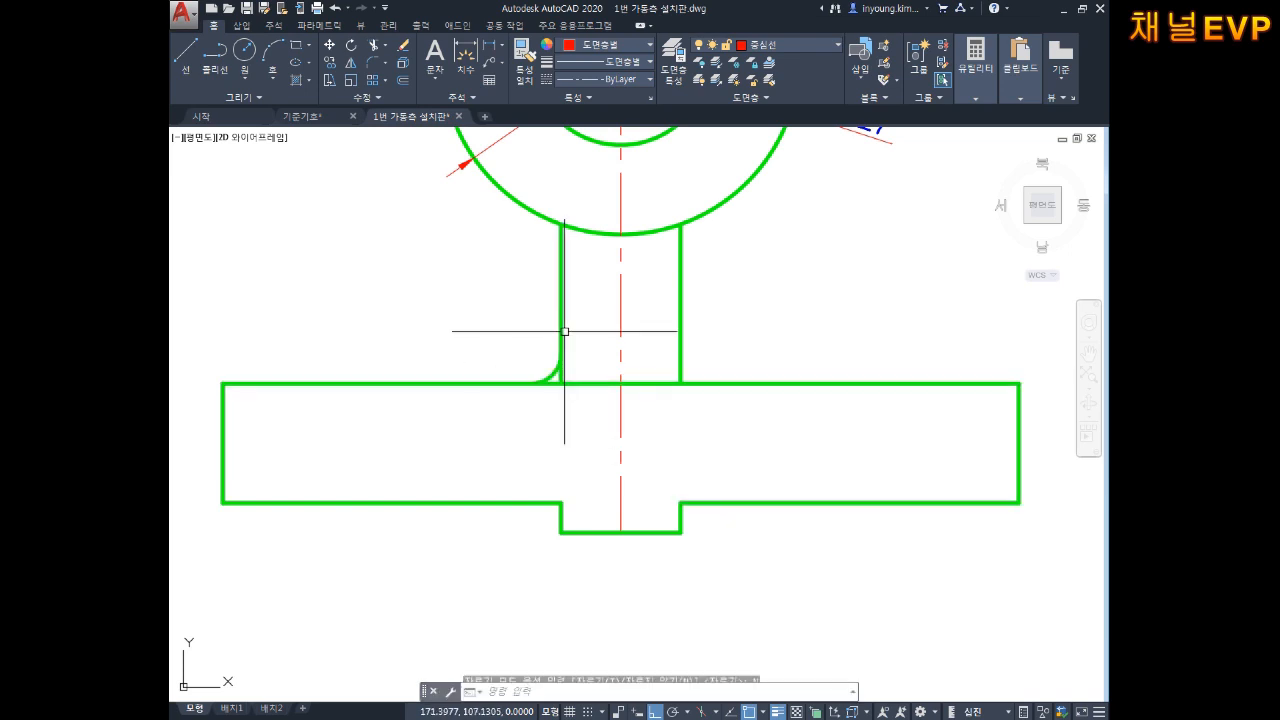
# Fillet the right corner between the stem and the crossbar's top edge with the same radius and No trim mode.
pyautogui.press('space')
pyautogui.click(731, 382)
pyautogui.click(678, 339)
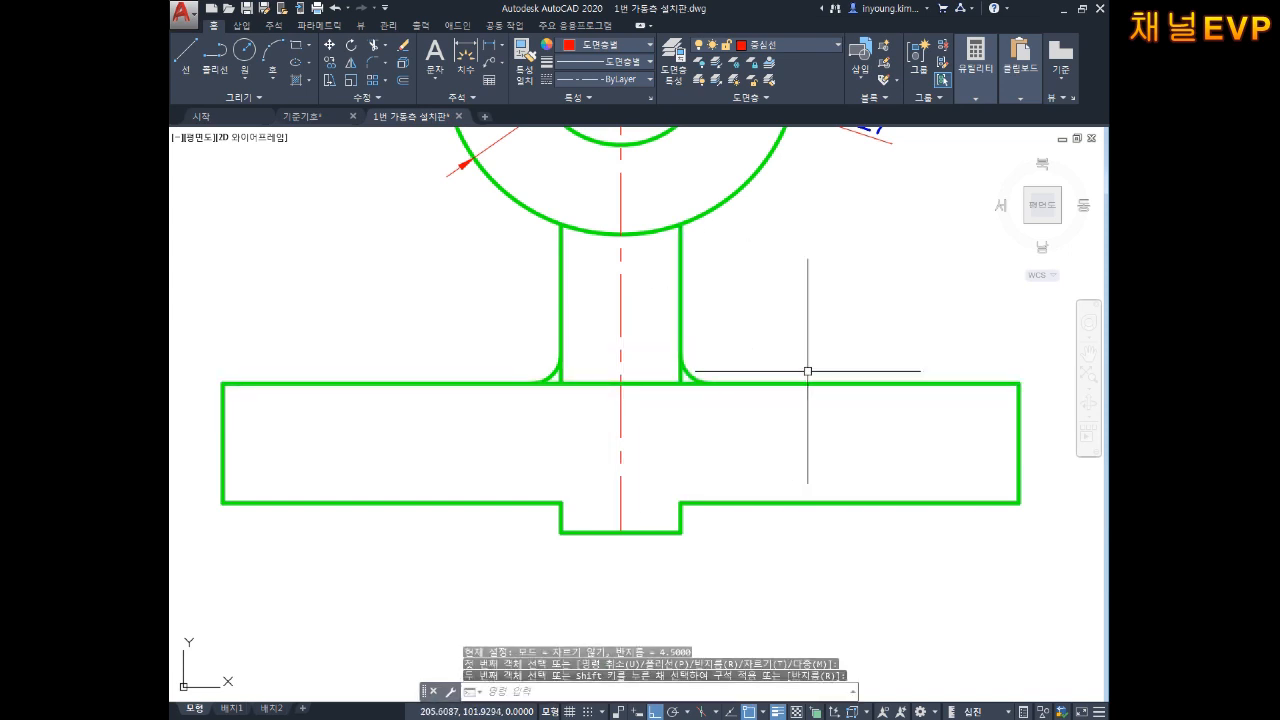
pyautogui.press('Escape')
pyautogui.press('Escape')
pyautogui.press('Escape')
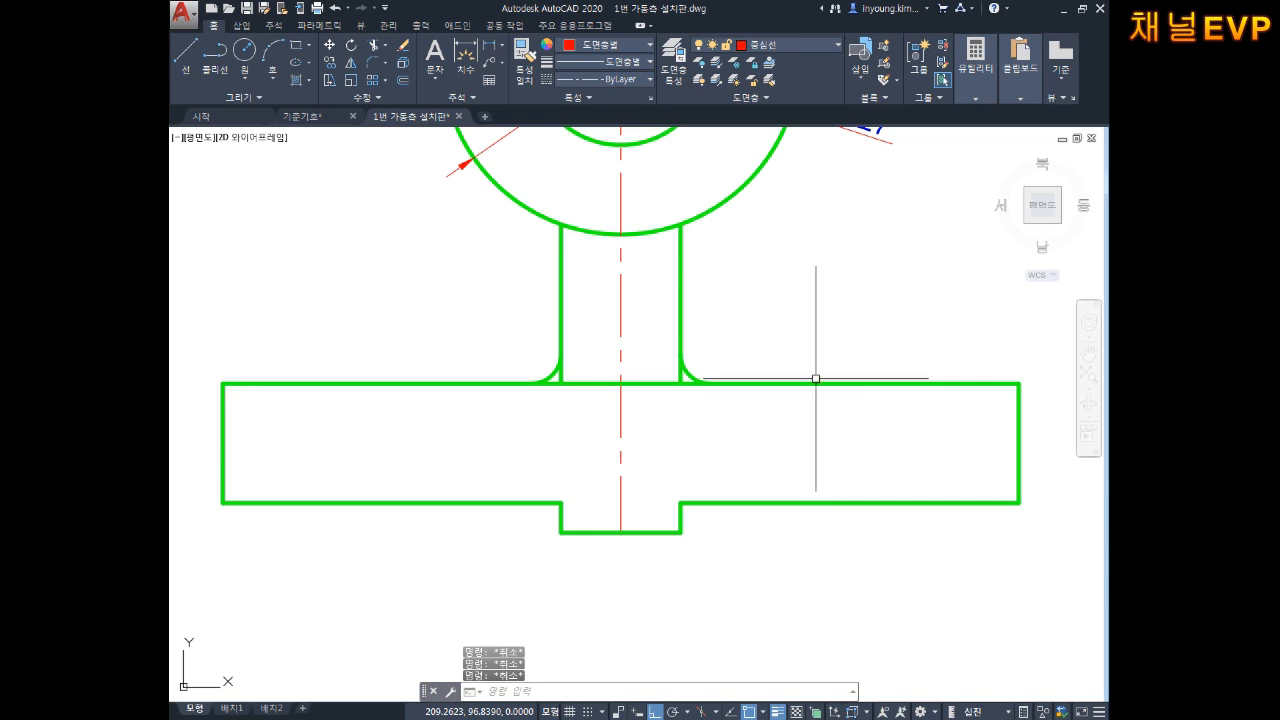
# Trim the leftover ends of both stem sides between the fillets and the crossbar's top edge.
pyautogui.scroll(6, 600, 374)
pyautogui.scroll(-2, 650, 378)
pyautogui.scroll(-4, 648, 390)
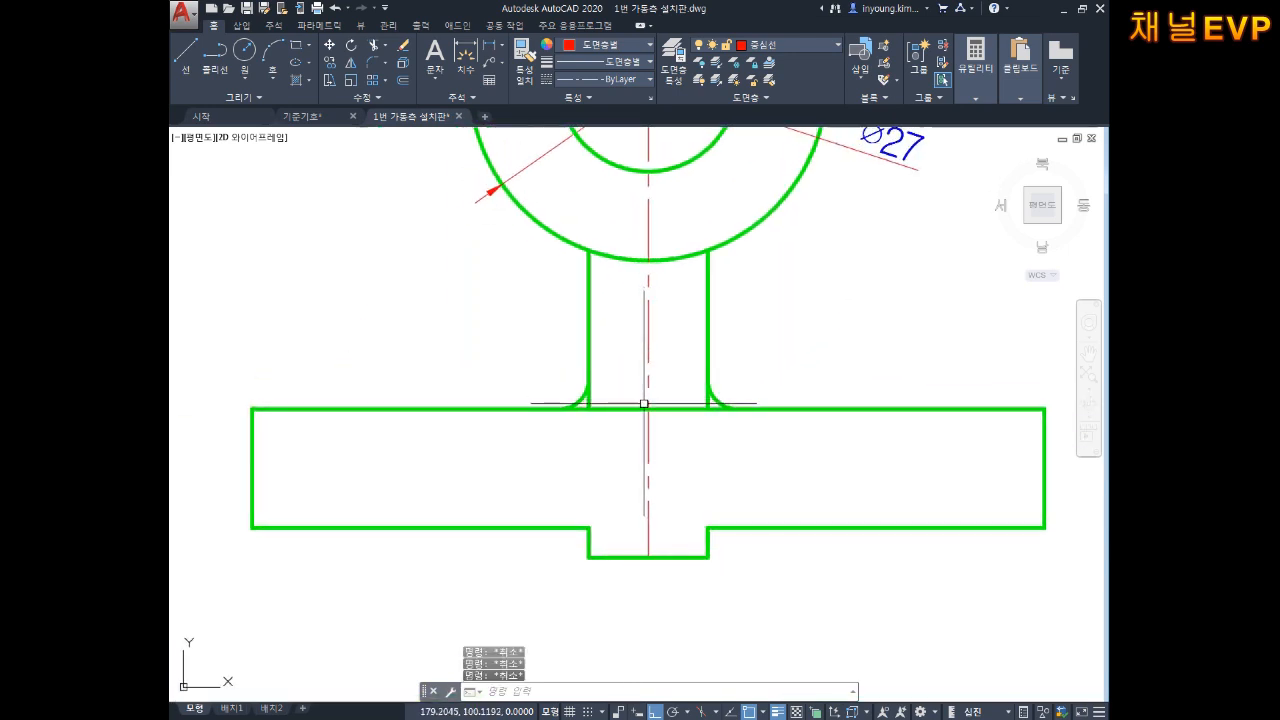
pyautogui.write('tr')
pyautogui.press('Return')
pyautogui.press('Return')
pyautogui.scroll(8, 596, 400)
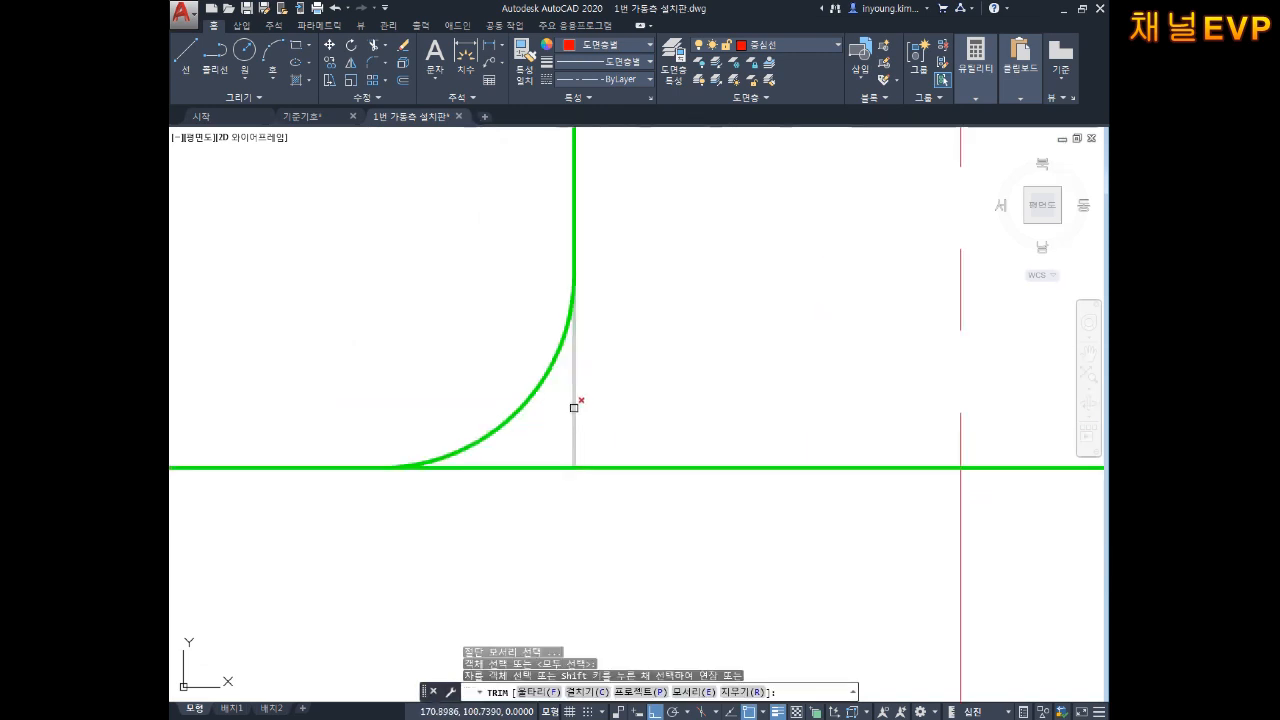
pyautogui.click(574, 408)
pyautogui.scroll(-2, 705, 388)
pyautogui.moveTo(716, 388); pyautogui.dragTo(500, 392, button='middle')
pyautogui.moveTo(742, 401); pyautogui.dragTo(651, 400, button='middle')
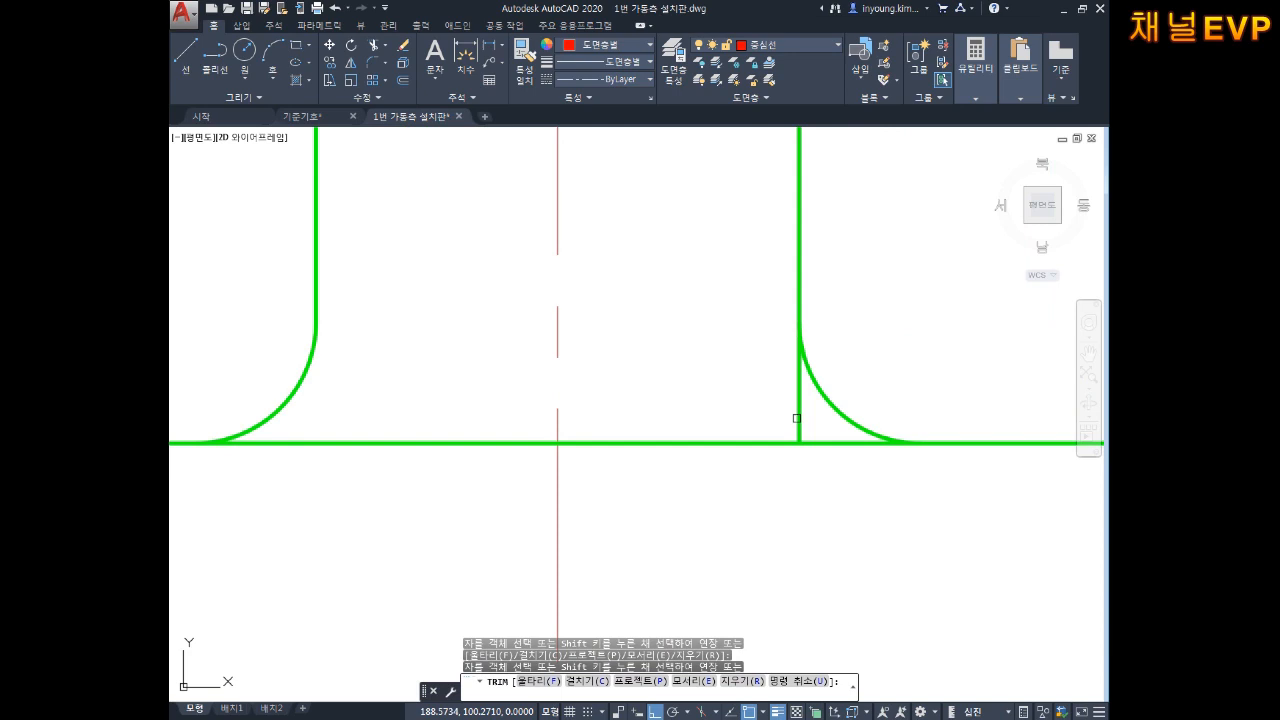
pyautogui.click(797, 406)
pyautogui.scroll(-4, 797, 406)
pyautogui.click(762, 438)
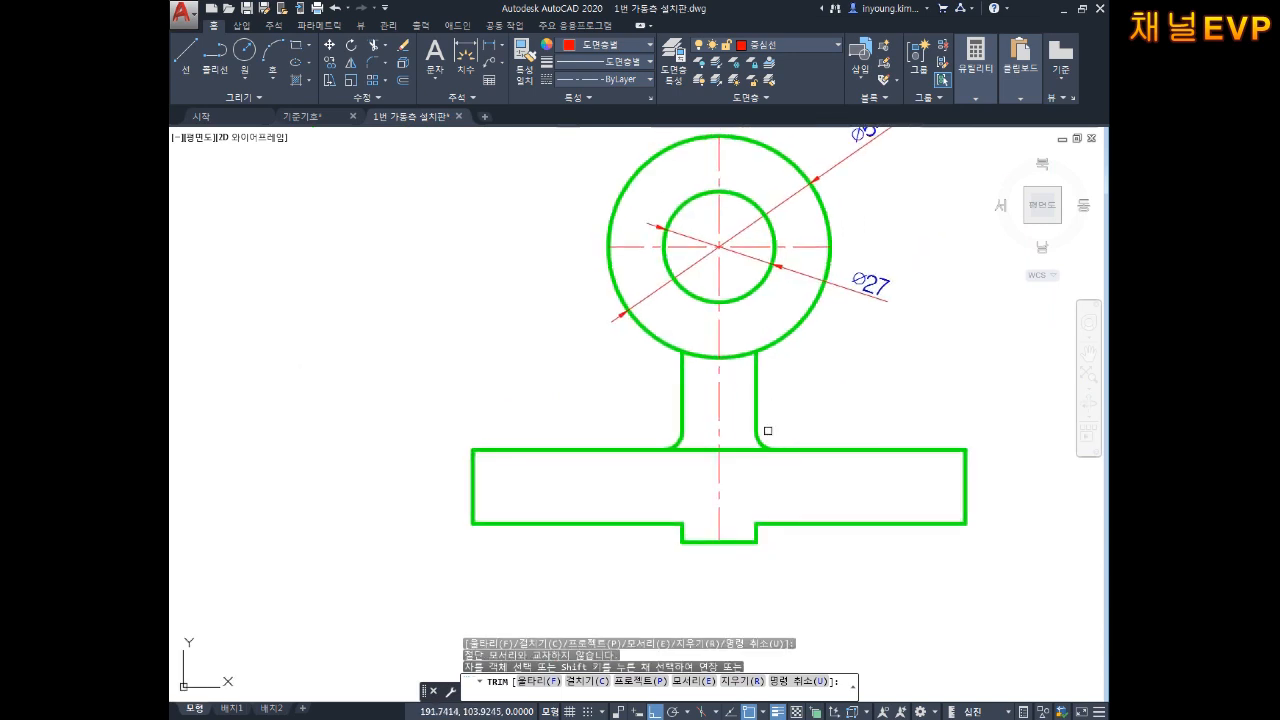
pyautogui.scroll(3, 766, 429)
pyautogui.scroll(2, 726, 412)
pyautogui.moveTo(729, 436)
pyautogui.mouseDown(button='middle')
pyautogui.moveTo(726, 371)
pyautogui.moveTo(746, 377)
pyautogui.moveTo(736, 343)
pyautogui.mouseUp(button='middle')
pyautogui.moveTo(780, 457); pyautogui.dragTo(758, 395, button='middle')
pyautogui.press('Escape')
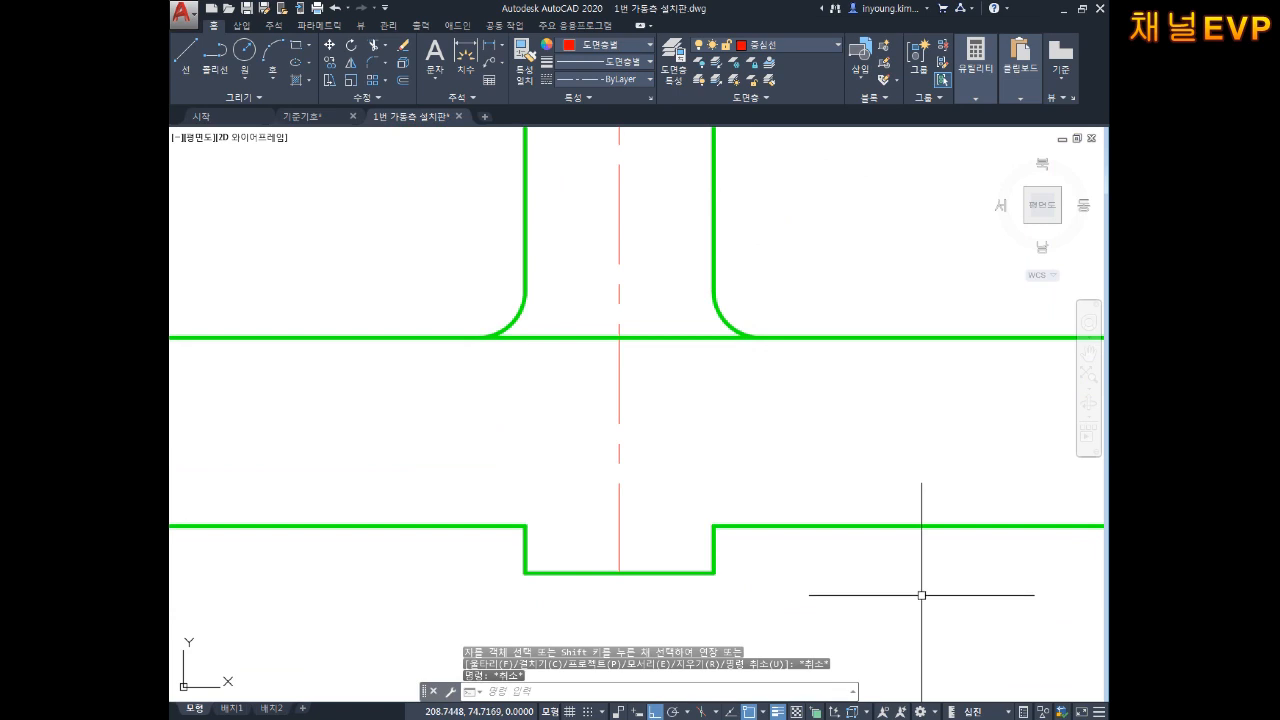
# Offset the vertical centre line by 40.5 to both sides across the crossbar.
pyautogui.scroll(-4, 694, 449)
pyautogui.scroll(2, 694, 449)
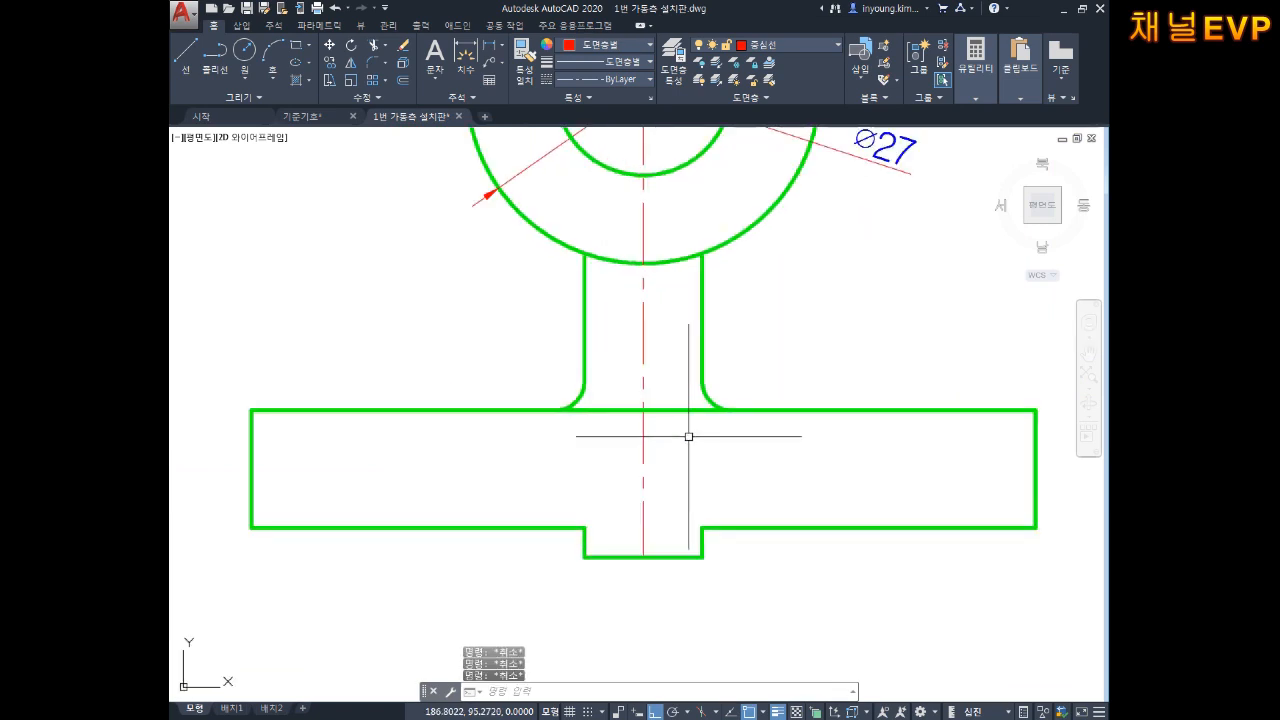
pyautogui.write('o')
pyautogui.press('Return')
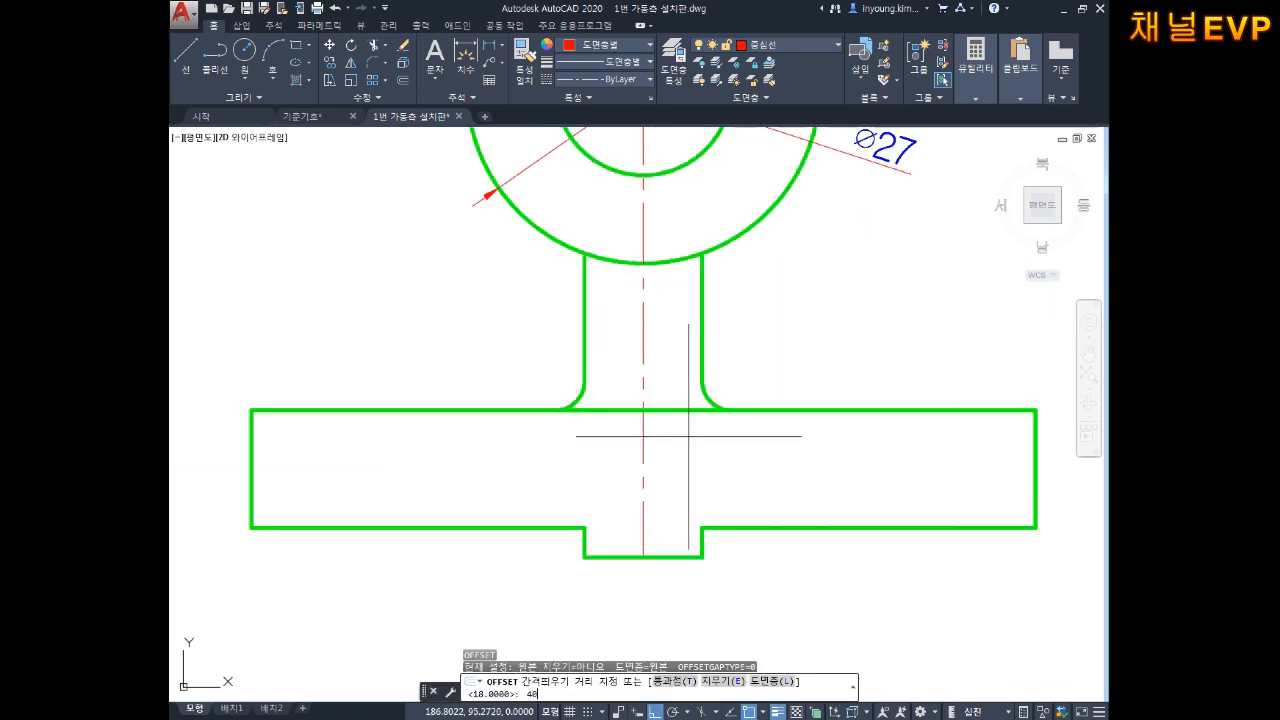
pyautogui.write('40.5')
pyautogui.press('Return')
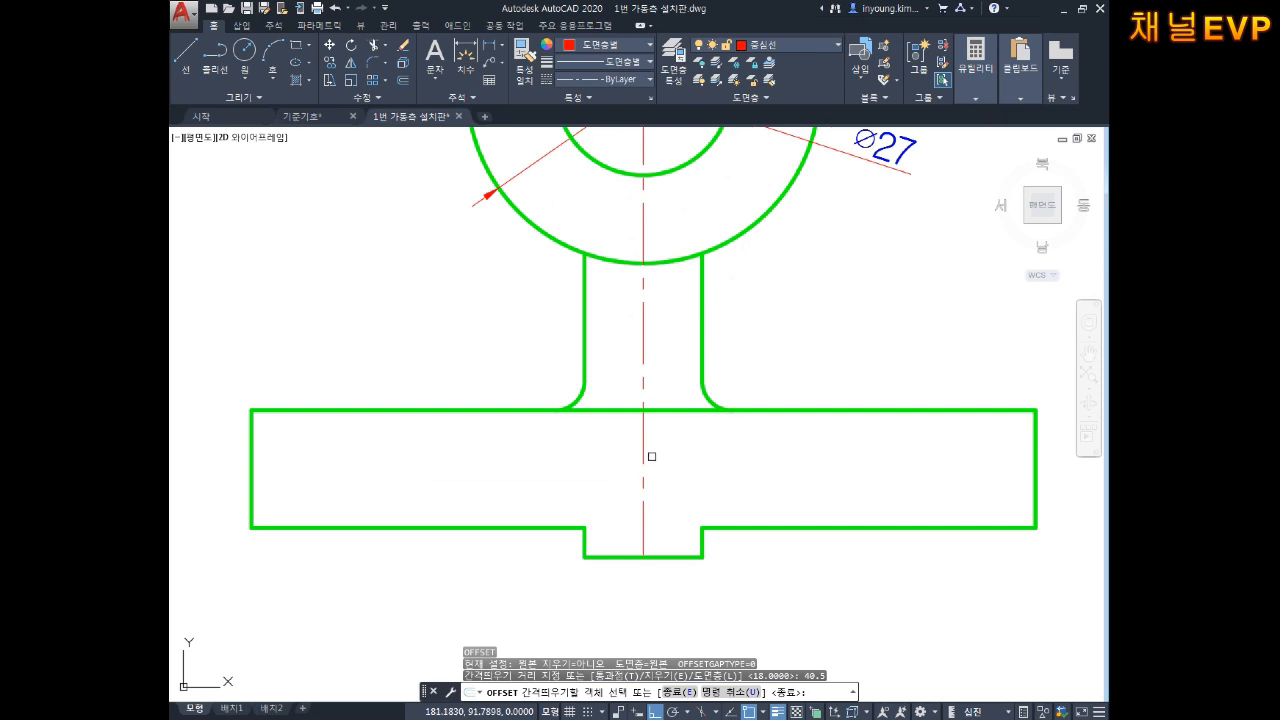
pyautogui.click(643, 440)
pyautogui.click(608, 443)
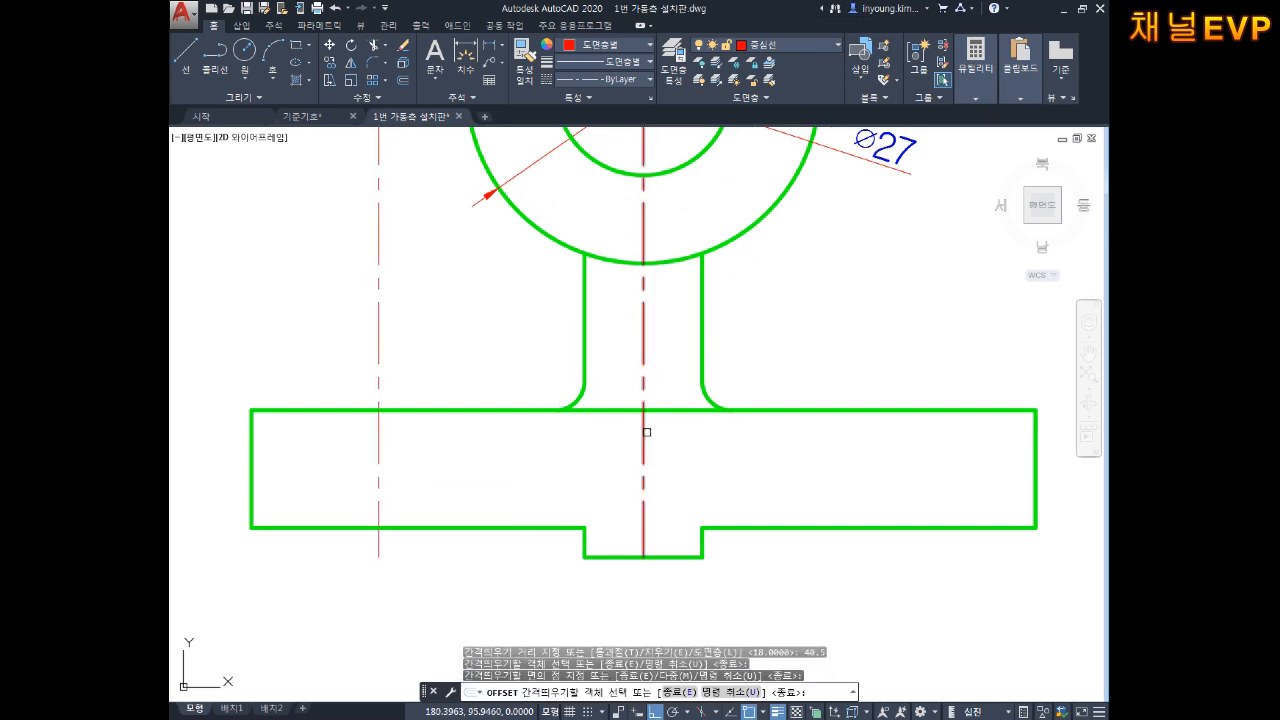
pyautogui.click(647, 432)
pyautogui.click(878, 440)
pyautogui.press('Escape')
pyautogui.press('Escape')
pyautogui.press('Escape')
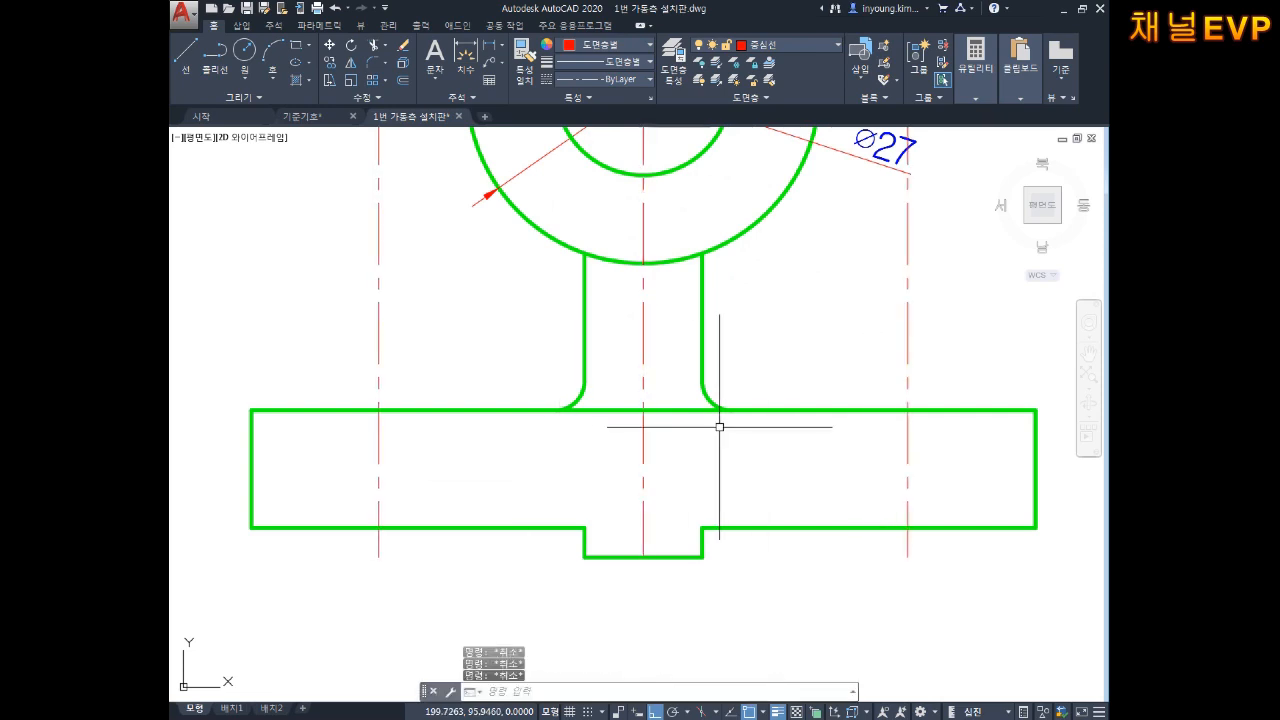
# Trim both offset centre lines above and below the crossbar, leaving only the parts inside it.
pyautogui.scroll(2, 737, 486)
pyautogui.scroll(-2, 855, 489)
pyautogui.write('tr')
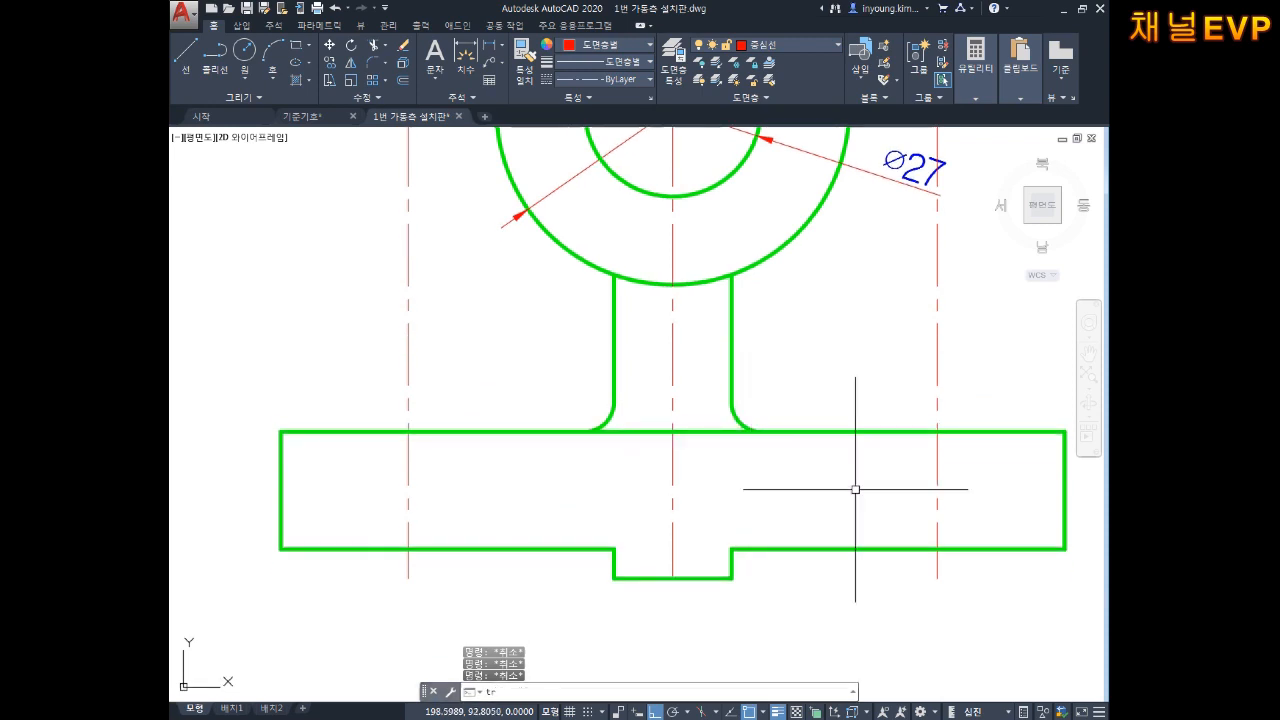
pyautogui.press('space')
pyautogui.press('space')
pyautogui.click(972, 388)
pyautogui.click(911, 377)
pyautogui.click(466, 334)
pyautogui.click(360, 337)
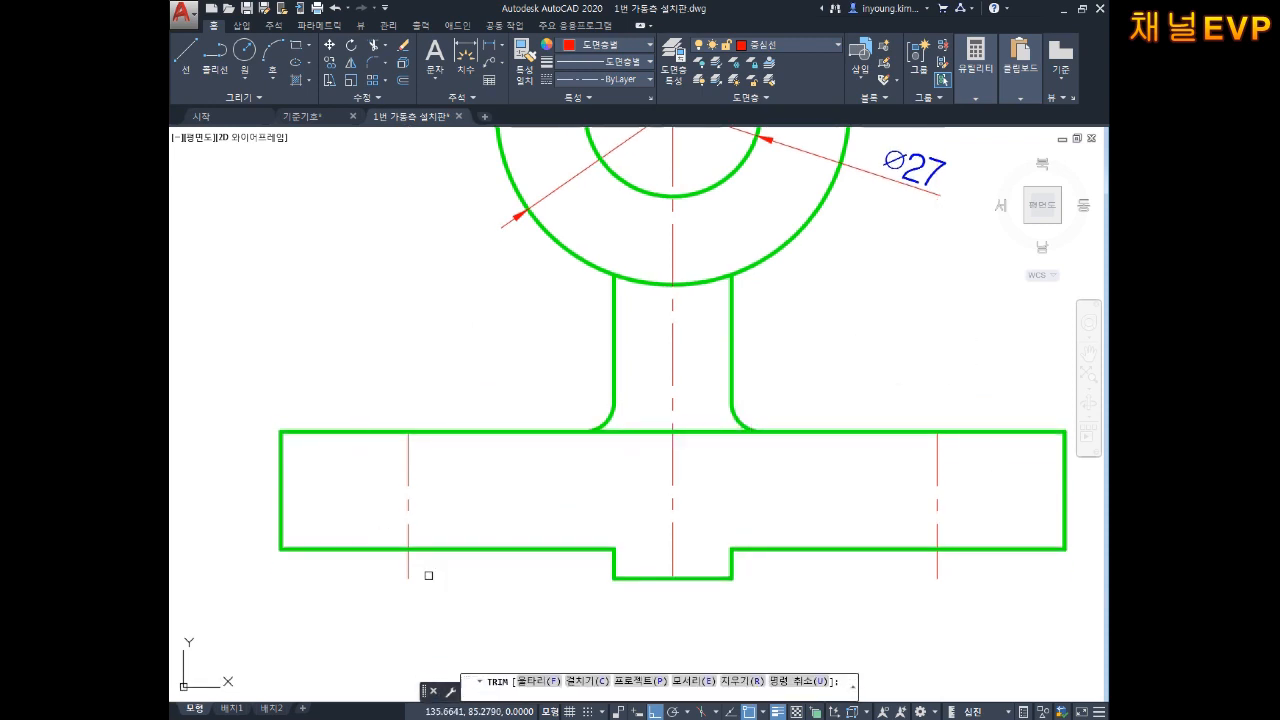
pyautogui.click(428, 575)
pyautogui.click(435, 565)
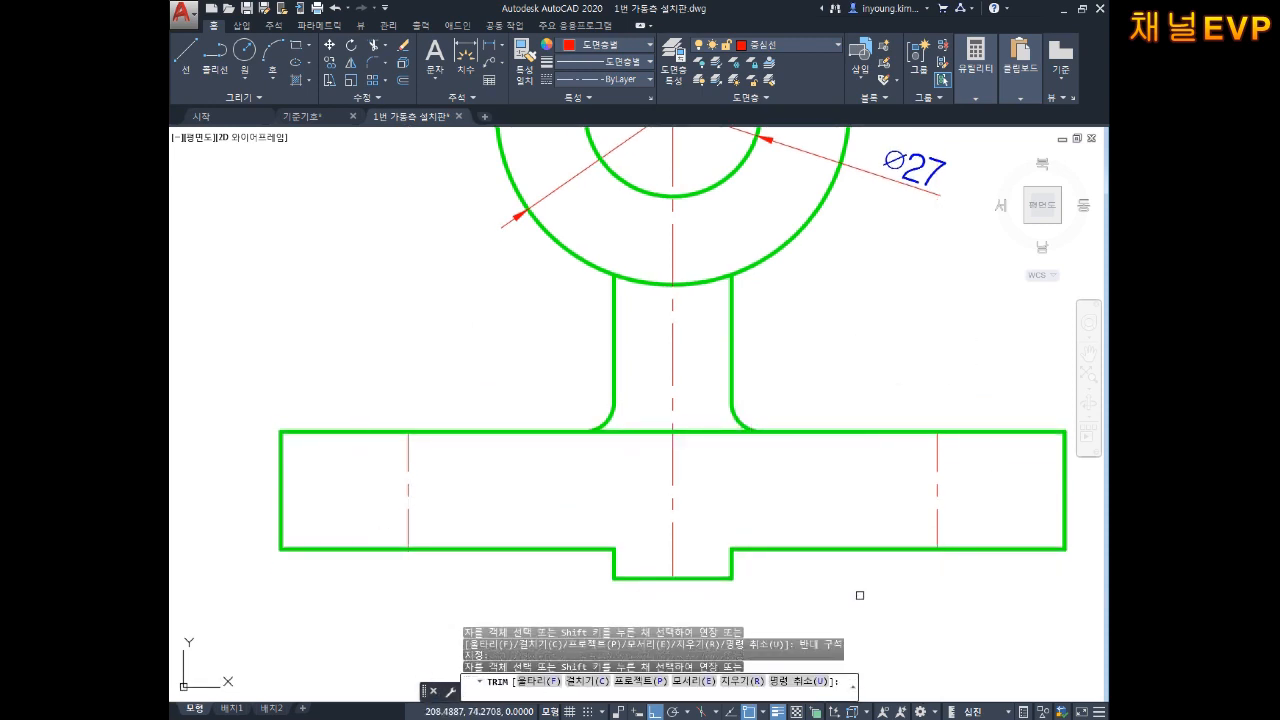
# Look over the circles, the stem and both ends of the crossbar with their trimmed centre lines.
pyautogui.scroll(-5, 762, 511)
pyautogui.scroll(3, 705, 450)
pyautogui.moveTo(848, 488); pyautogui.dragTo(872, 402, button='middle')
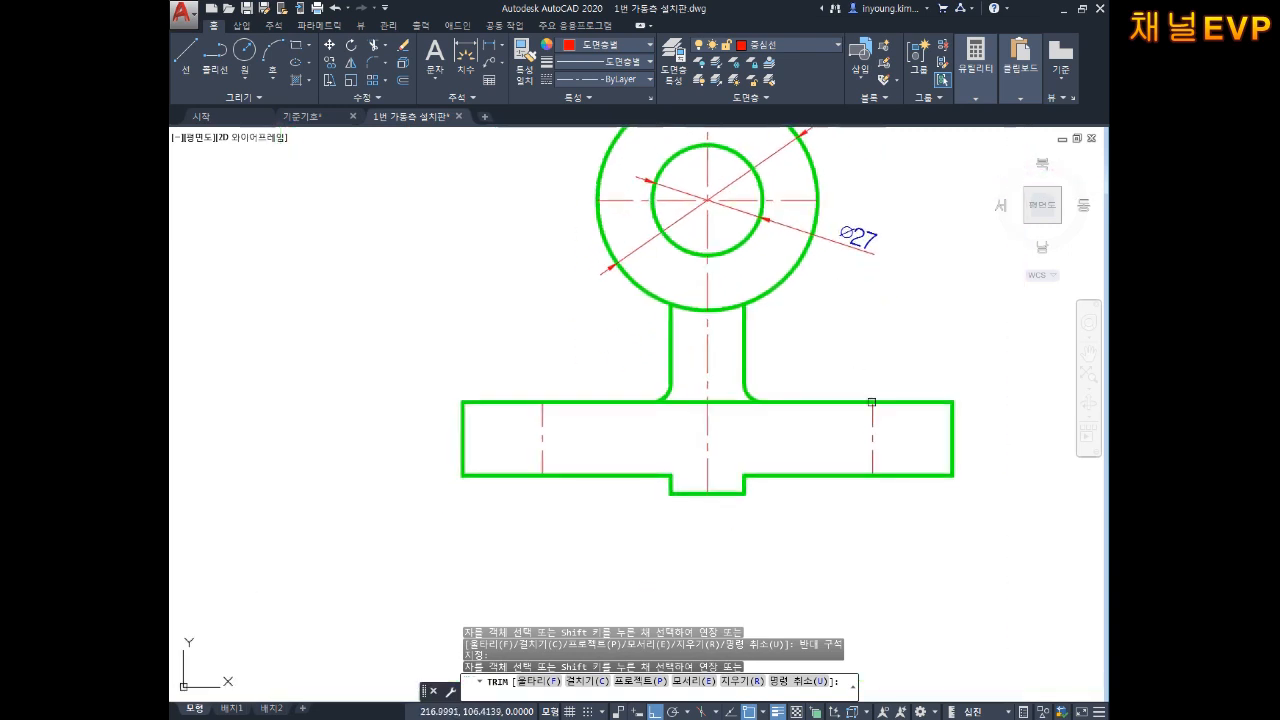
pyautogui.scroll(6, 853, 405)
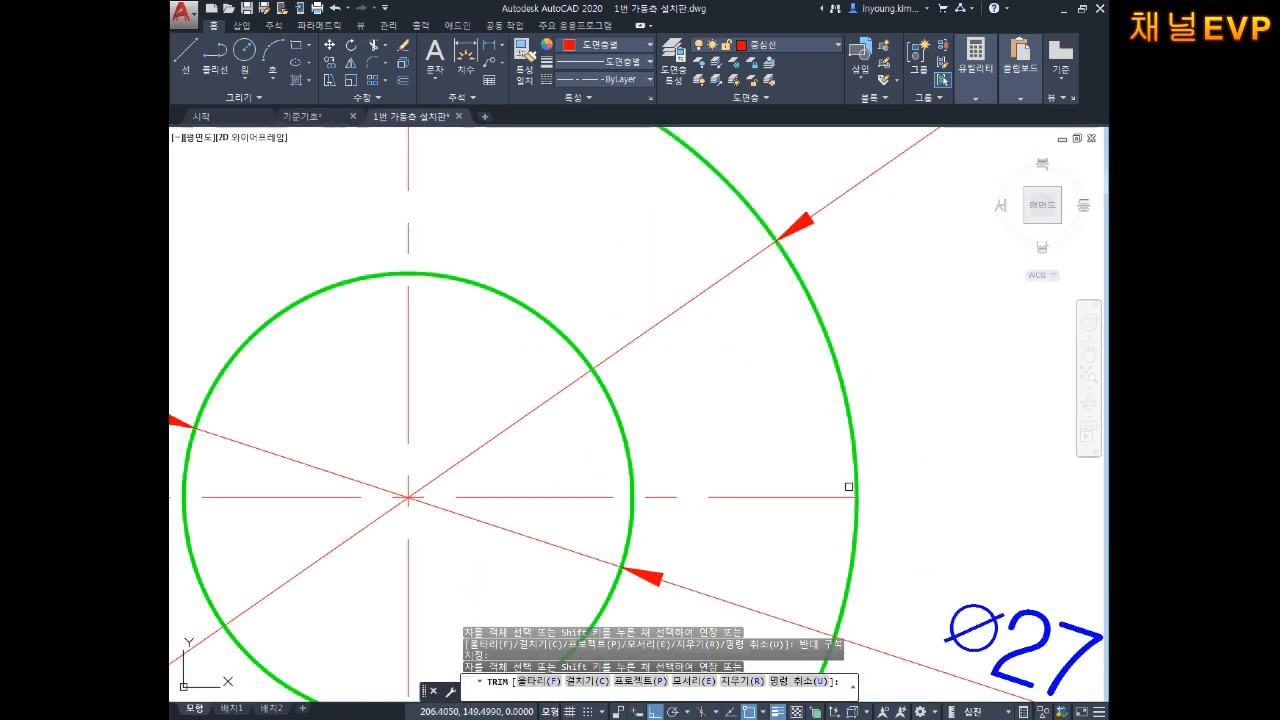
pyautogui.scroll(-4, 849, 487)
pyautogui.moveTo(806, 538); pyautogui.dragTo(805, 350, button='middle')
pyautogui.moveTo(763, 523); pyautogui.dragTo(781, 362, button='middle')
pyautogui.moveTo(653, 481); pyautogui.dragTo(765, 382, button='middle')
pyautogui.scroll(2, 564, 460)
pyautogui.moveTo(568, 443); pyautogui.dragTo(411, 443, button='middle')
pyautogui.moveTo(680, 442); pyautogui.dragTo(620, 470, button='middle')
pyautogui.moveTo(370, 462); pyautogui.dragTo(511, 463, button='middle')
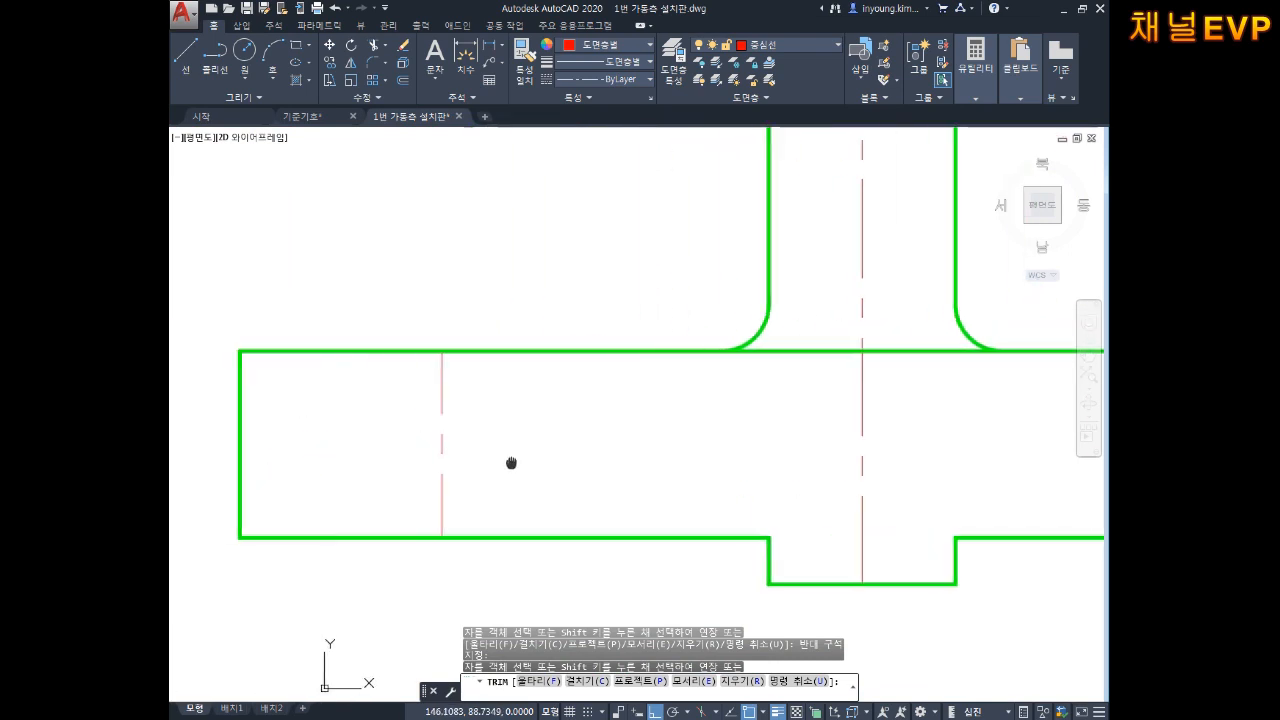
pyautogui.press('Escape')
pyautogui.press('Escape')
pyautogui.press('Escape')
pyautogui.moveTo(976, 448); pyautogui.dragTo(682, 480, button='middle')
pyautogui.scroll(-2, 717, 411)
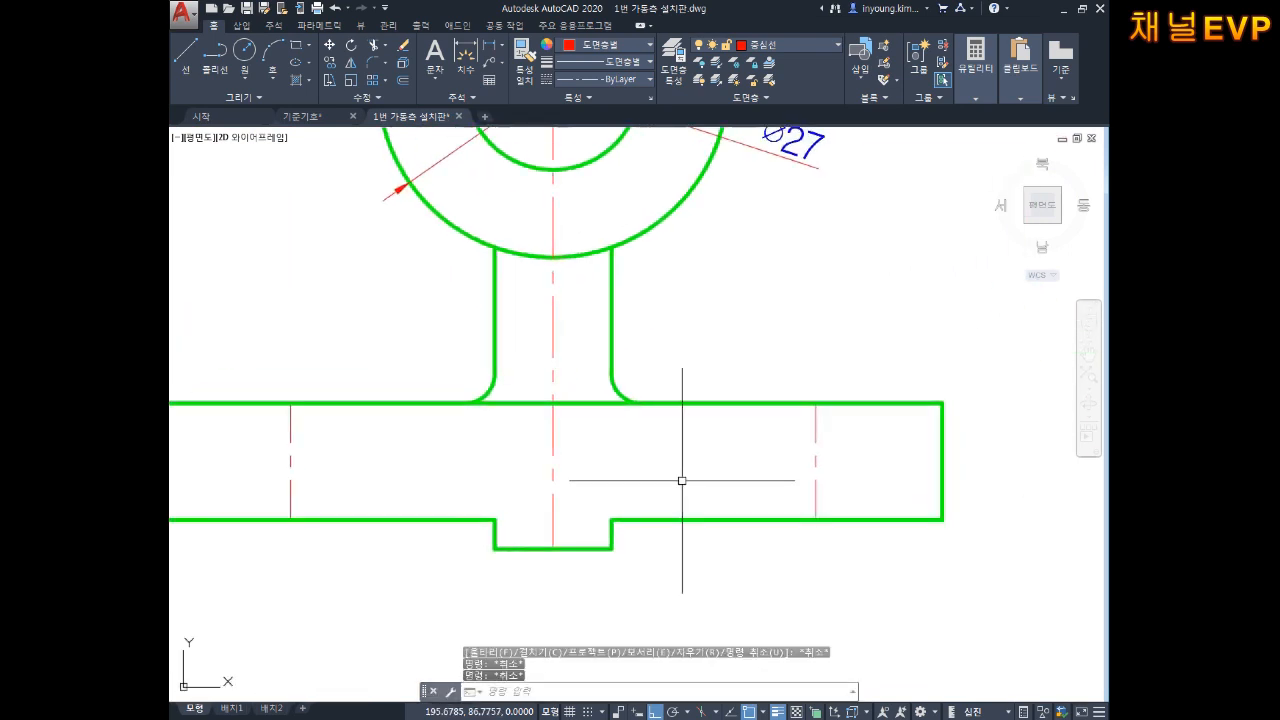
pyautogui.moveTo(565, 492); pyautogui.dragTo(751, 499, button='middle')
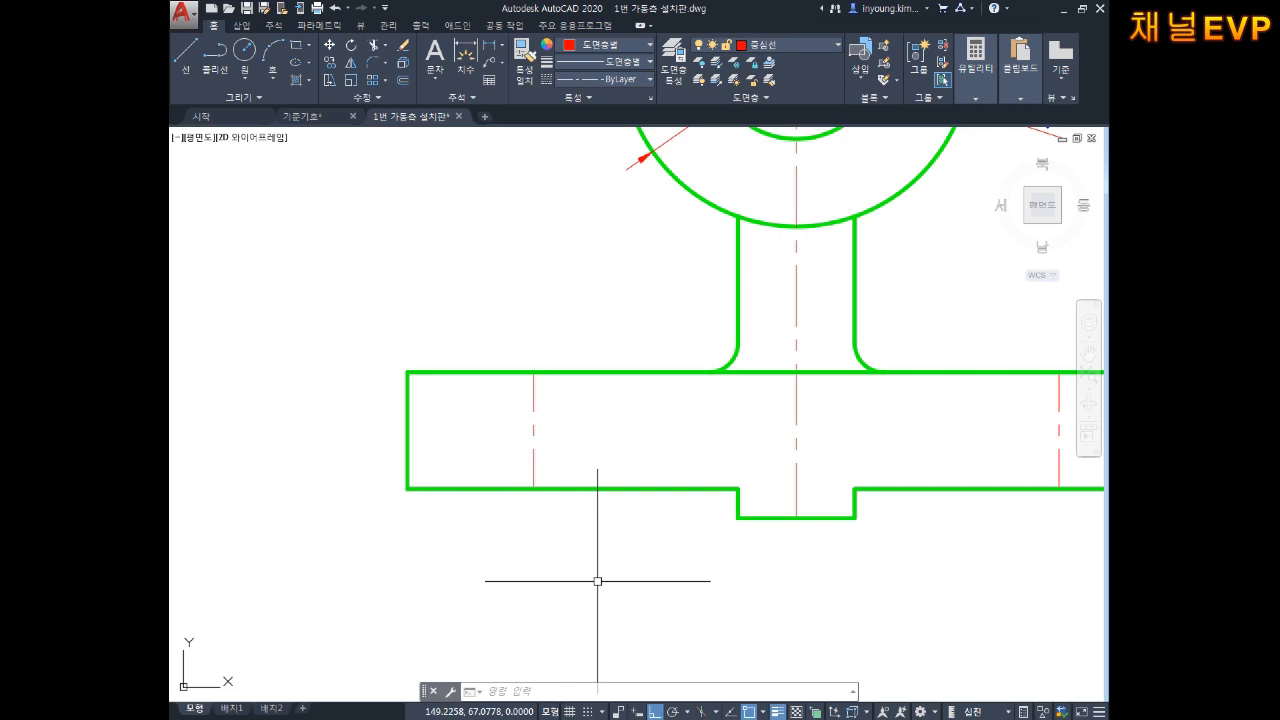
pyautogui.moveTo(572, 403); pyautogui.dragTo(558, 439, button='middle')
pyautogui.press('Escape')
pyautogui.press('Escape')
pyautogui.click(563, 436)
pyautogui.click(488, 467)
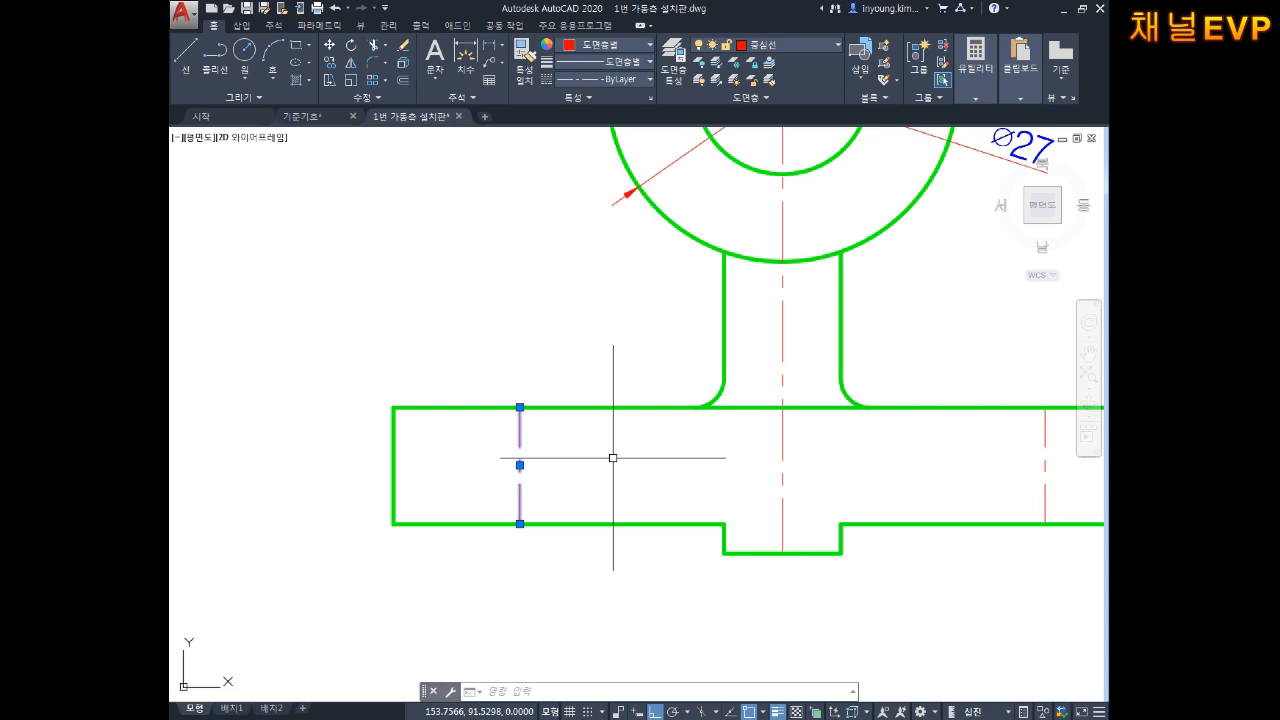
pyautogui.press('Escape')
# Offset the short centre line in the crossbar's left part by 7.5 to both sides.
pyautogui.write('o')
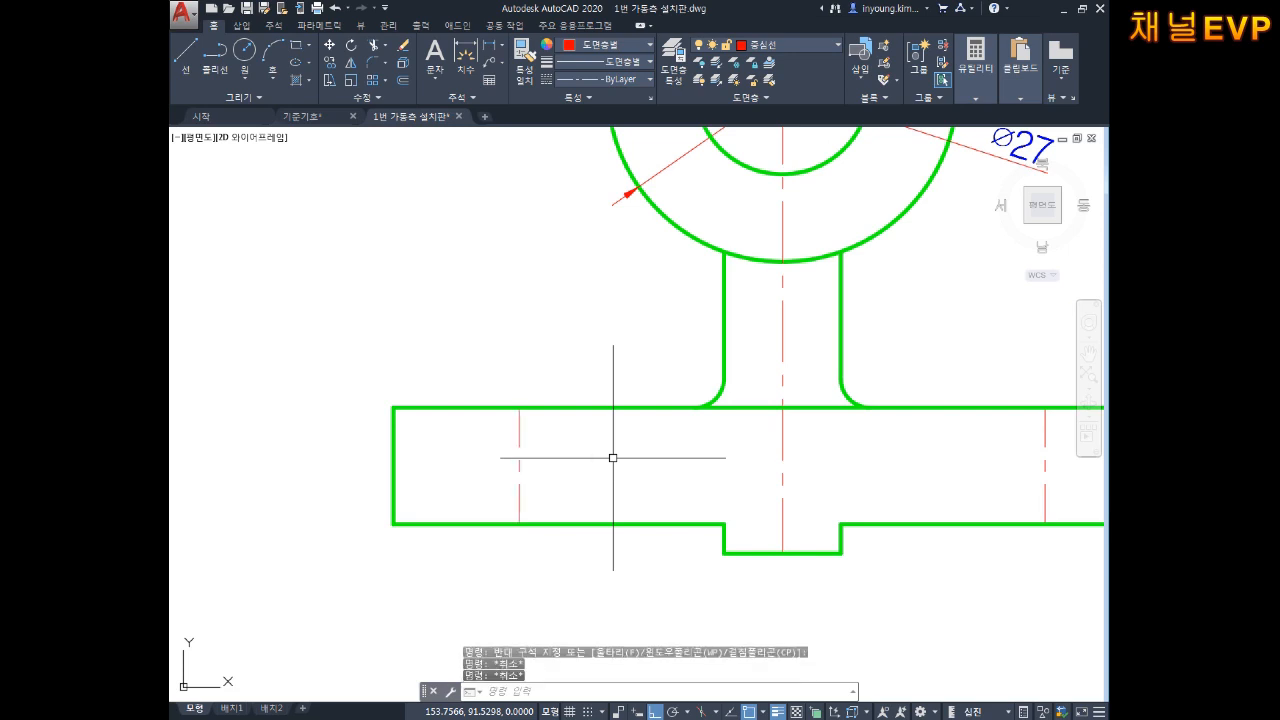
pyautogui.press('space')
pyautogui.write('7.5')
pyautogui.press('Return')
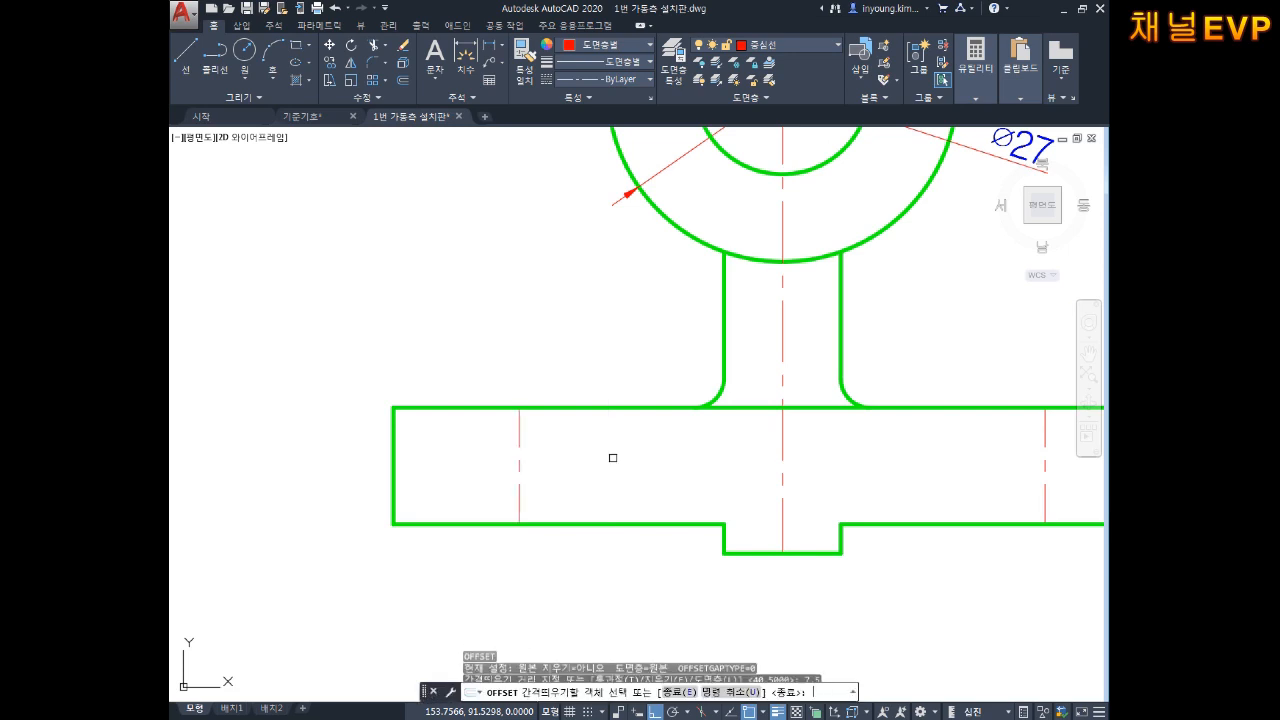
pyautogui.click(518, 432)
pyautogui.click(443, 451)
pyautogui.click(514, 430)
pyautogui.click(614, 430)
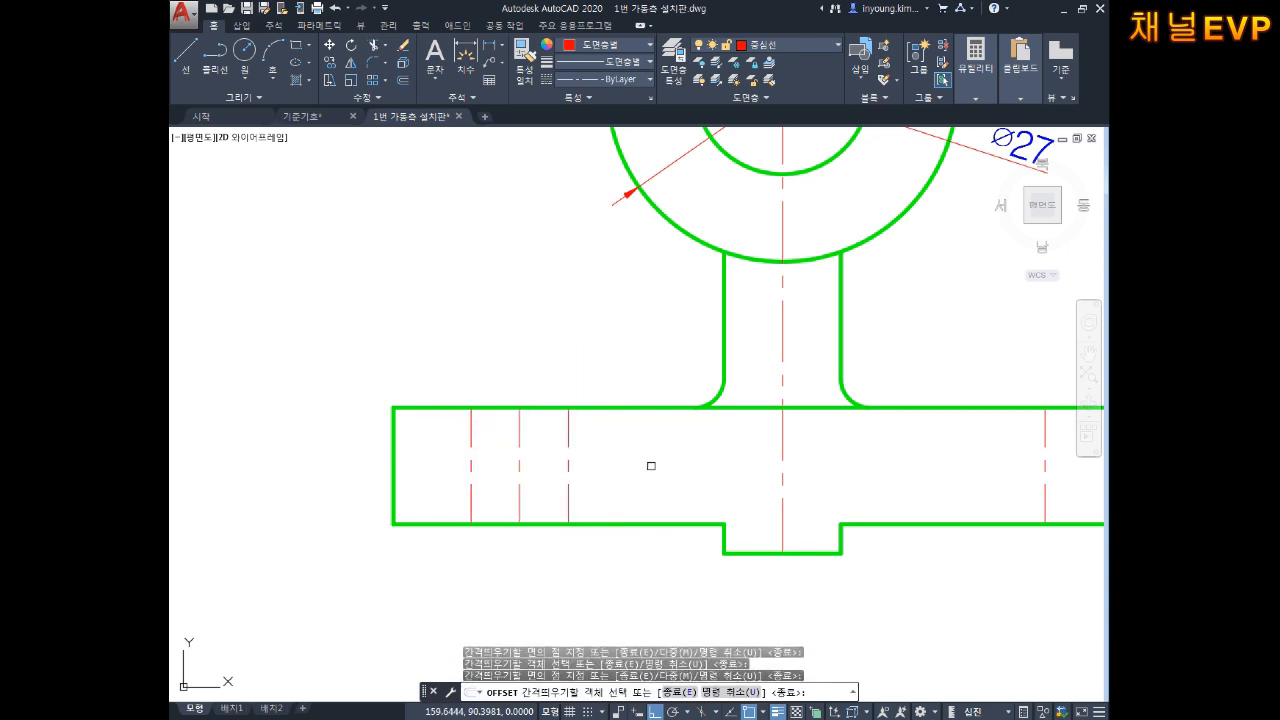
pyautogui.moveTo(596, 446); pyautogui.dragTo(623, 450, button='middle')
pyautogui.press('Escape')
pyautogui.press('Escape')
pyautogui.press('Escape')
# Move the two lines on either side of the left hole's centre line to the 외형선 layer.
pyautogui.click(633, 449)
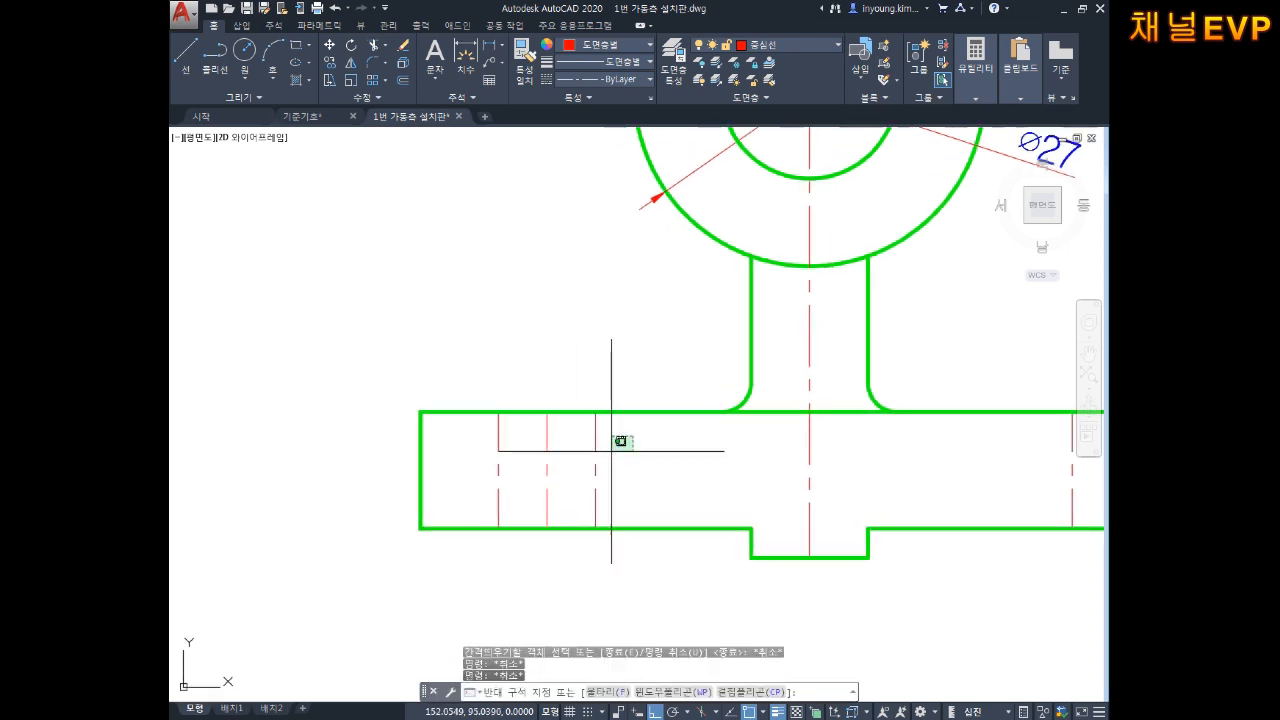
pyautogui.click(578, 480)
pyautogui.click(520, 432)
pyautogui.click(481, 464)
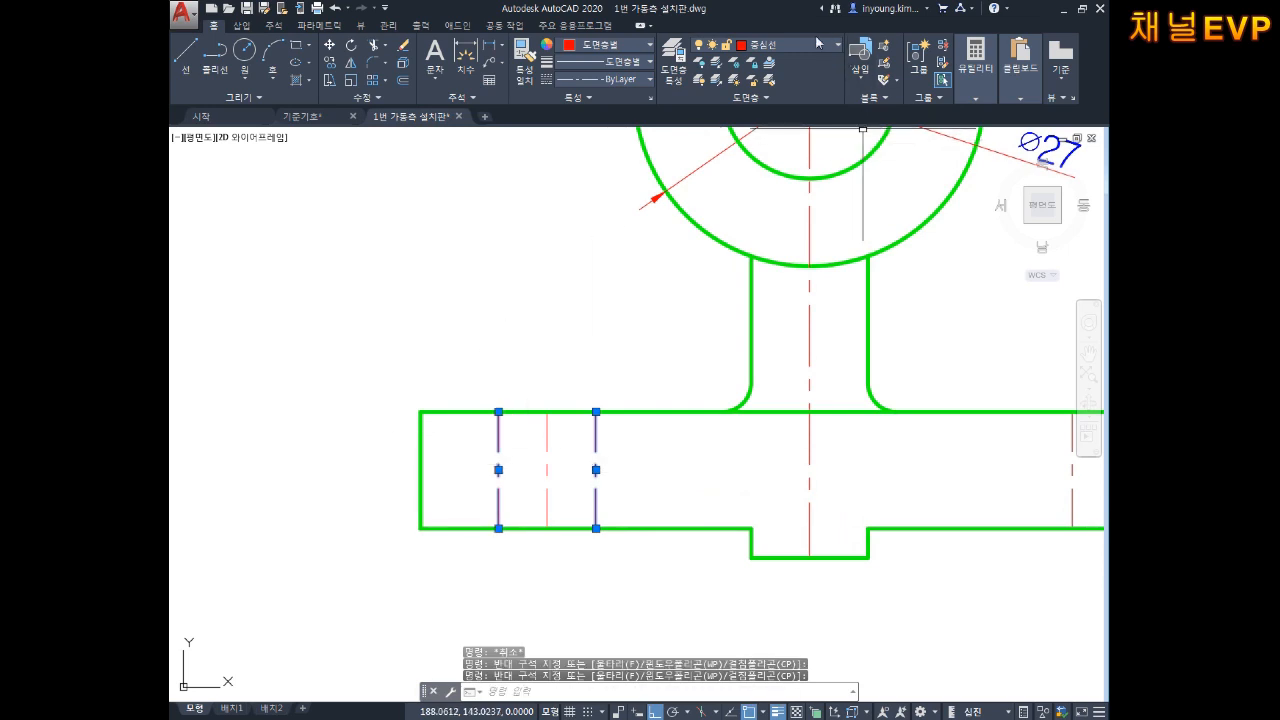
pyautogui.click(781, 46)
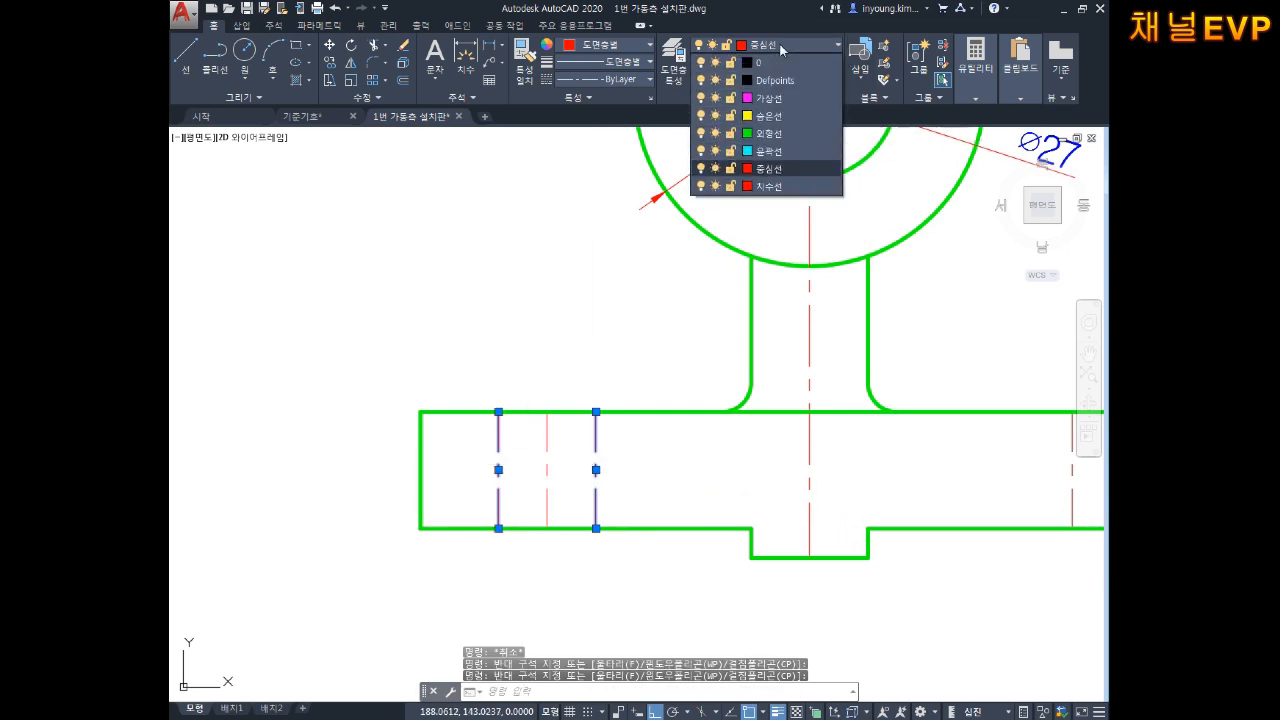
pyautogui.click(762, 134)
pyautogui.press('Escape')
pyautogui.press('Escape')
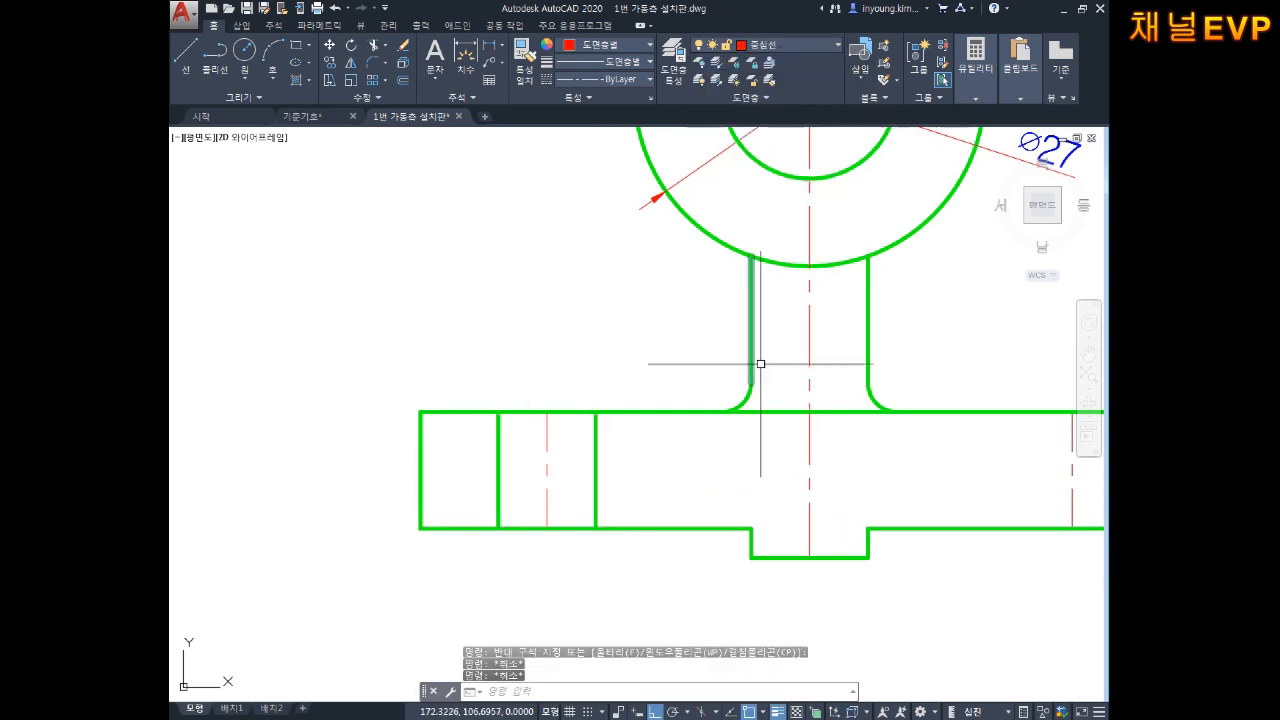
# Make 치수선 the current layer.
pyautogui.moveTo(727, 345); pyautogui.dragTo(674, 298, button='middle')
pyautogui.scroll(-2, 674, 298)
pyautogui.scroll(2, 657, 394)
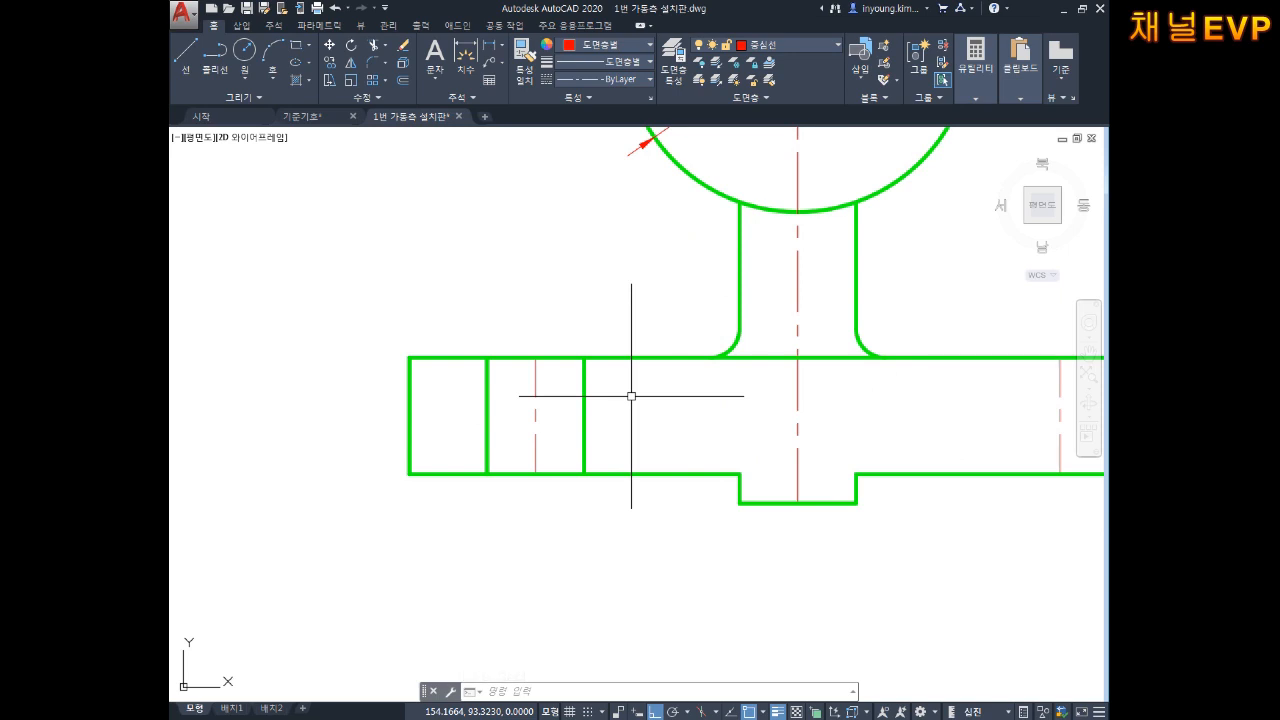
pyautogui.click(776, 47)
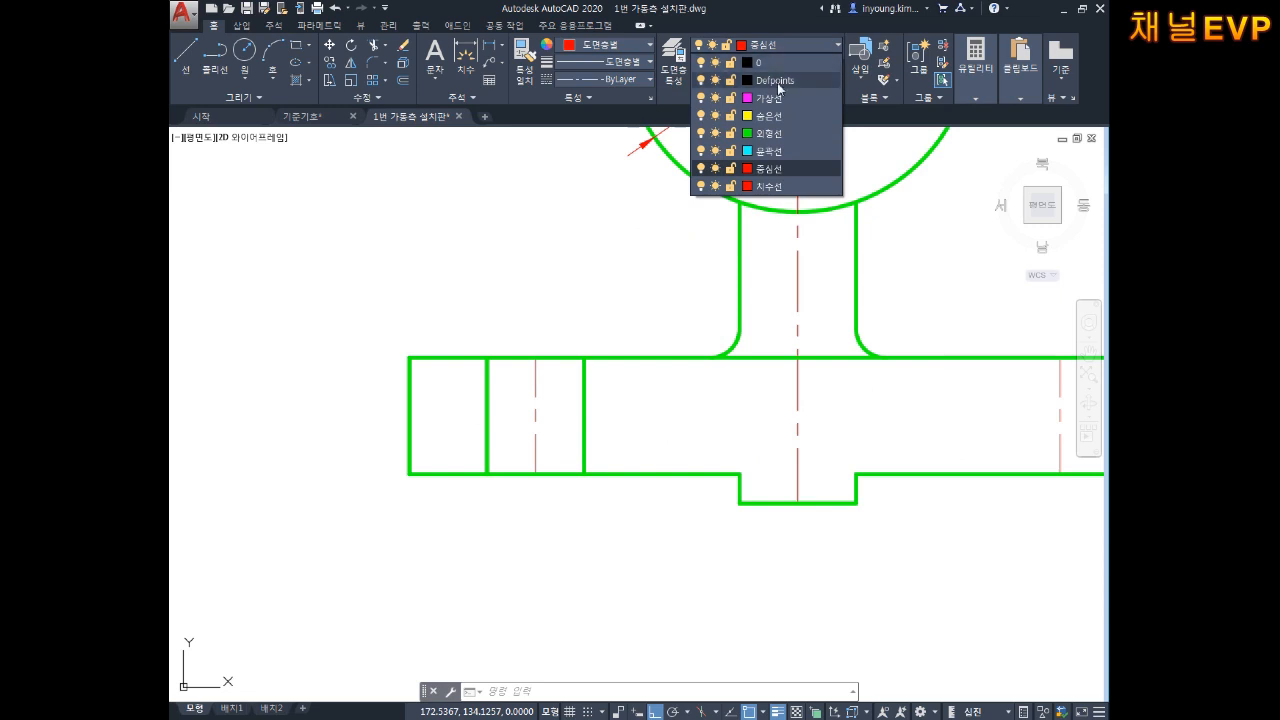
pyautogui.click(777, 186)
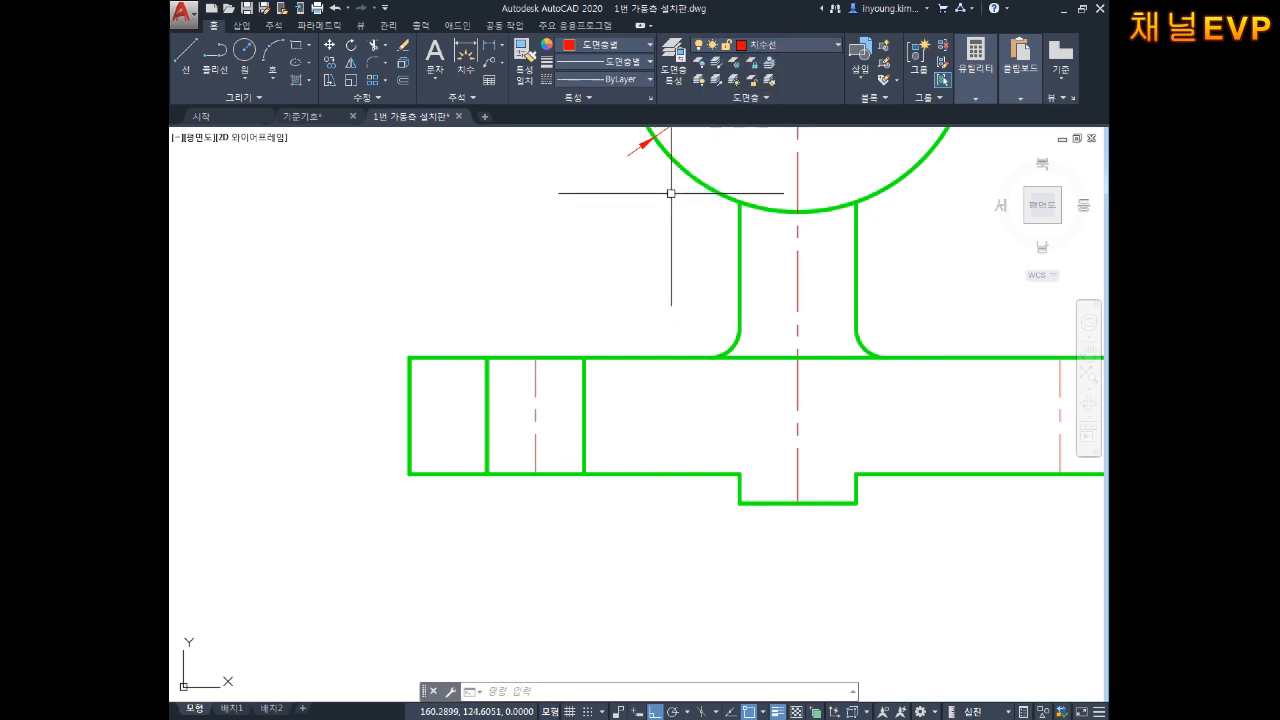
# Draw a wavy four-point spline as a break line across the crossbar between the left hole and the stem, extending past both edges.
pyautogui.scroll(-2, 700, 200)
pyautogui.scroll(4, 674, 350)
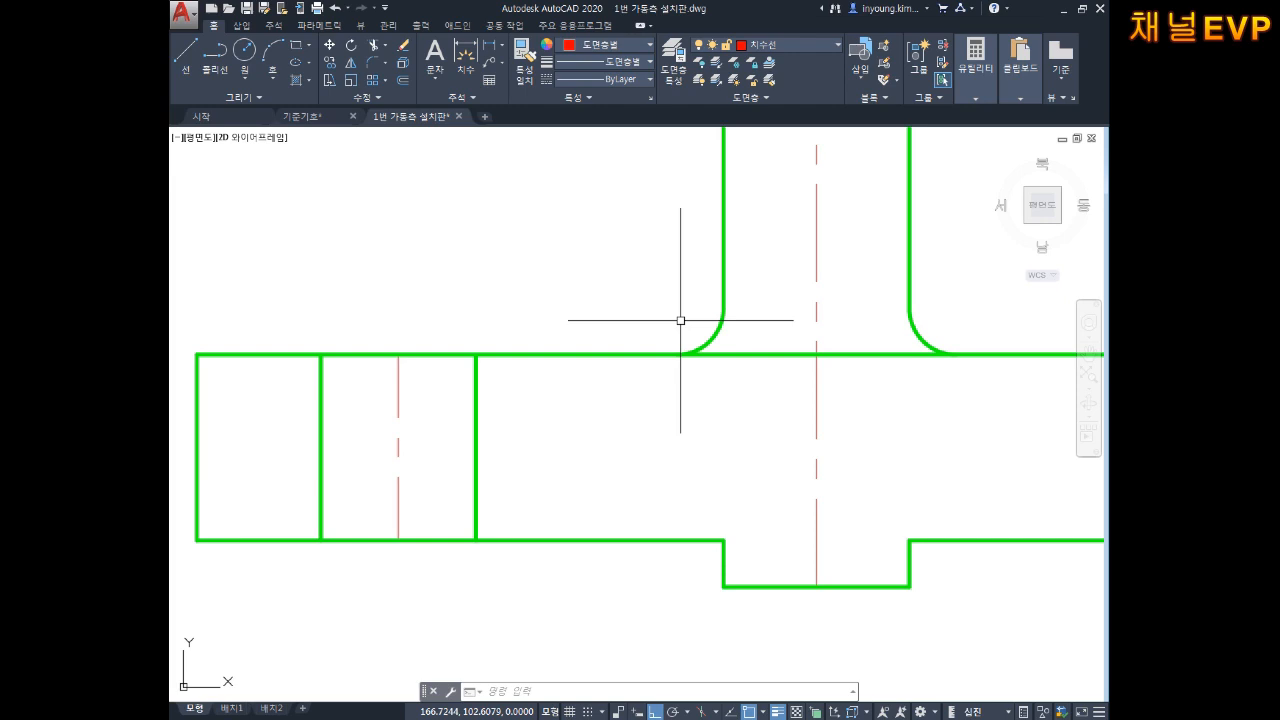
pyautogui.write('SL')
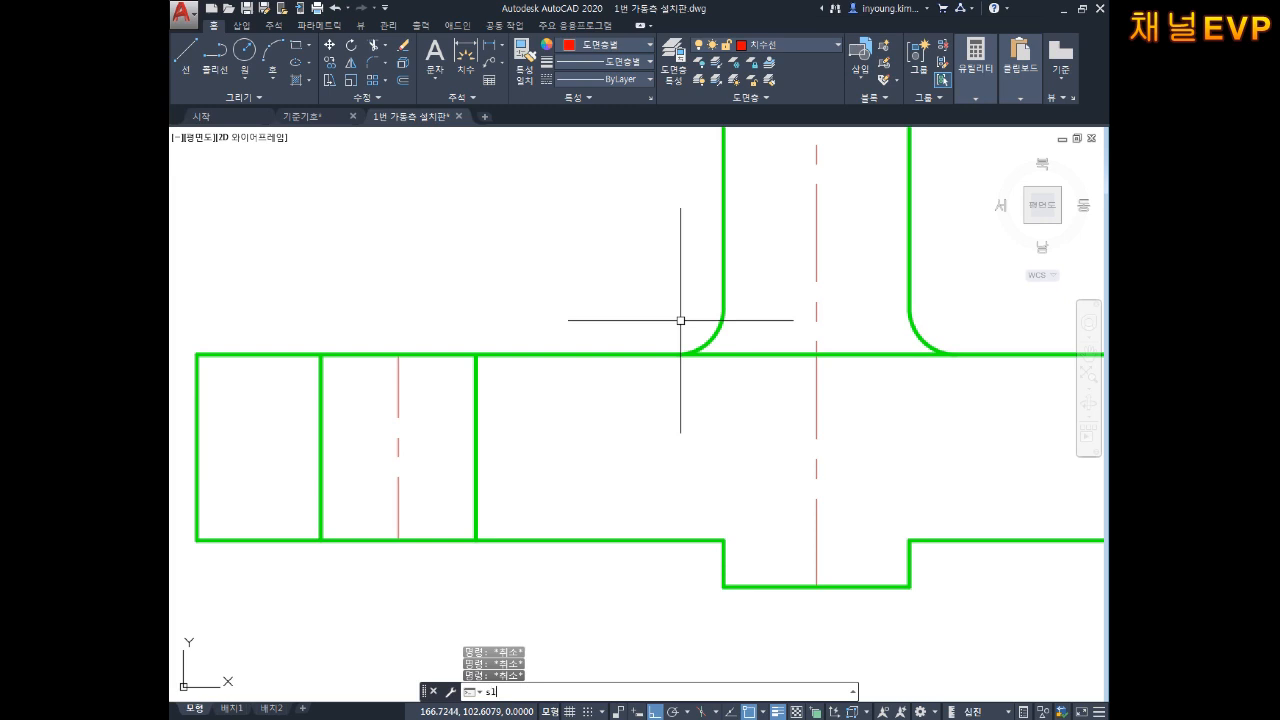
pyautogui.write('I')
pyautogui.press('BackSpace')
pyautogui.press('BackSpace')
pyautogui.press('BackSpace')
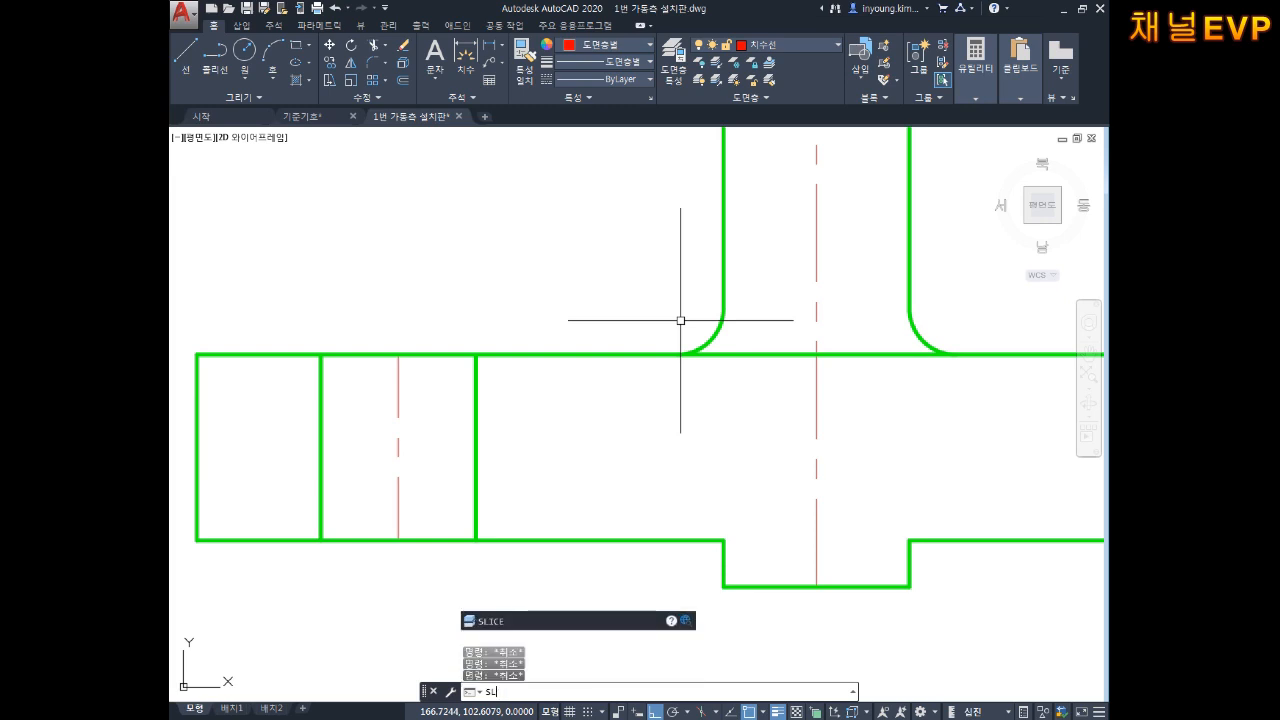
pyautogui.write('pl')
pyautogui.press('Return')
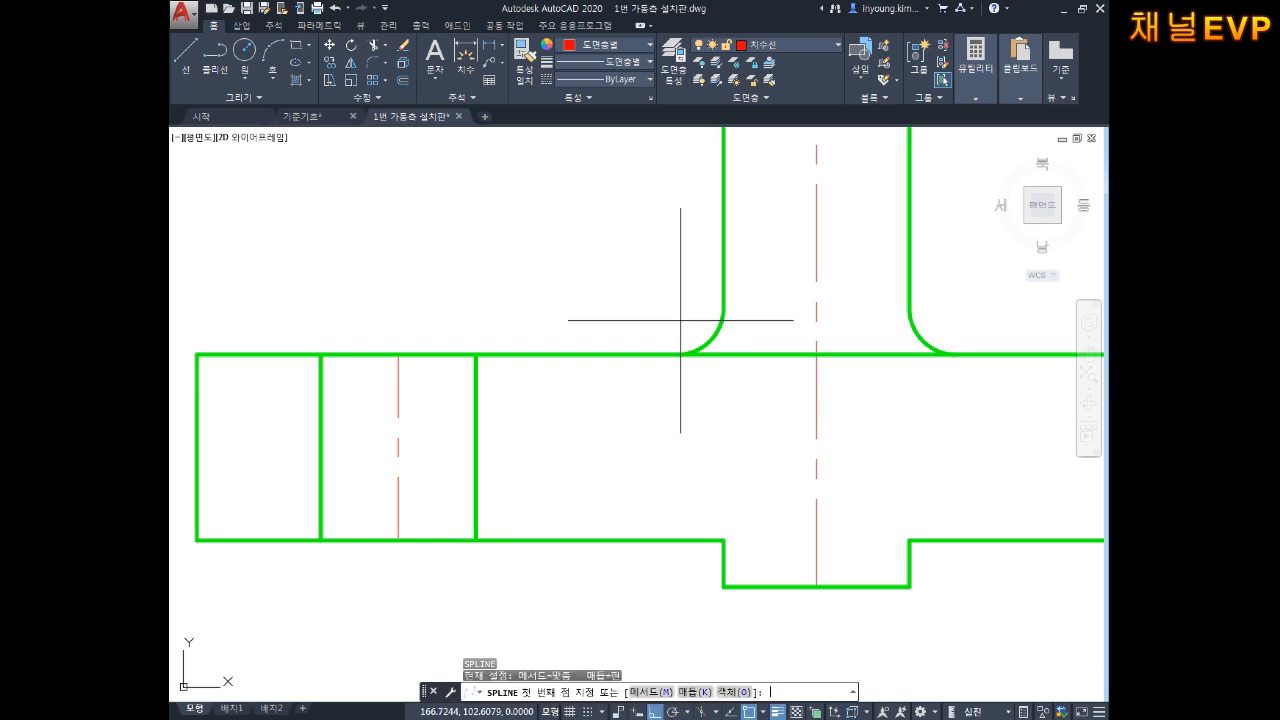
pyautogui.click(521, 295)
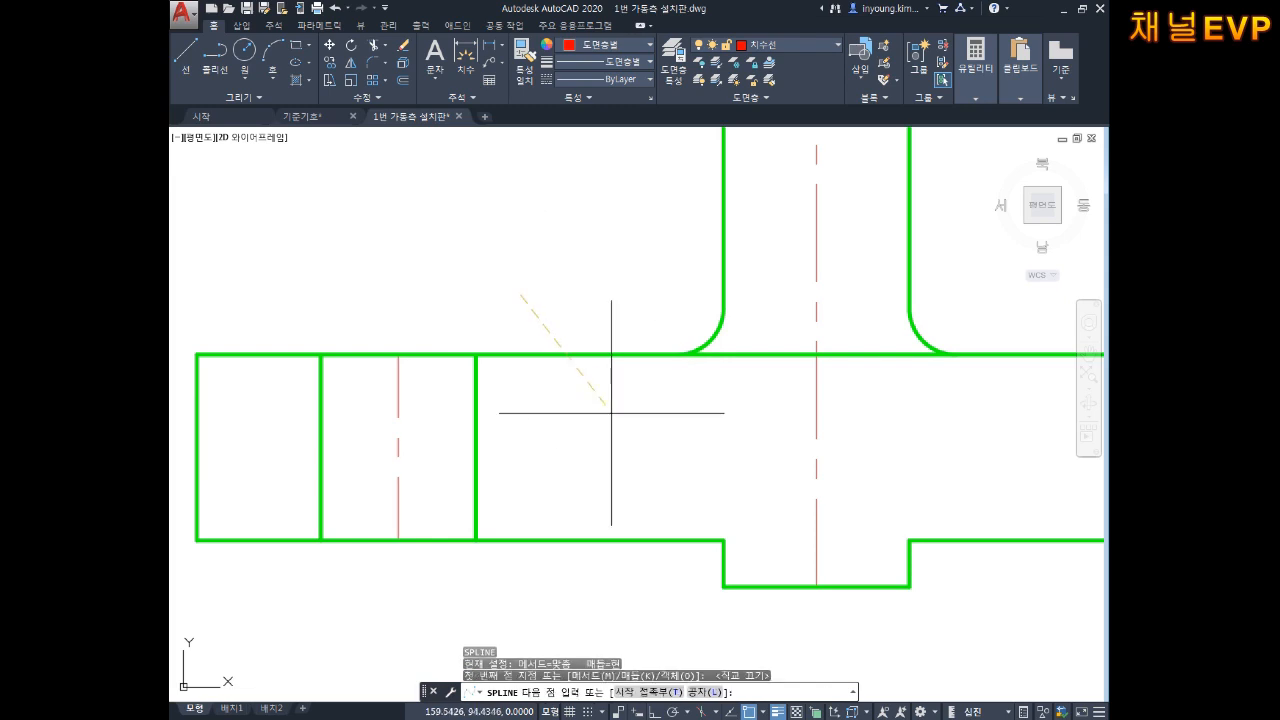
pyautogui.click(612, 400)
pyautogui.click(556, 478)
pyautogui.click(576, 589)
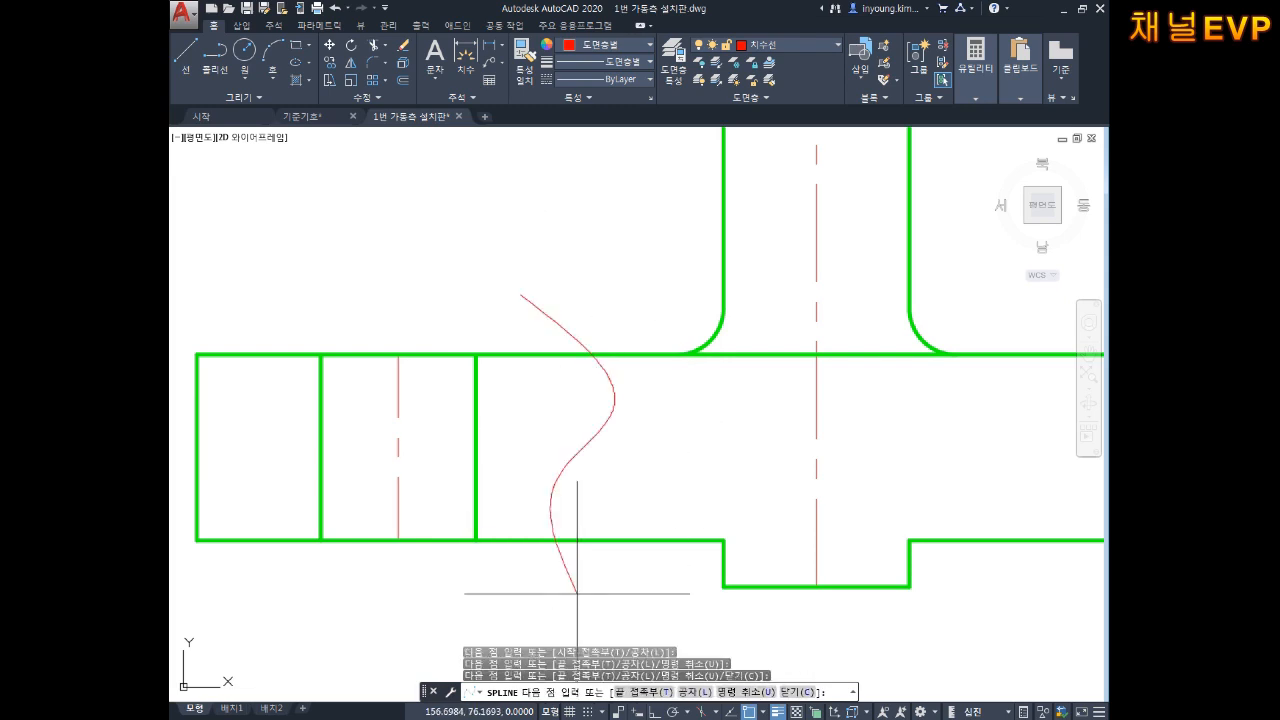
pyautogui.press('Return')
pyautogui.press('Return')
pyautogui.moveTo(725, 417)
pyautogui.mouseDown(button='middle')
pyautogui.moveTo(757, 392)
pyautogui.moveTo(813, 380)
pyautogui.mouseUp(button='middle')
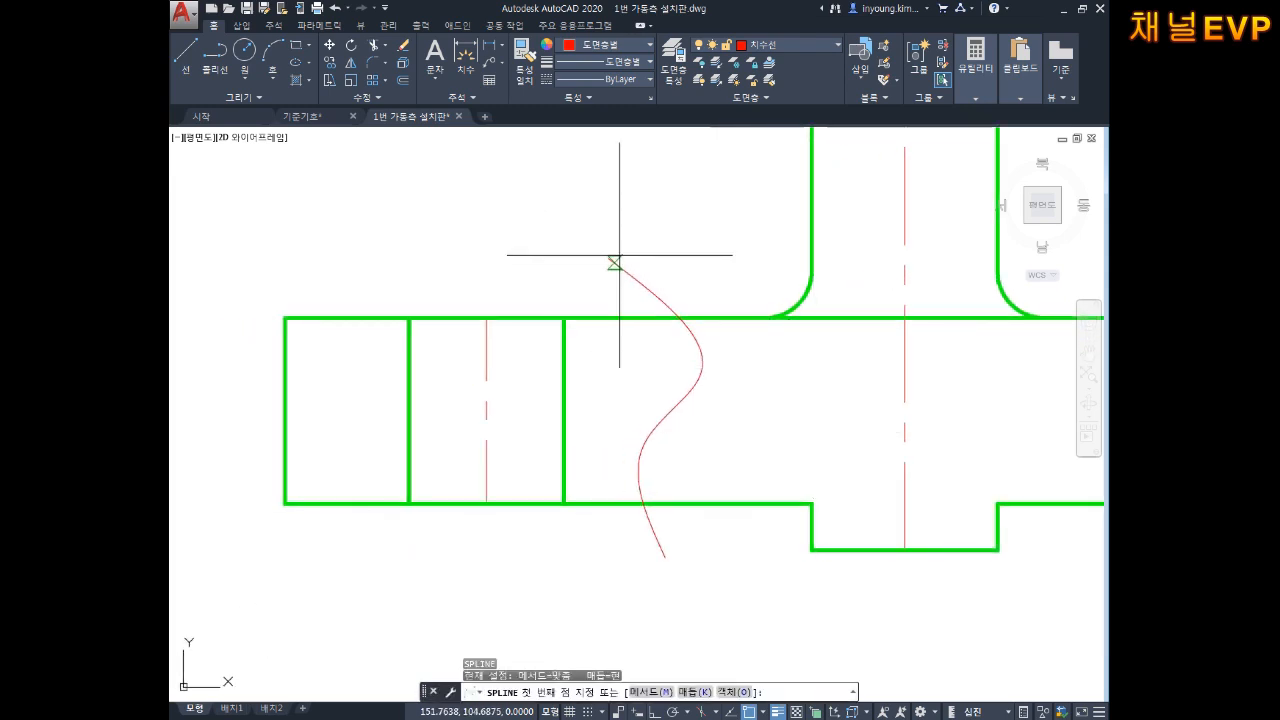
pyautogui.press('Escape')
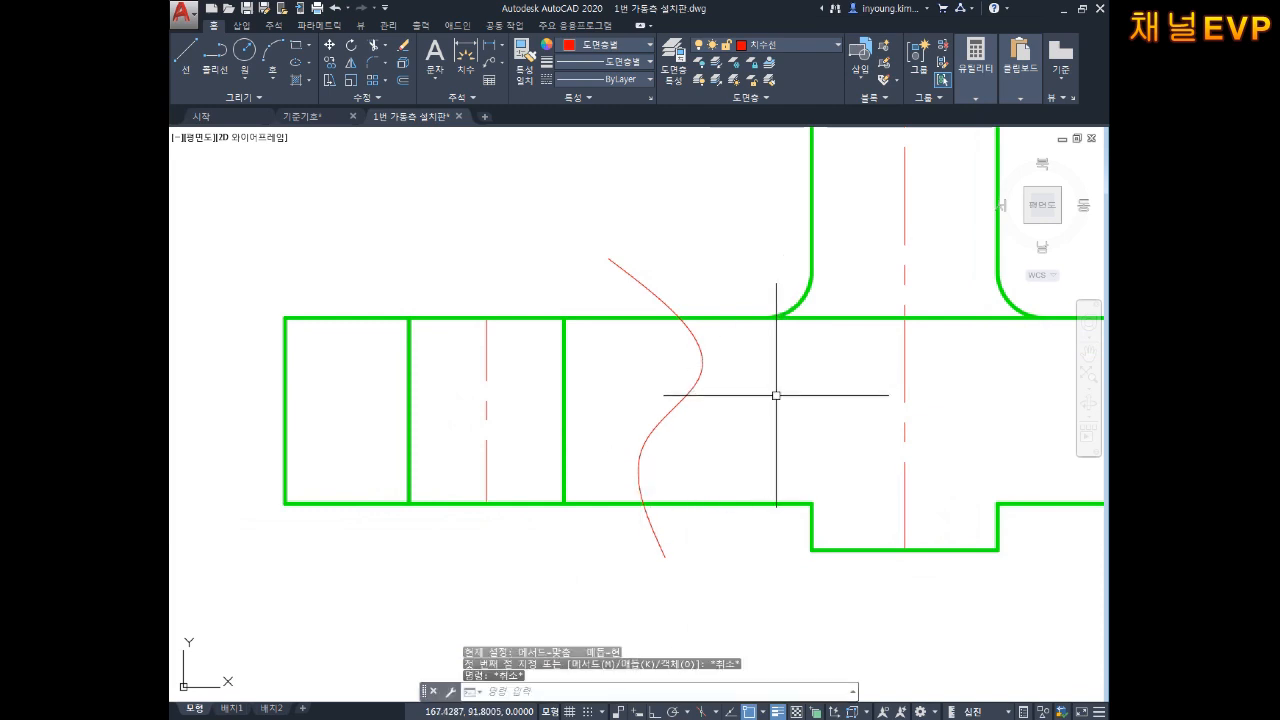
pyautogui.press('Escape')
pyautogui.press('Escape')
pyautogui.scroll(-2, 778, 394)
pyautogui.scroll(4, 720, 414)
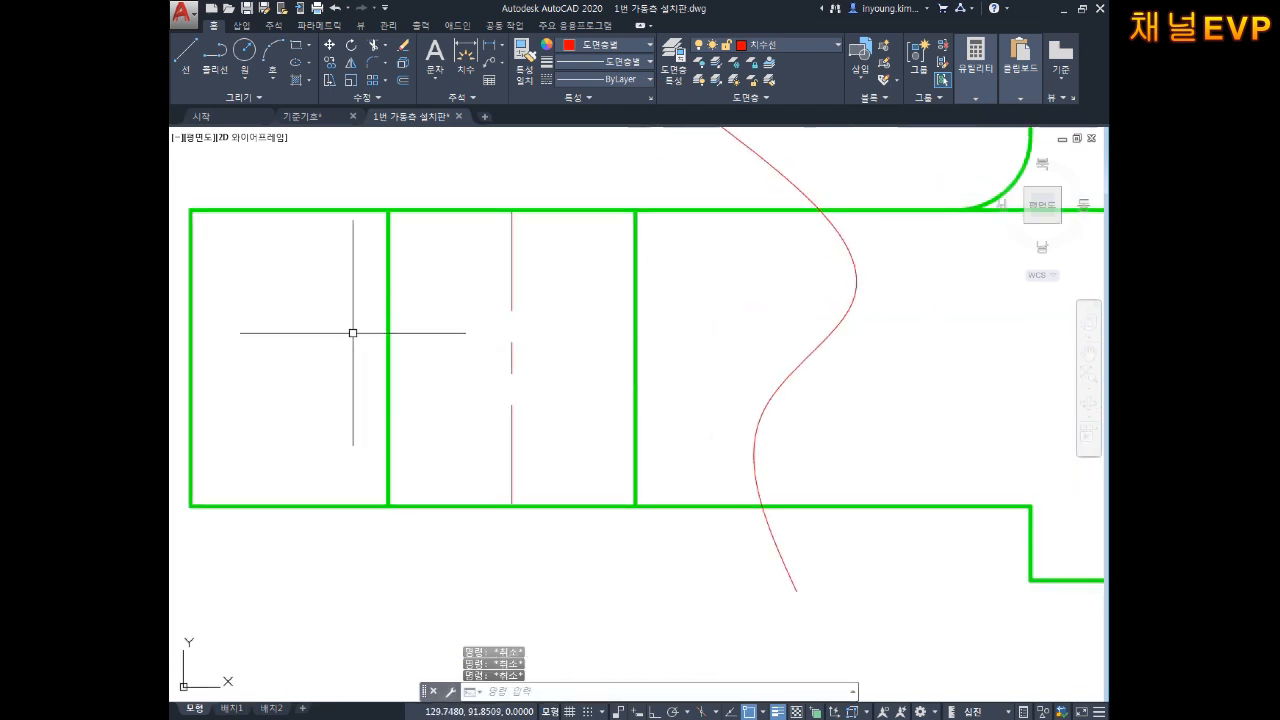
pyautogui.scroll(-2, 711, 249)
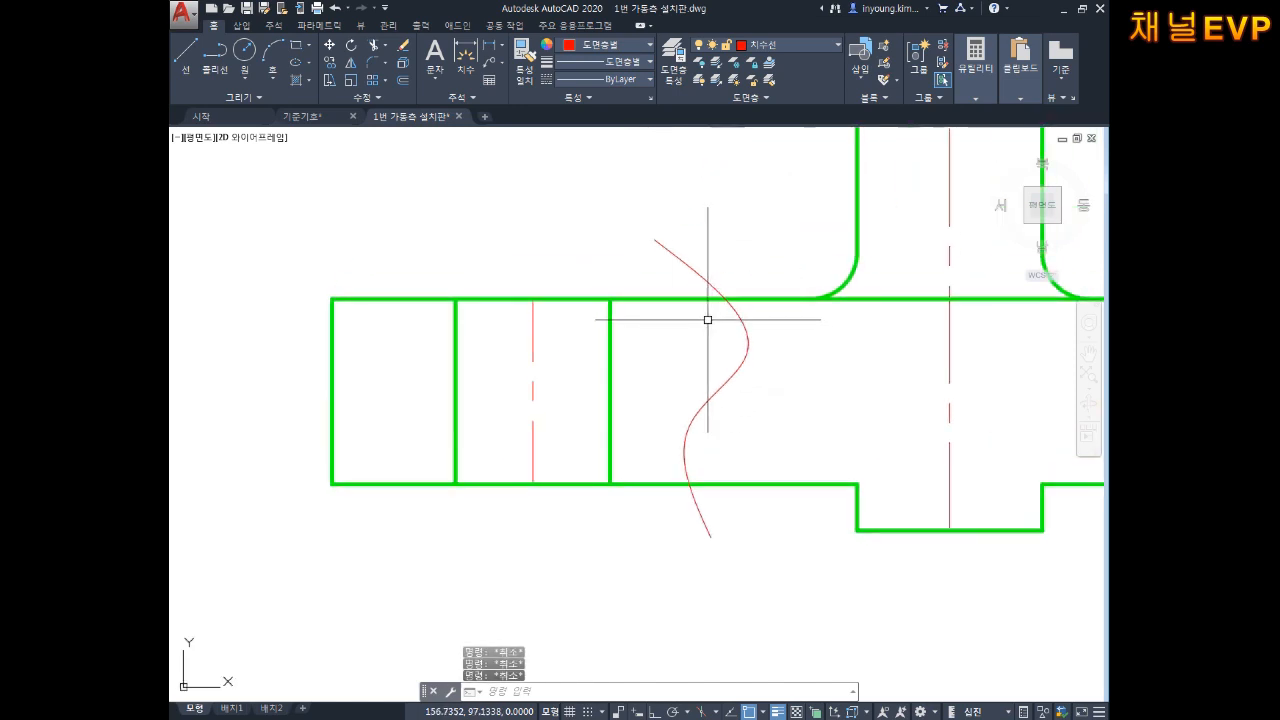